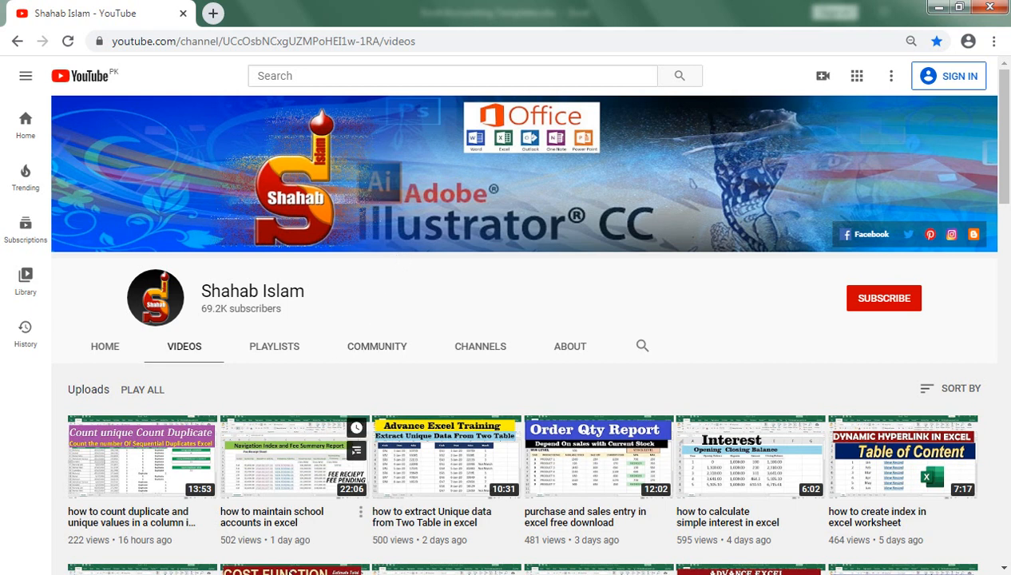
Switch to the Excel Accounting Templates workbook in Excel.
{"action": "mouse_move", "coordinate": [264, 572]}
{"action": "left_click", "coordinate": [296, 563]}
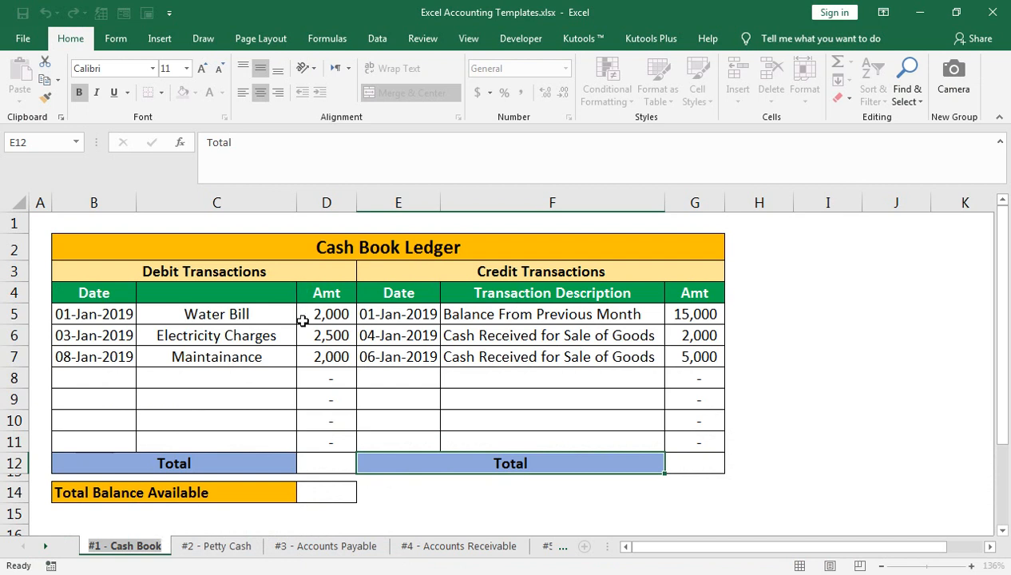
{"action": "double_click", "coordinate": [282, 379]}
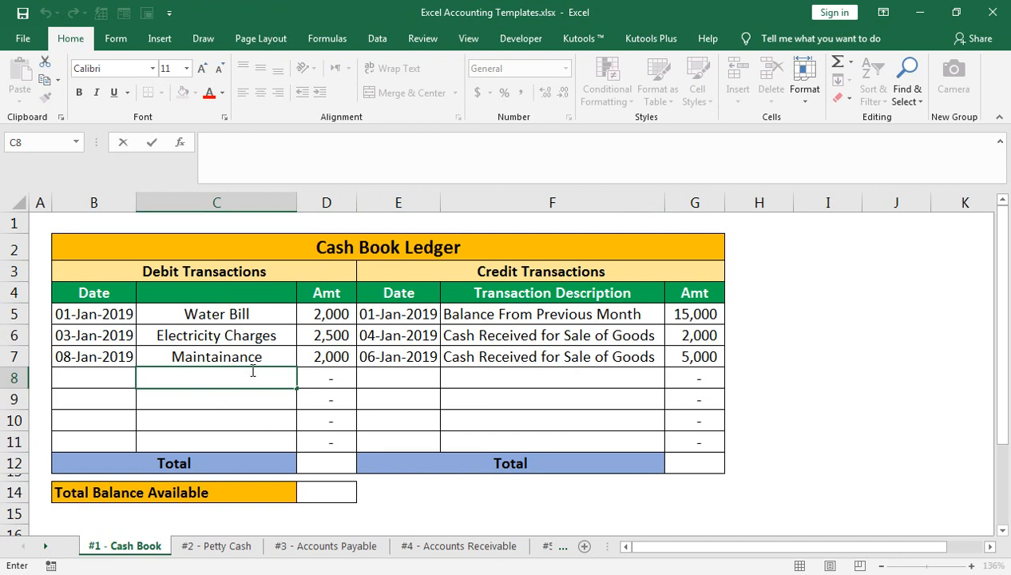
{"action": "left_click", "coordinate": [314, 384]}
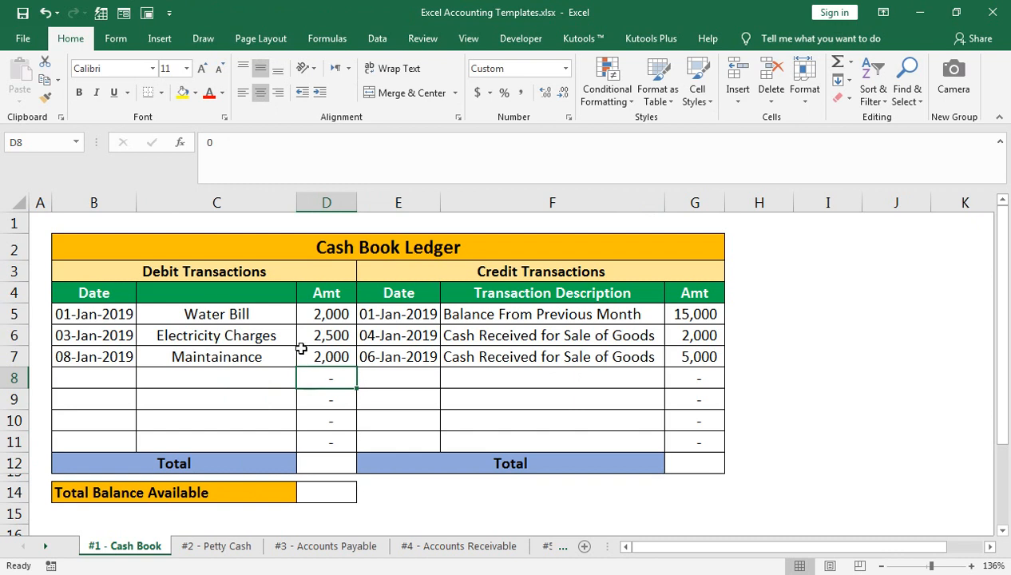
{"action": "double_click", "coordinate": [331, 293]}
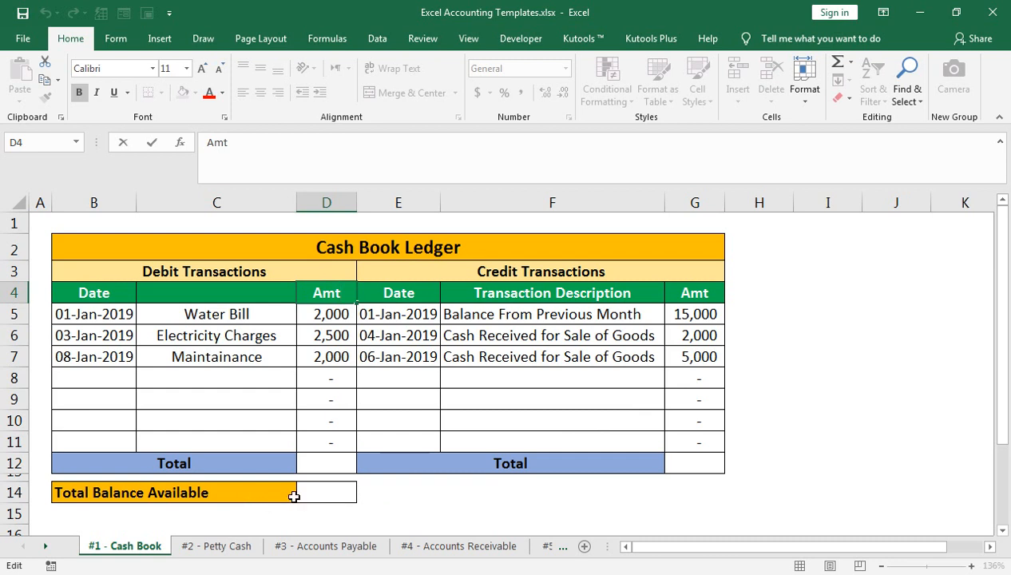
{"action": "key", "text": "Return"}
Total the debit amounts of the Cash Book Ledger in cell D12 with =SUM(D5:D11).
{"action": "left_click", "coordinate": [338, 461]}
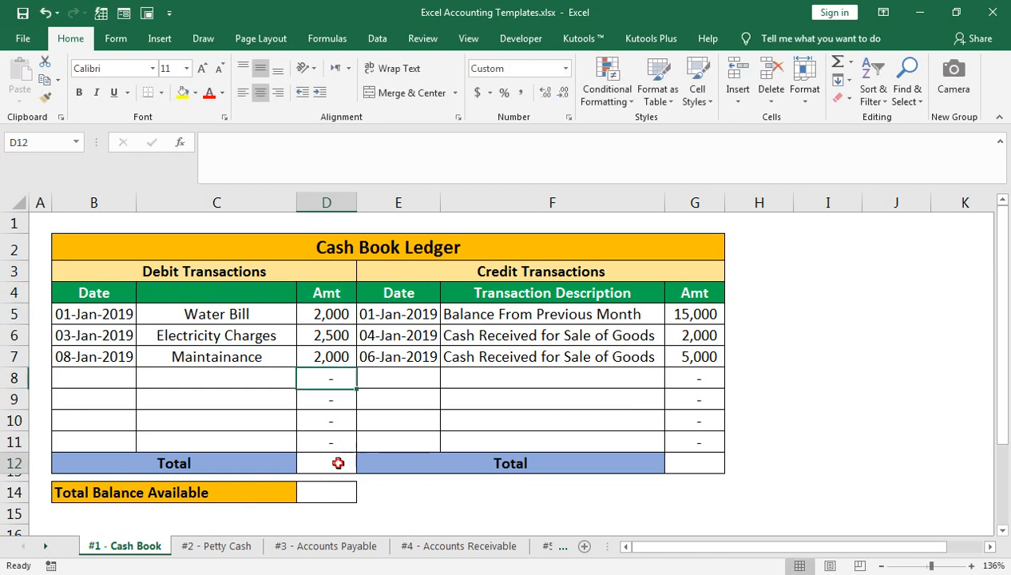
{"action": "double_click", "coordinate": [339, 463]}
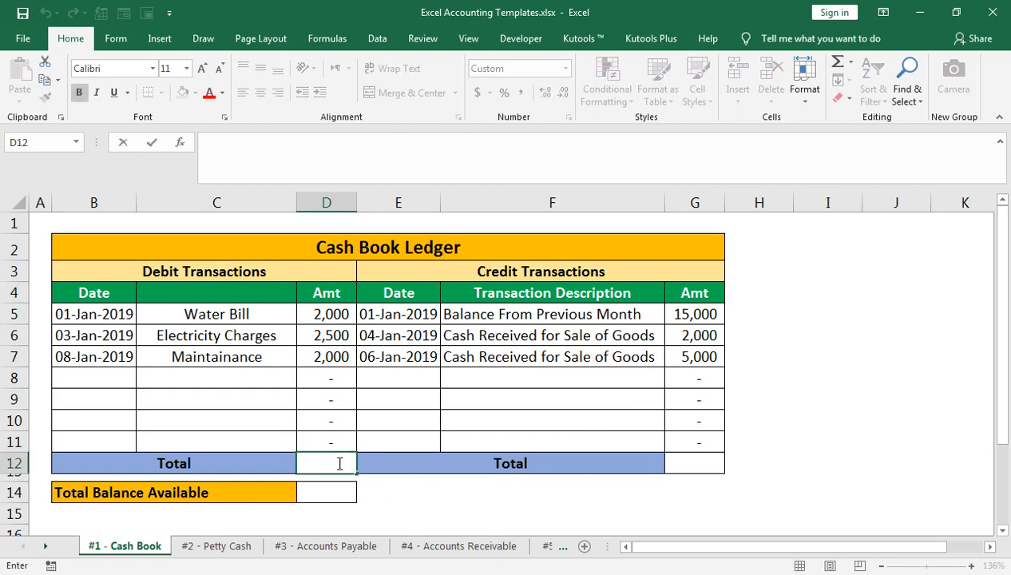
{"action": "key", "text": "super+plus"}
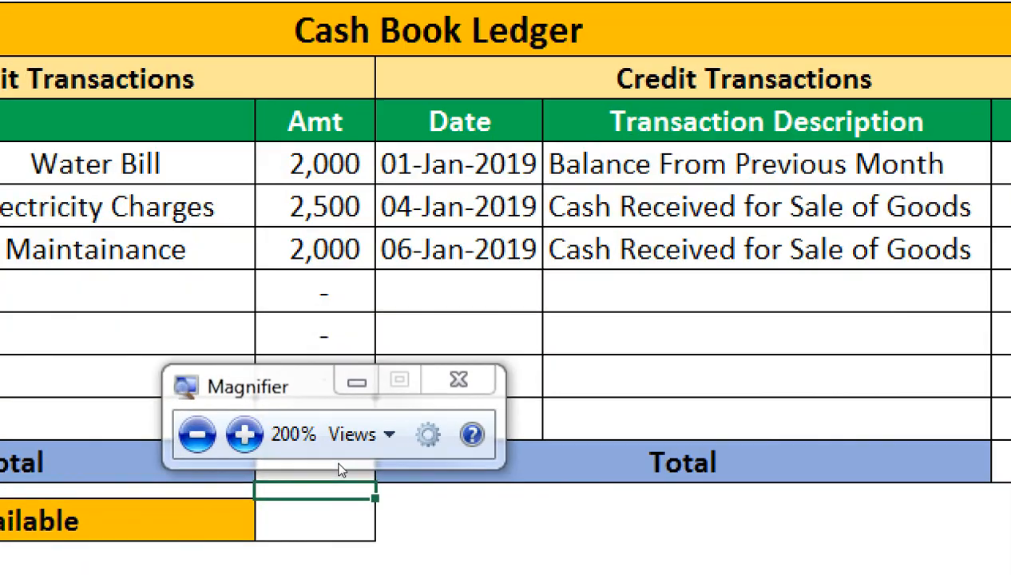
{"action": "key", "text": "super+Escape"}
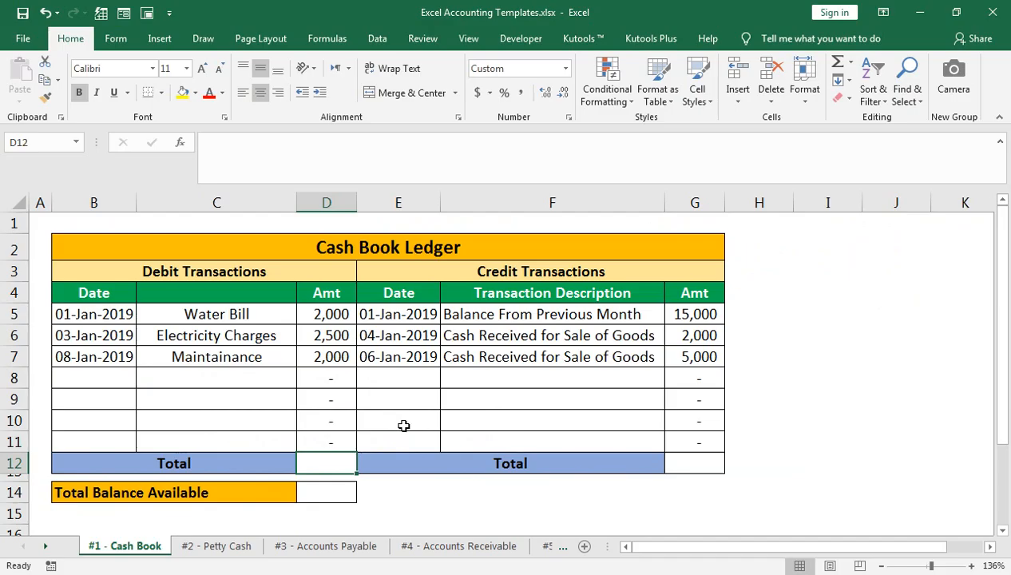
{"action": "key", "text": "alt+equal"}
{"action": "key", "text": "super+plus"}
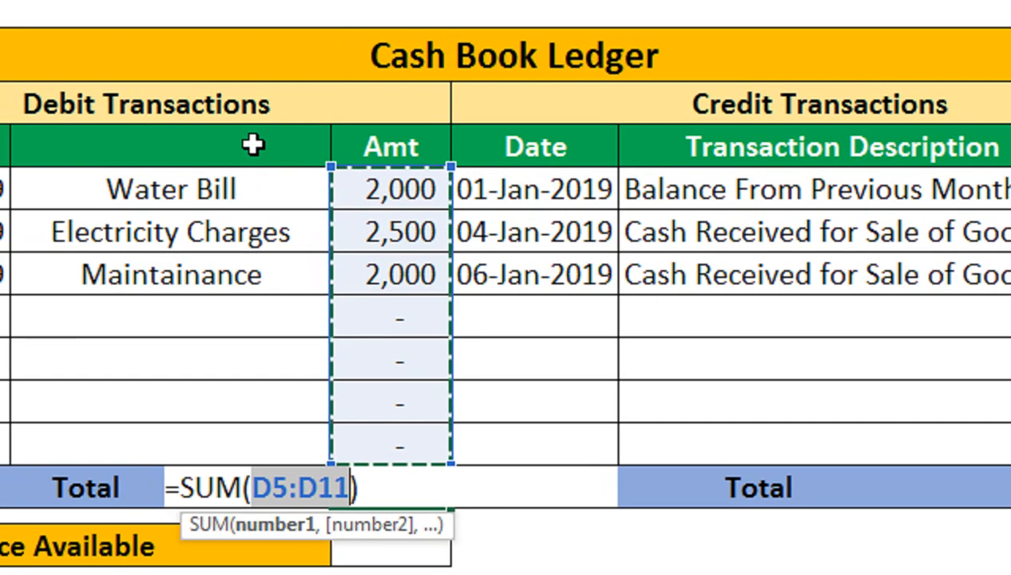
{"action": "key", "text": "super+minus"}
{"action": "key", "text": "Return"}
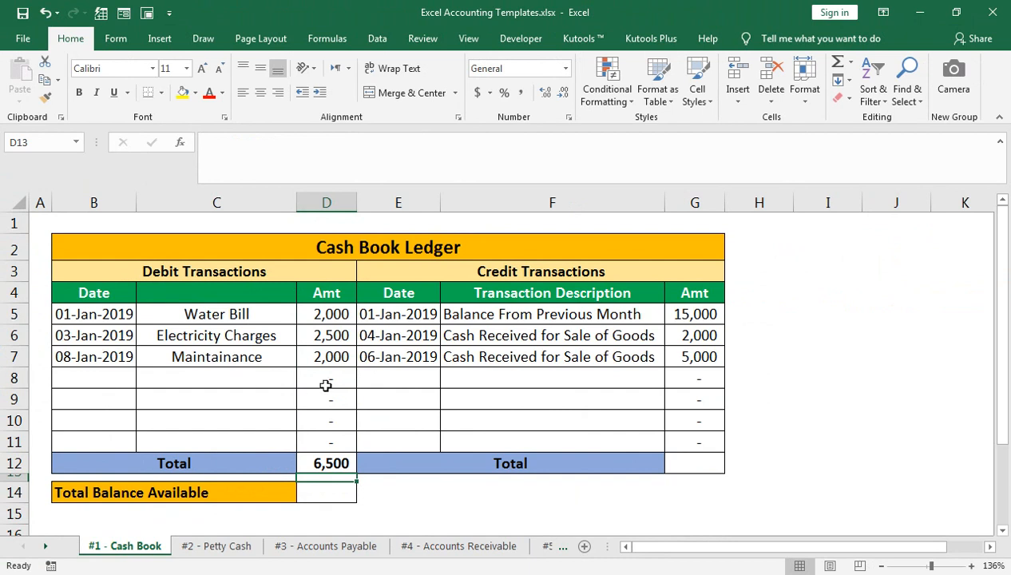
Total the credit amounts of the Cash Book Ledger in cell G12.
{"action": "left_click", "coordinate": [718, 461]}
{"action": "key", "text": "alt+equal"}
{"action": "key", "text": "Return"}
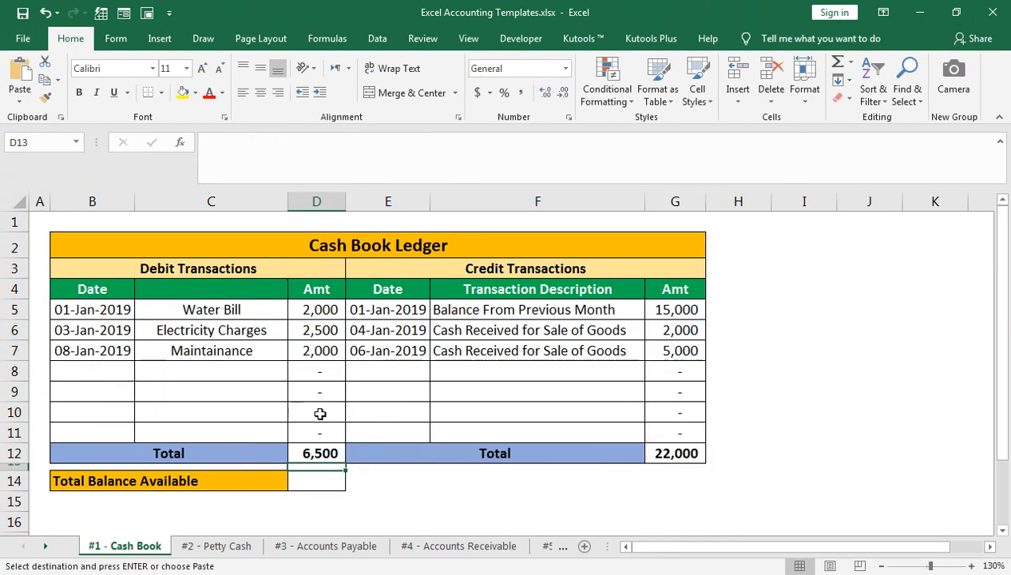
Enter the formula =G12-D13 in cell D14 for the Total Balance Available.
{"action": "key", "text": "Down"}
{"action": "type", "text": "="}
{"action": "key", "text": "Up"}
{"action": "key", "text": "Up"}
{"action": "key", "text": "Right"}
{"action": "key", "text": "Right"}
{"action": "type", "text": "-"}
{"action": "key", "text": "Up"}
{"action": "key", "text": "Return"}
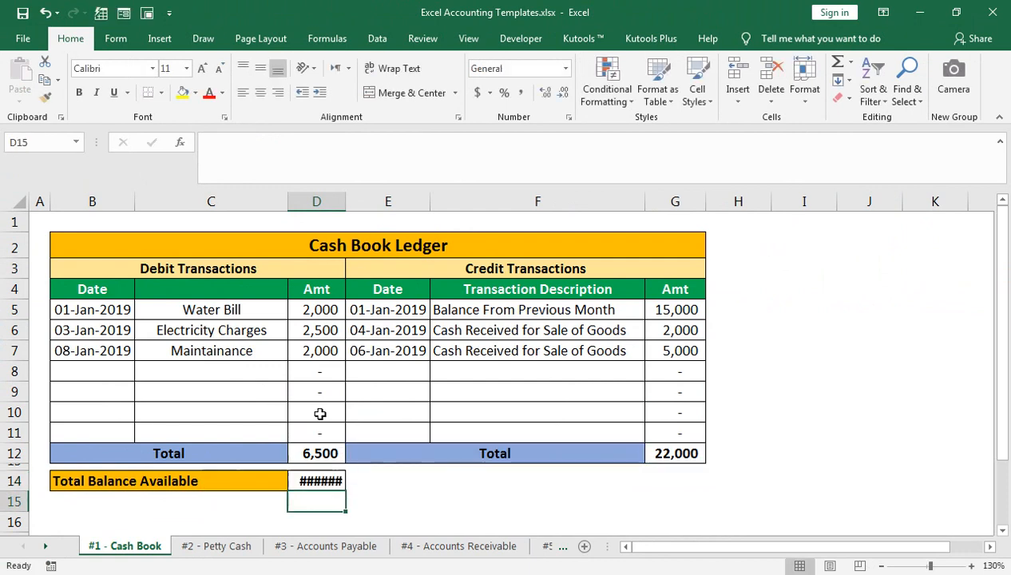
Correct the Total Balance Available formula in D14 to =G12-D12 and widen column D slightly.
{"action": "key", "text": "Up"}
{"action": "key", "text": "F2"}
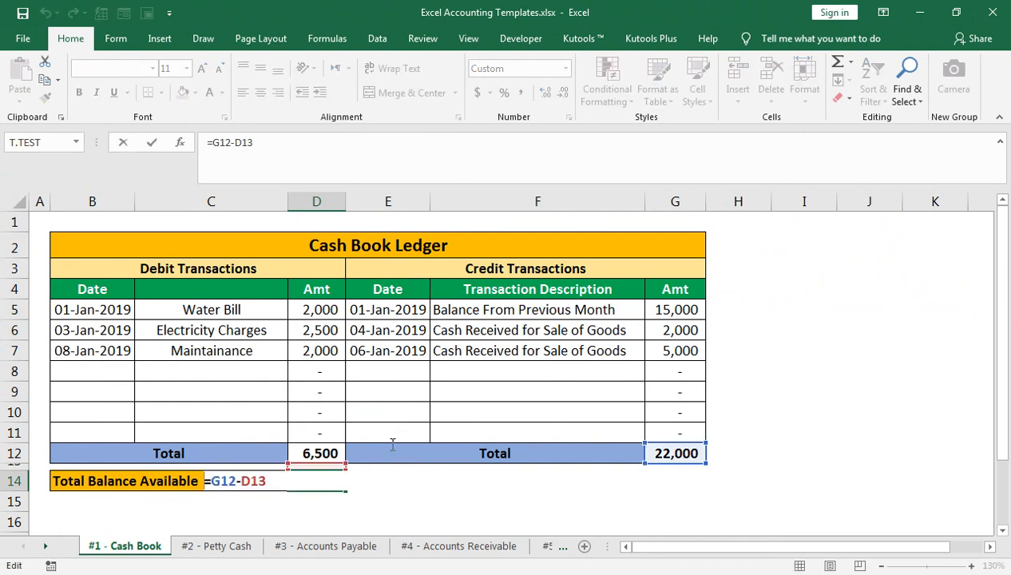
{"action": "key", "text": "BackSpace"}
{"action": "key", "text": "BackSpace"}
{"action": "key", "text": "BackSpace"}
{"action": "left_click", "coordinate": [313, 453]}
{"action": "key", "text": "Return"}
{"action": "left_click_drag", "start_coordinate": [345, 207], "coordinate": [349, 207]}
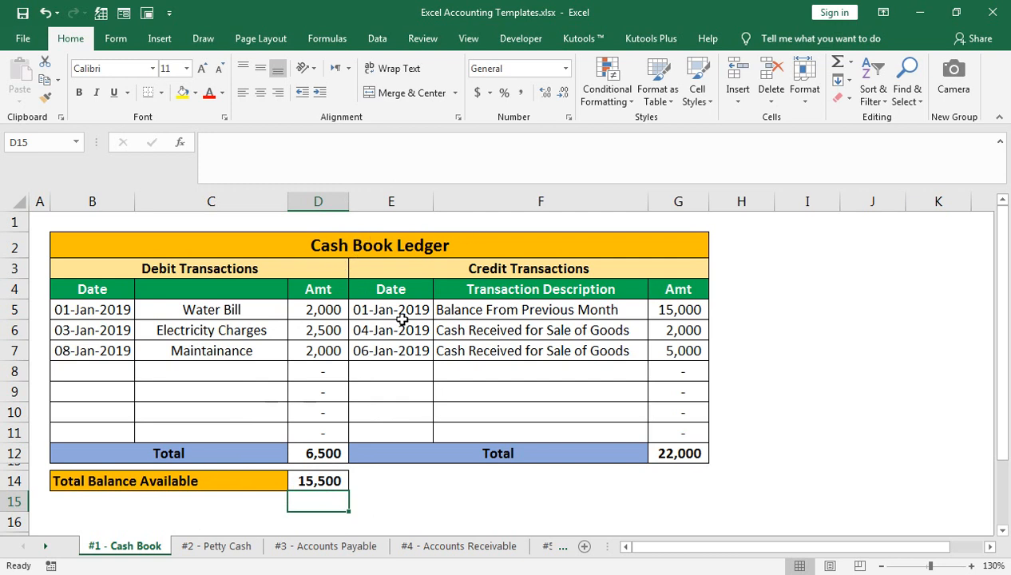
Open the #2 - Petty Cash sheet and set the first Balance cell, G4, to =F4.
{"action": "left_click", "coordinate": [223, 546]}
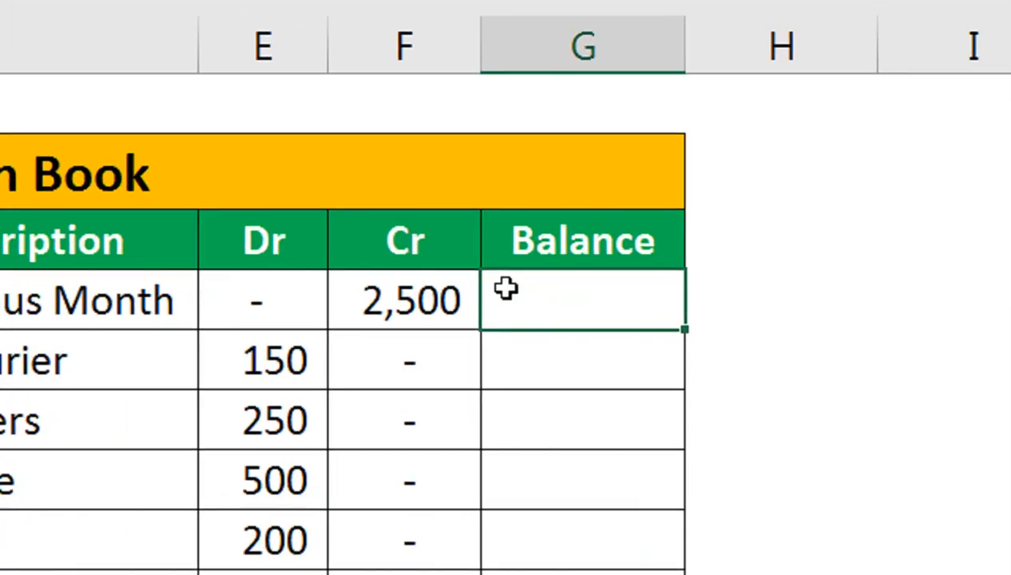
{"action": "type", "text": "="}
{"action": "key", "text": "Left"}
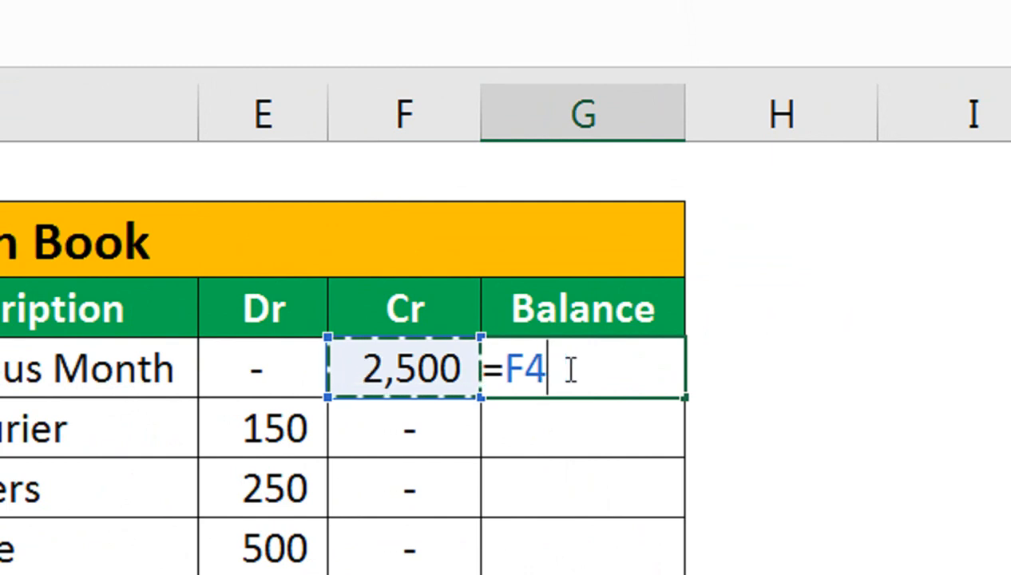
{"action": "key", "text": "Return"}
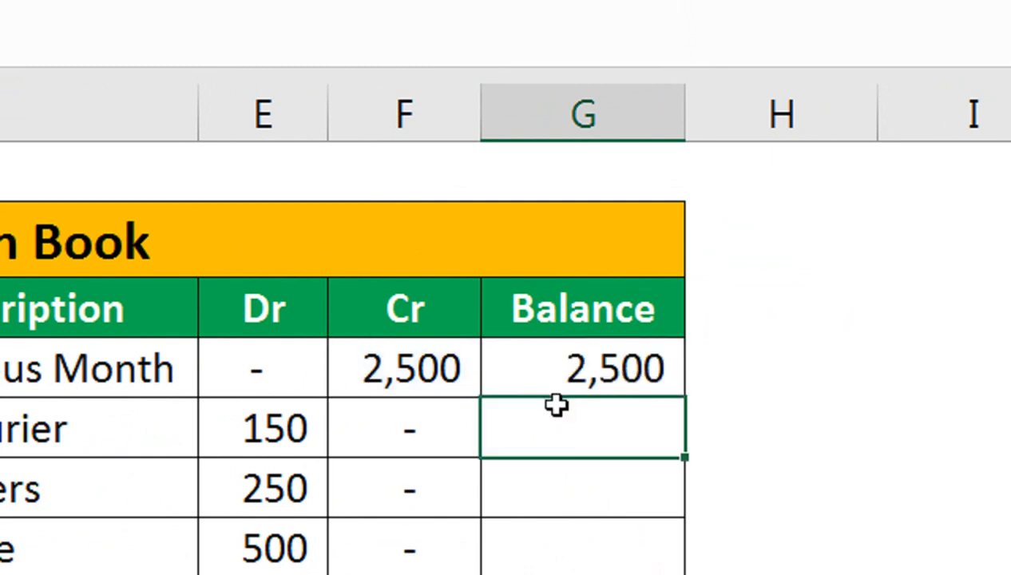
Enter the running balance formula =G4+F5-E5 in cell G5 and fill it down through G9.
{"action": "type", "text": "="}
{"action": "left_click", "coordinate": [589, 346]}
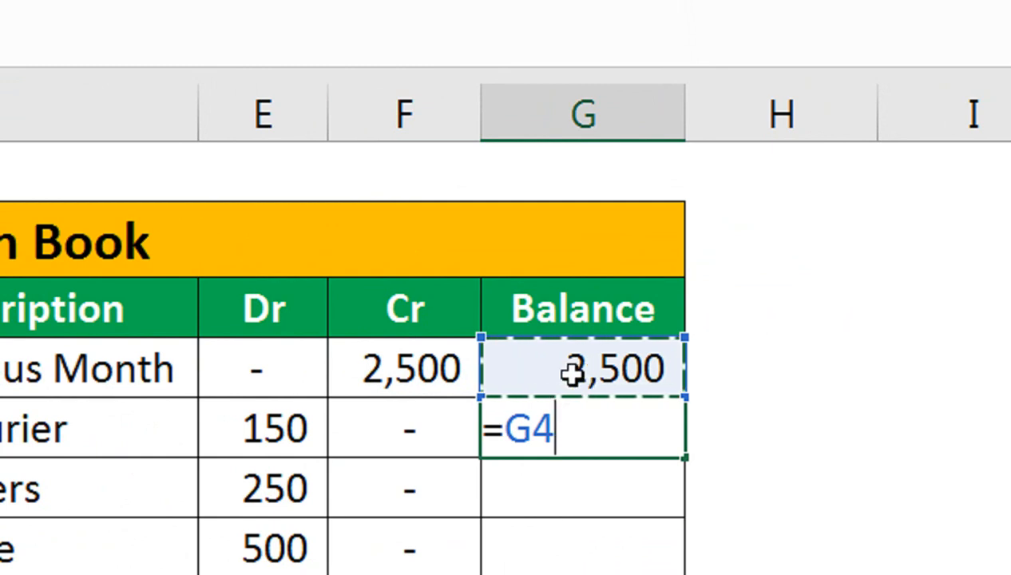
{"action": "type", "text": "+"}
{"action": "left_click", "coordinate": [462, 423]}
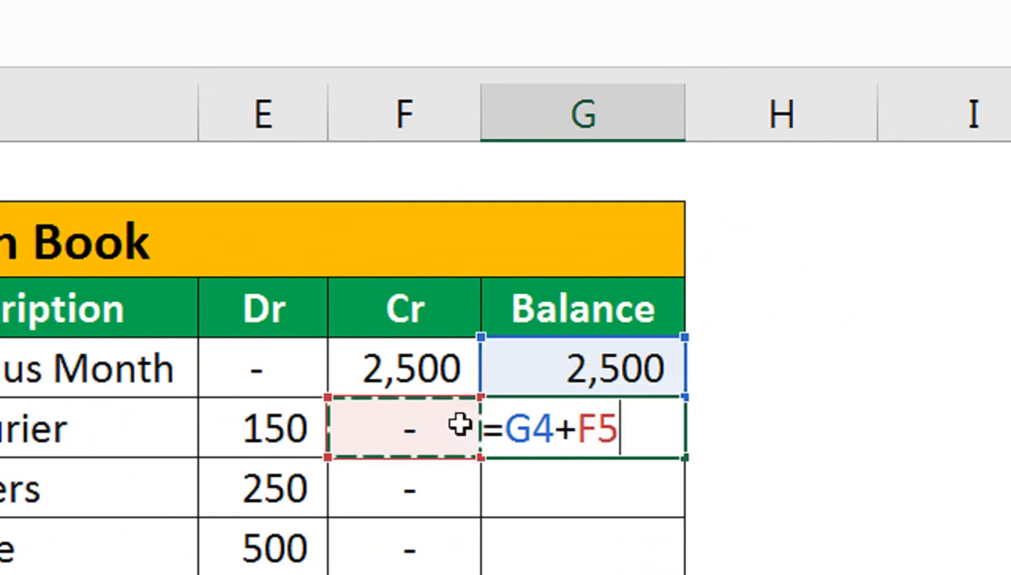
{"action": "type", "text": "-"}
{"action": "left_click", "coordinate": [283, 408]}
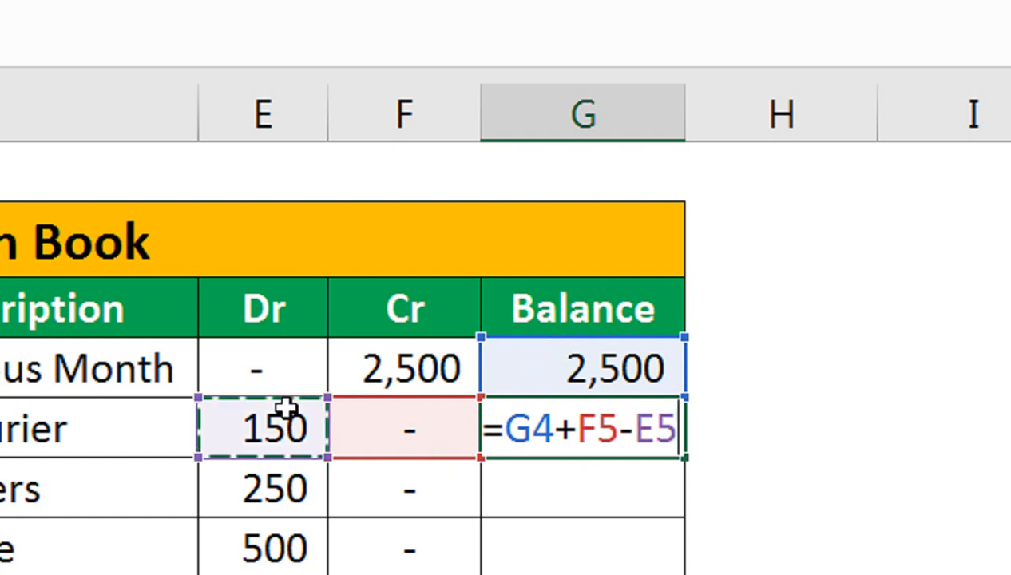
{"action": "key", "text": "Return"}
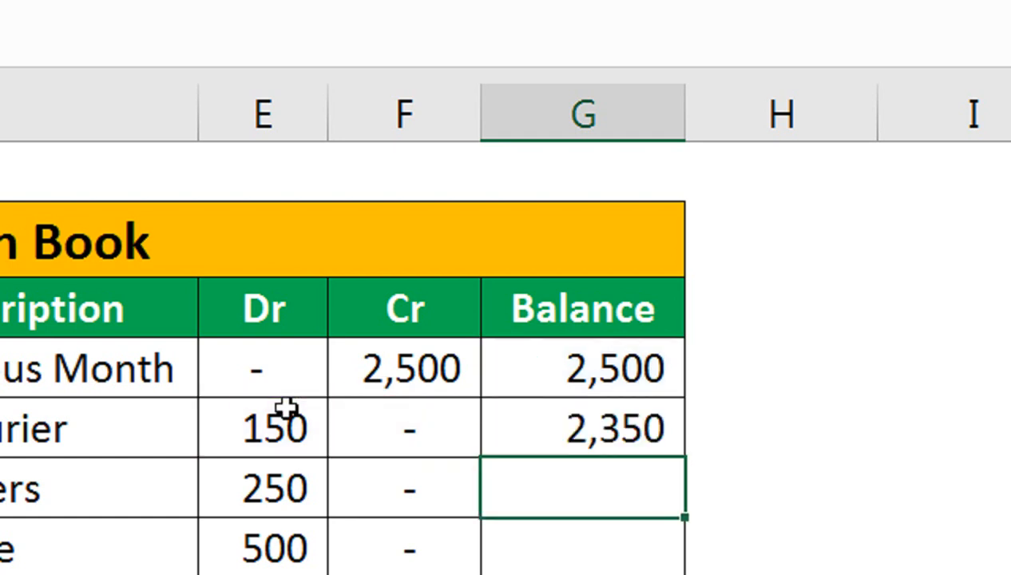
{"action": "left_click", "coordinate": [542, 445]}
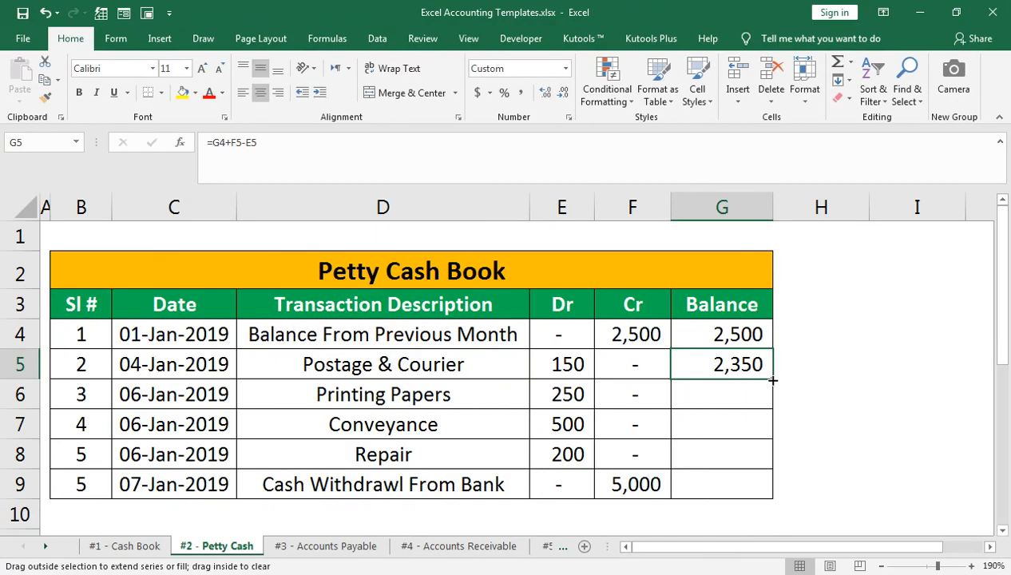
{"action": "double_click", "coordinate": [773, 381]}
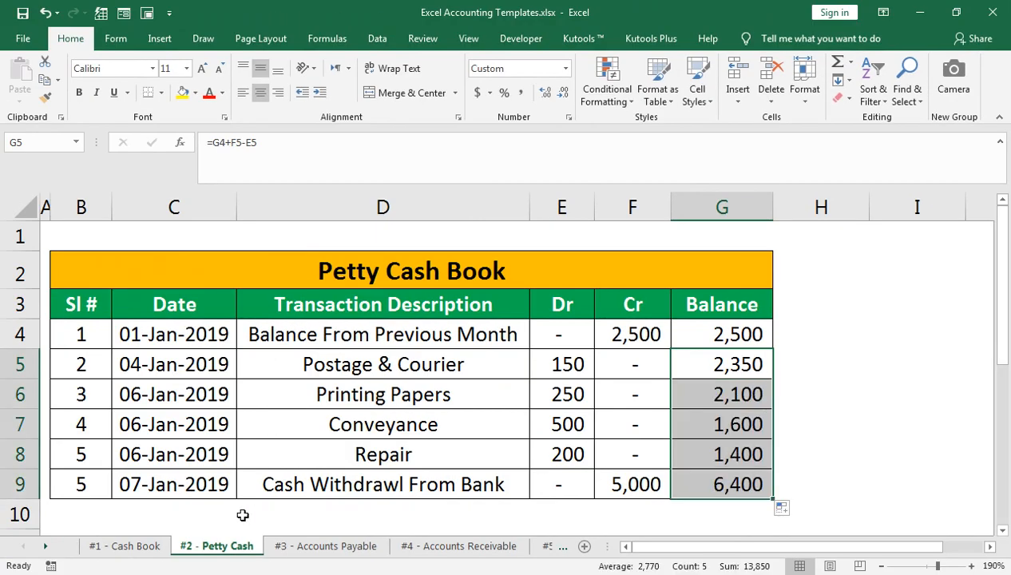
Open the #3 - Accounts Payable sheet and enter =[@[Base Amt]] in the first Inv Amt cell.
{"action": "left_click", "coordinate": [294, 550]}
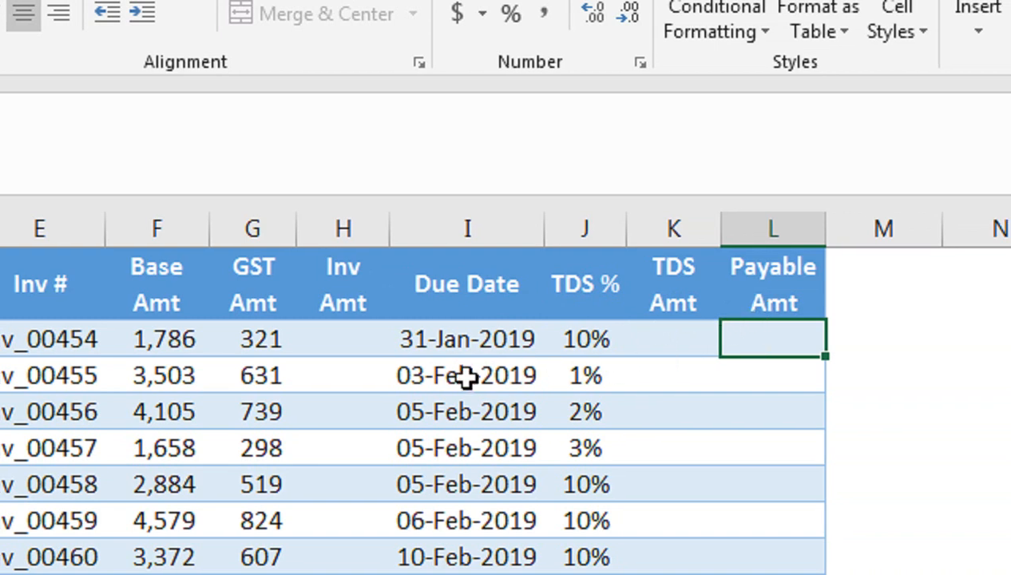
{"action": "left_click", "coordinate": [355, 342]}
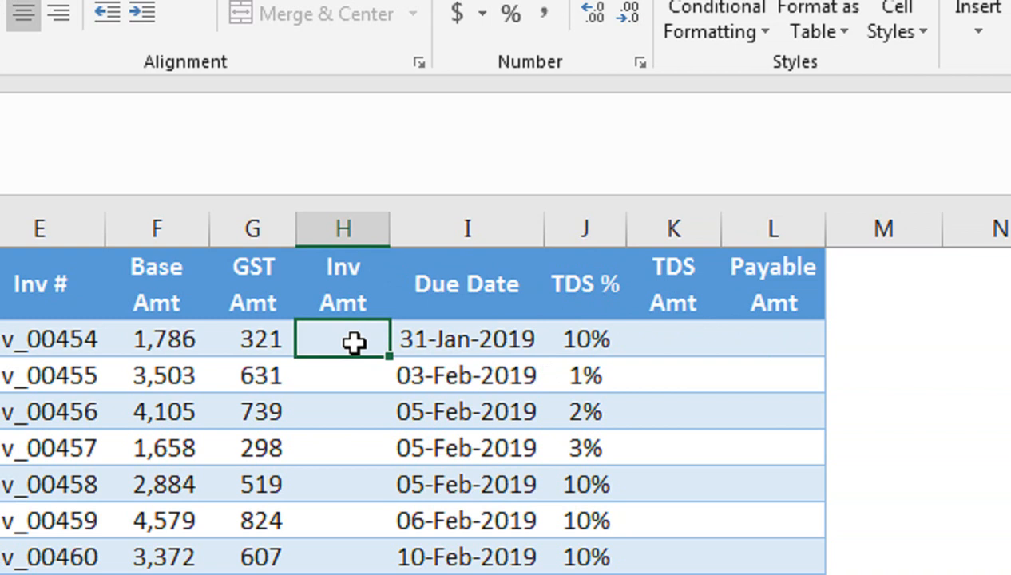
{"action": "type", "text": "="}
{"action": "key", "text": "Left"}
{"action": "key", "text": "Left"}
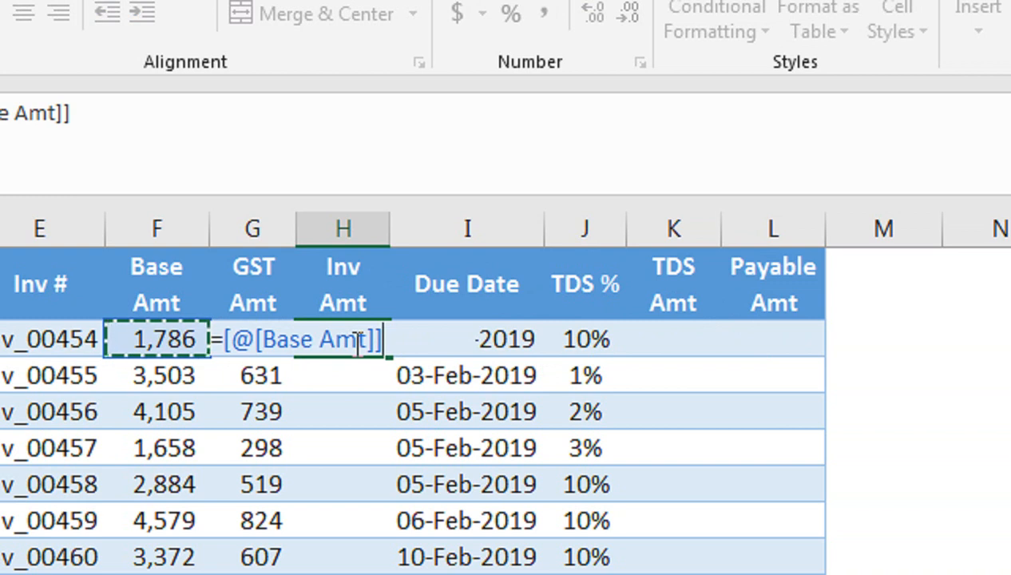
{"action": "key", "text": "Return"}
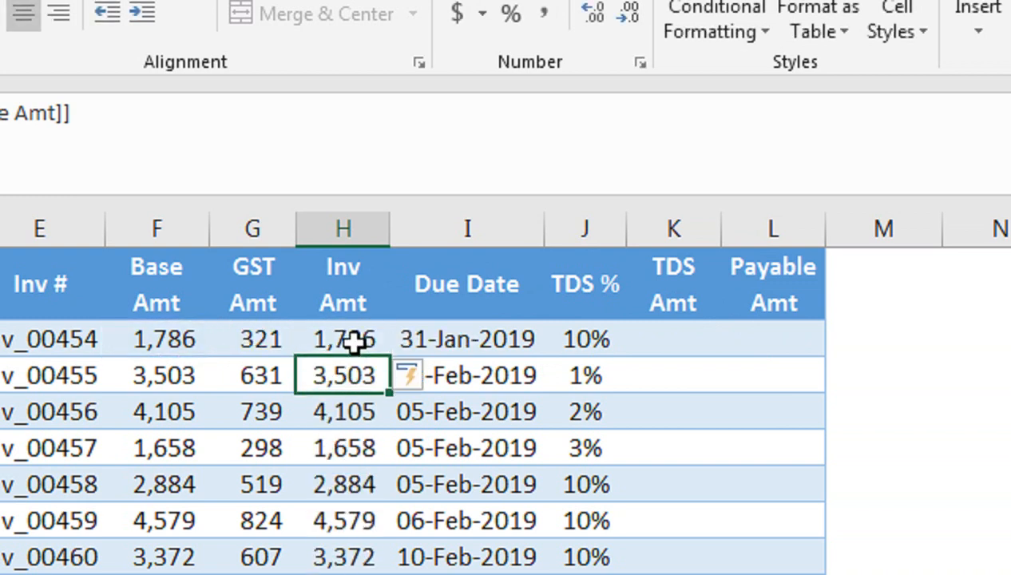
Extend the Inv Amt formula to =[@[Base Amt]]+[@[GST Amt]] and apply it down the column.
{"action": "left_click", "coordinate": [354, 341]}
{"action": "key", "text": "F2"}
{"action": "type", "text": "+"}
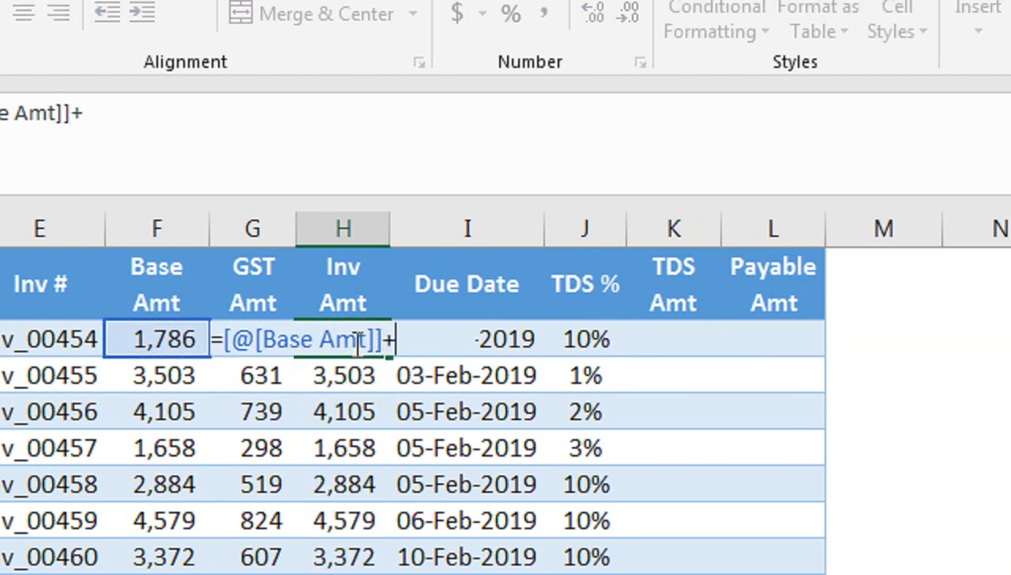
{"action": "left_click", "coordinate": [233, 285]}
{"action": "key", "text": "Down"}
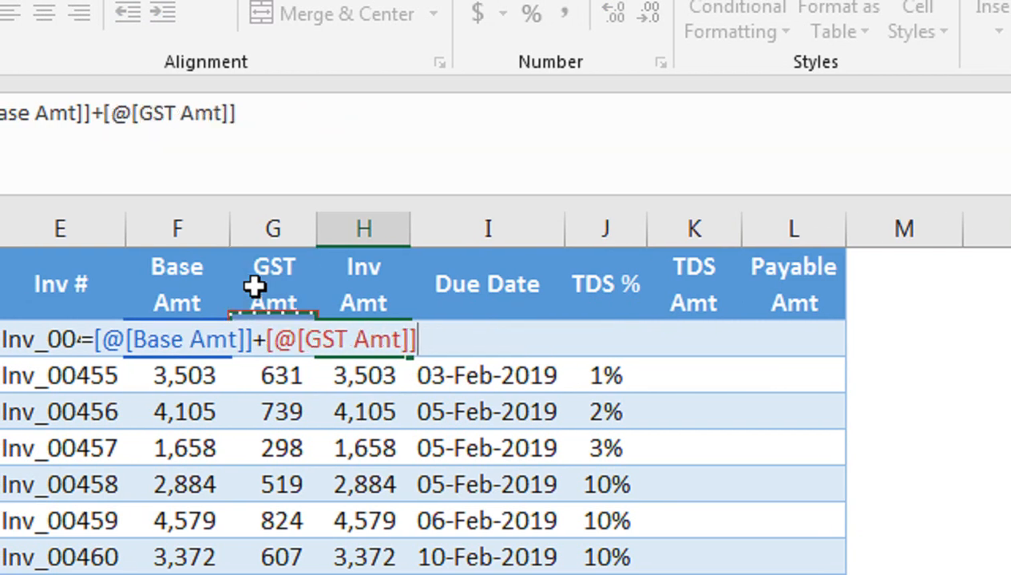
{"action": "key", "text": "Return"}
{"action": "left_click", "coordinate": [370, 343]}
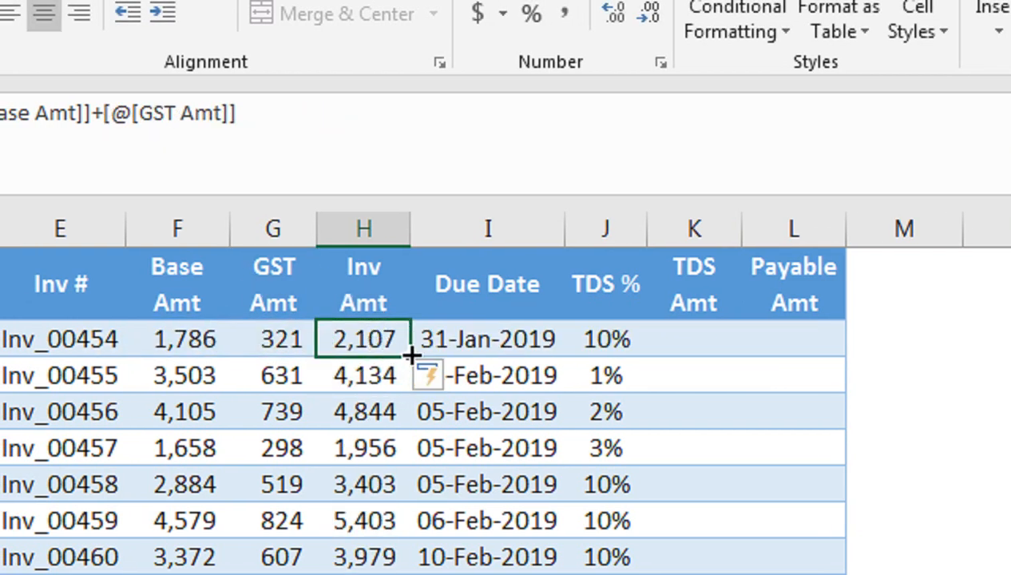
{"action": "double_click", "coordinate": [409, 355]}
Calculate the TDS Amt column with the formula =[@[Base Amt]]*[@[TDS %]].
{"action": "left_click", "coordinate": [655, 342]}
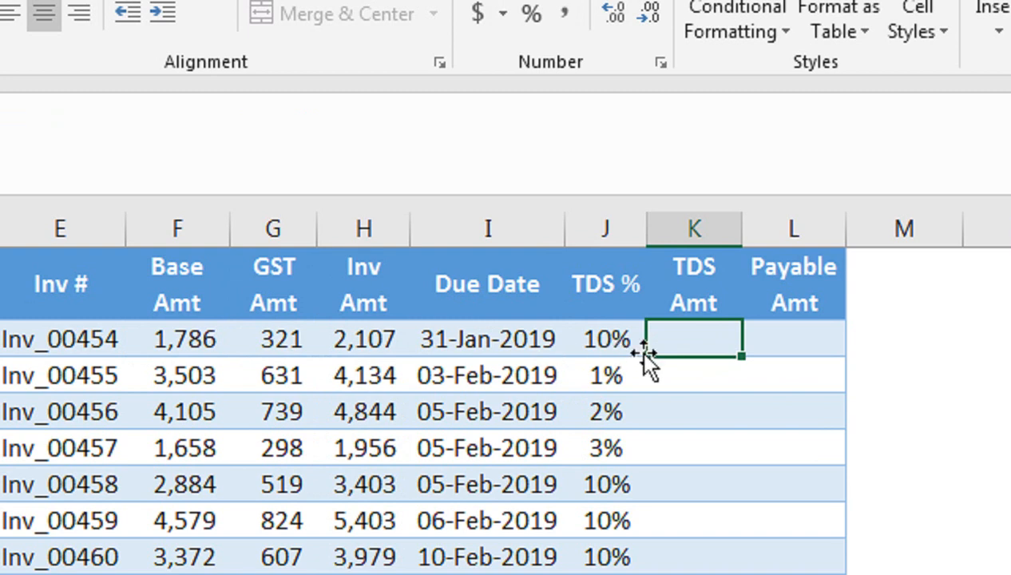
{"action": "type", "text": "="}
{"action": "left_click", "coordinate": [215, 348]}
{"action": "type", "text": "-"}
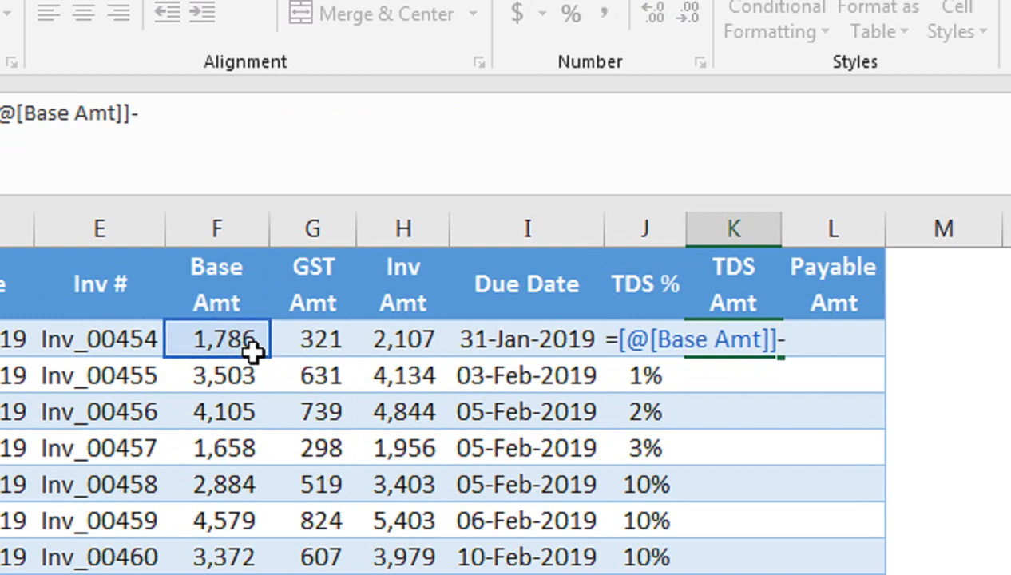
{"action": "key", "text": "BackSpace"}
{"action": "type", "text": "*"}
{"action": "key", "text": "Left"}
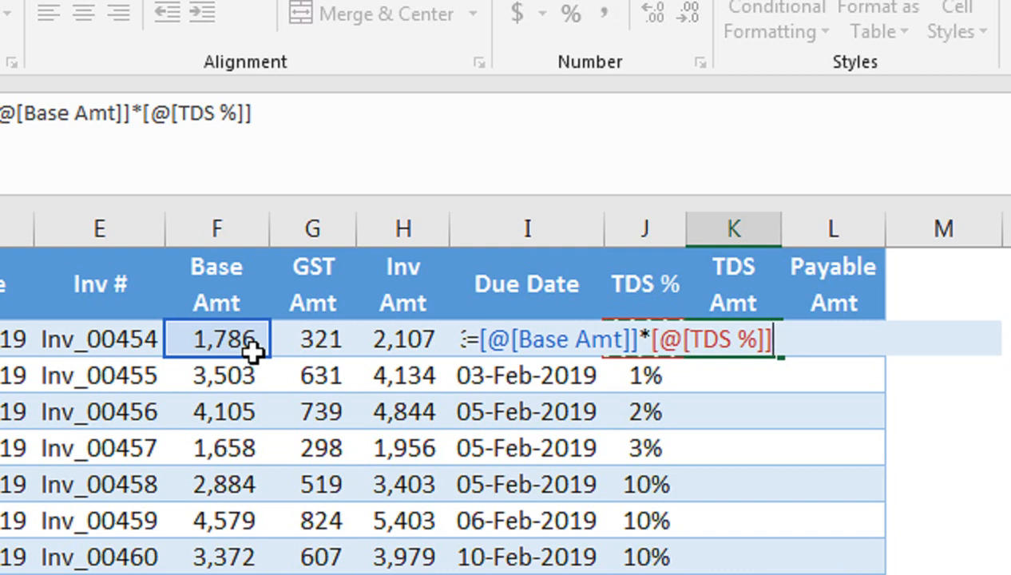
{"action": "key", "text": "Return"}
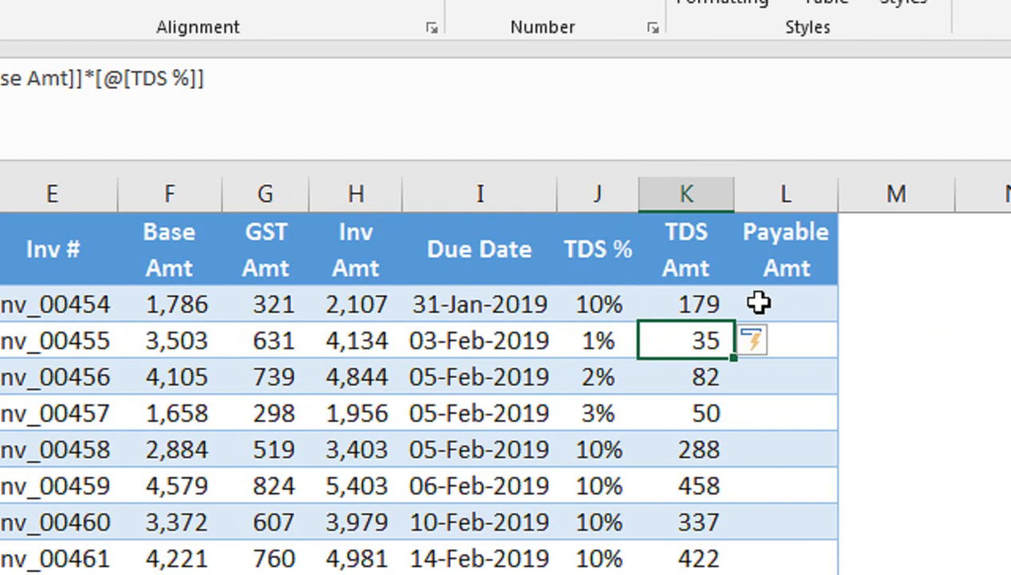
Calculate the Payable Amt column with the formula =[@[Inv Amt]]-[@[TDS Amt]].
{"action": "left_click", "coordinate": [758, 303]}
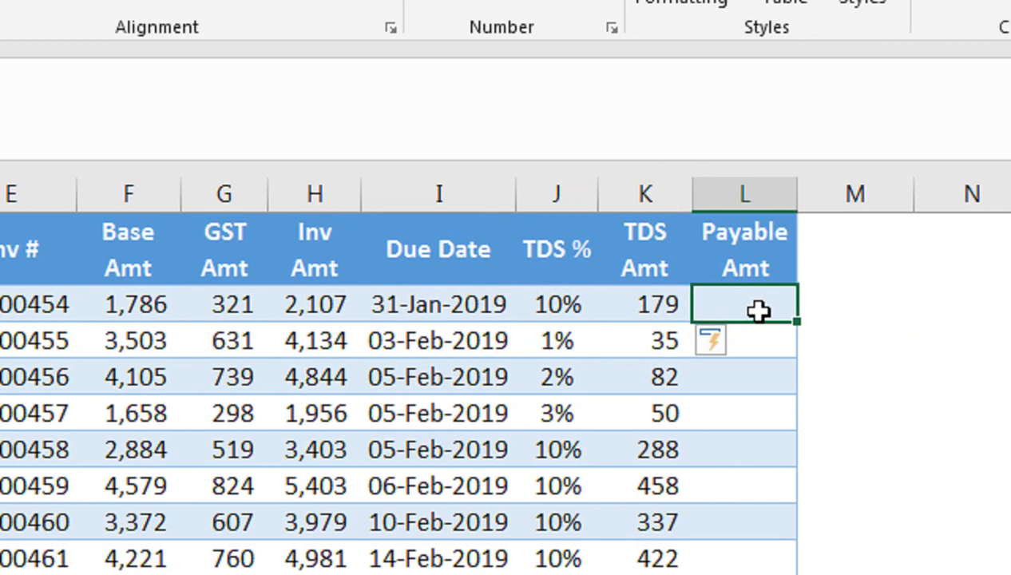
{"action": "type", "text": "="}
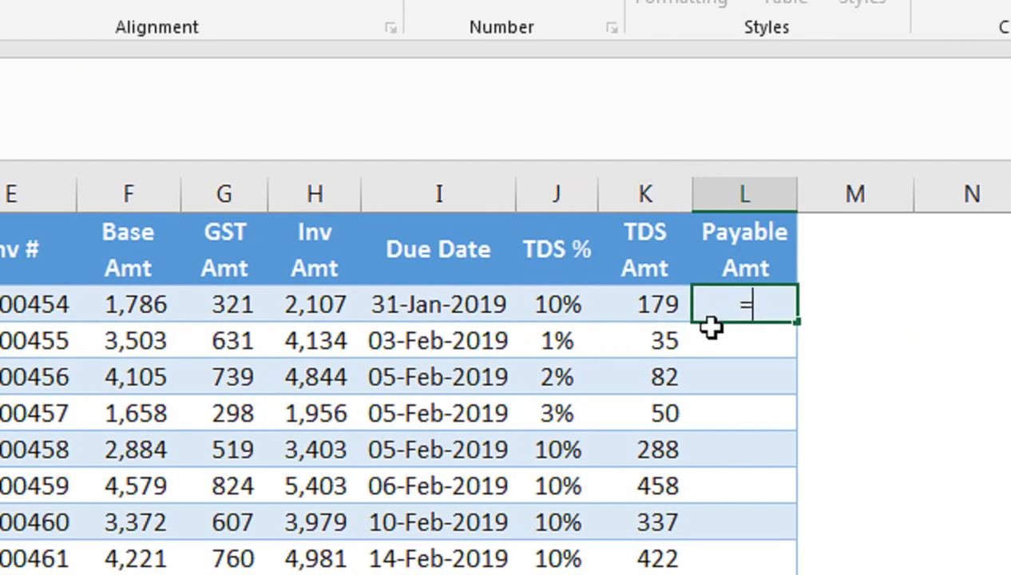
{"action": "left_click", "coordinate": [349, 310]}
{"action": "type", "text": "-"}
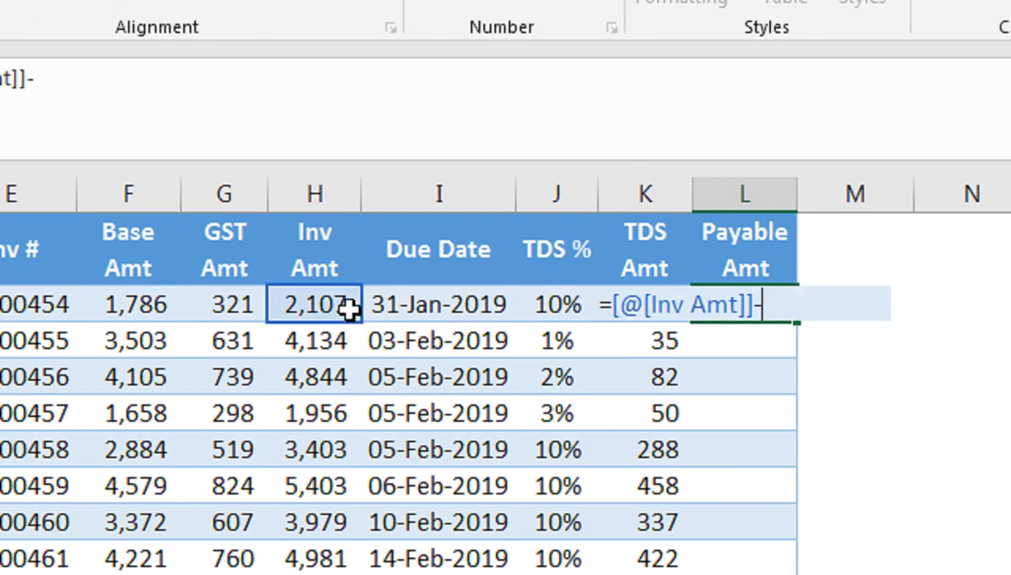
{"action": "key", "text": "Left"}
{"action": "key", "text": "Return"}
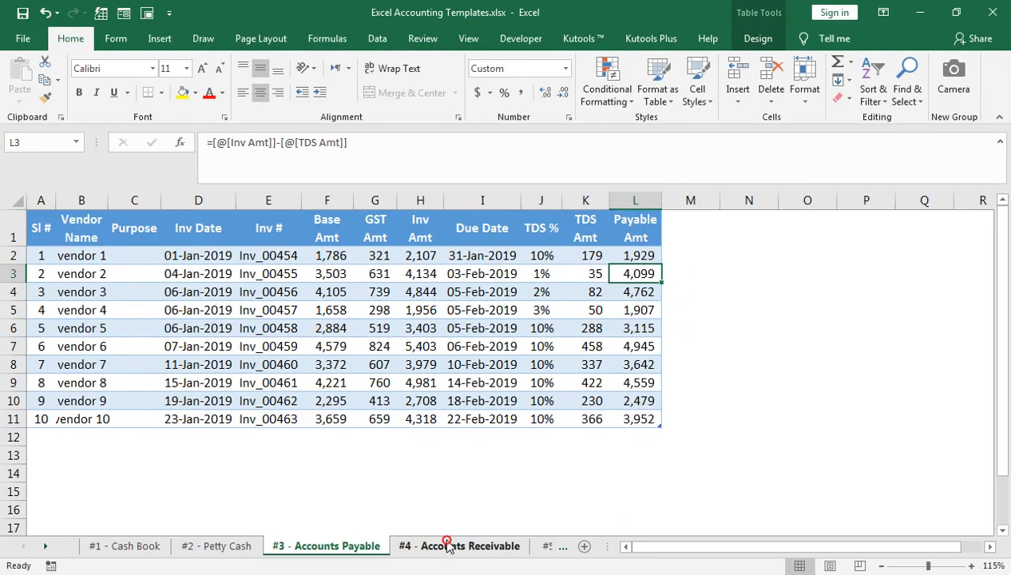
Open the #4 - Accounts Receivable sheet and fill the Inv Amt column with =[@[Base Amt]]+[@[GST Amt]].
{"action": "left_click", "coordinate": [450, 546]}
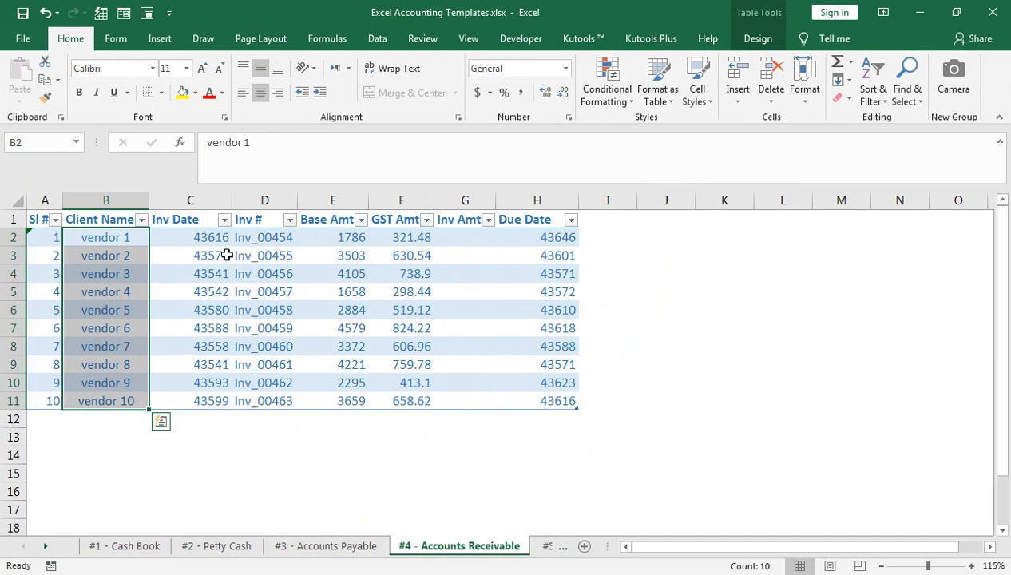
{"action": "left_click", "coordinate": [371, 239]}
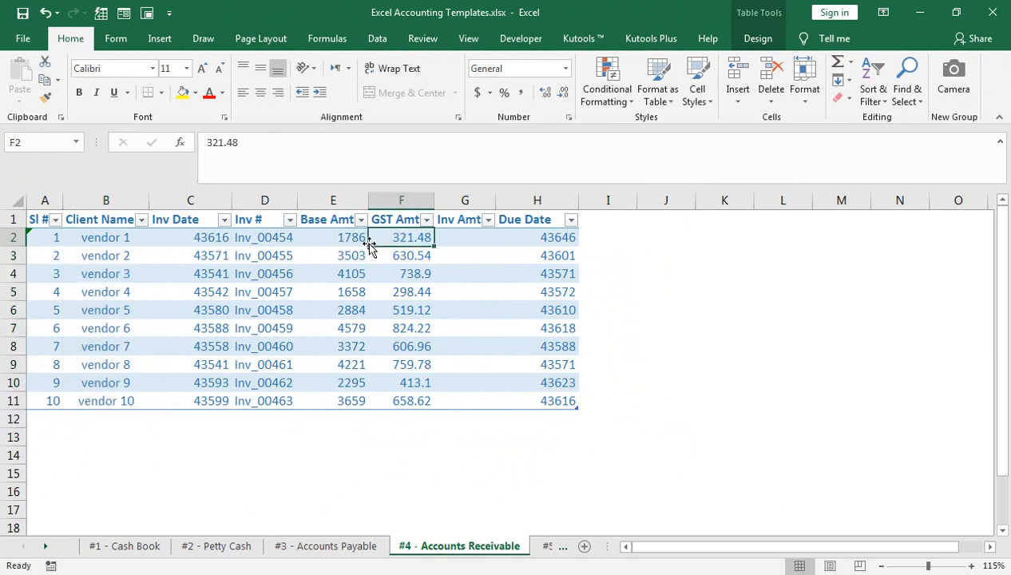
{"action": "left_click", "coordinate": [464, 247]}
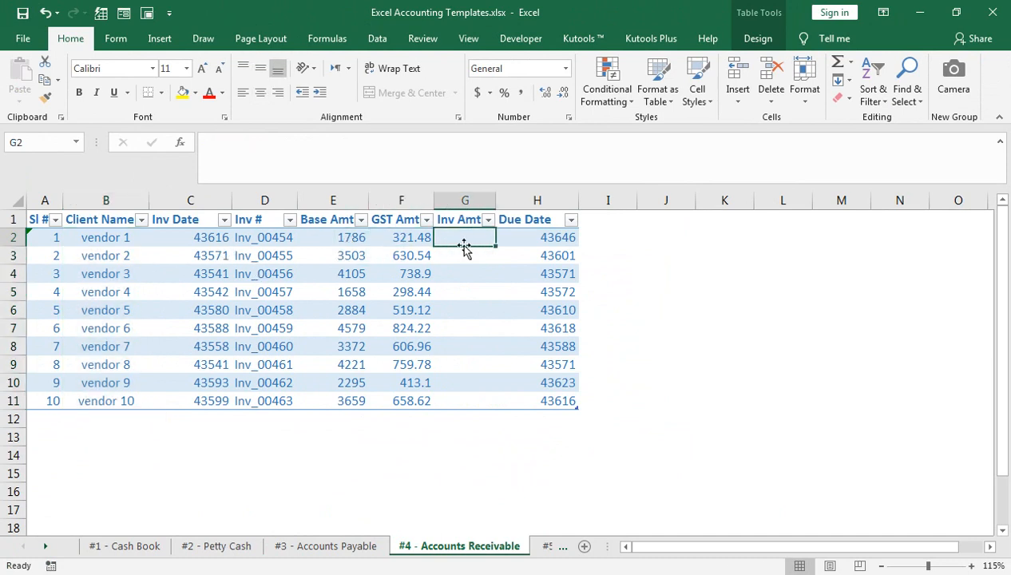
{"action": "type", "text": "="}
{"action": "key", "text": "Left"}
{"action": "key", "text": "Left"}
{"action": "type", "text": "+"}
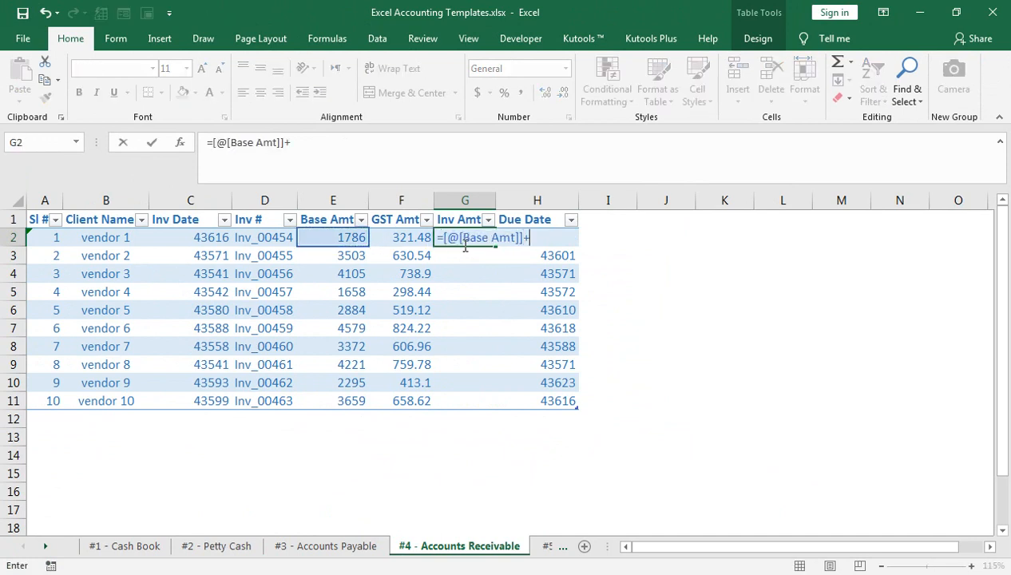
{"action": "key", "text": "Left"}
{"action": "key", "text": "Return"}
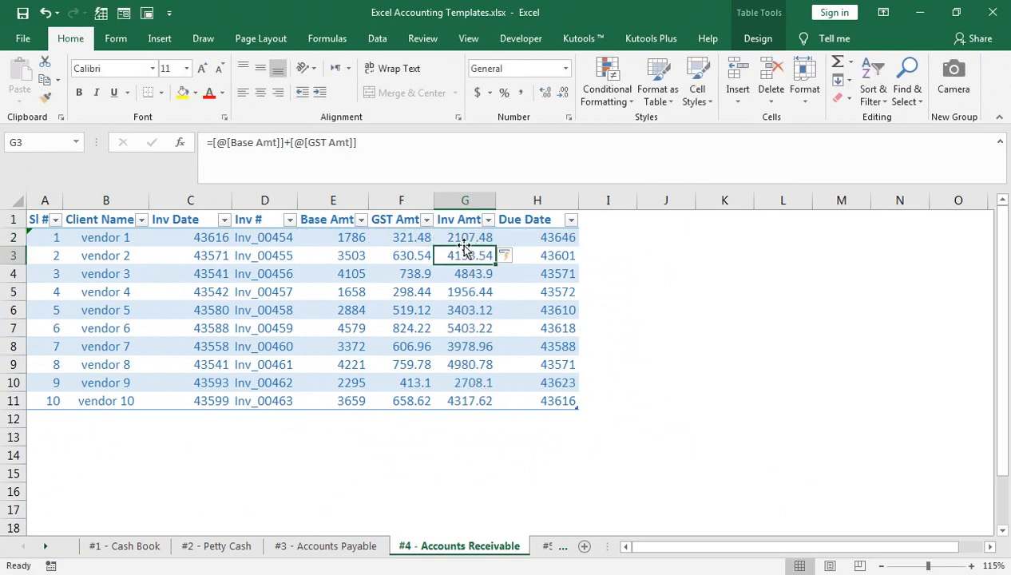
{"action": "left_click", "coordinate": [475, 232]}
{"action": "double_click", "coordinate": [496, 246]}
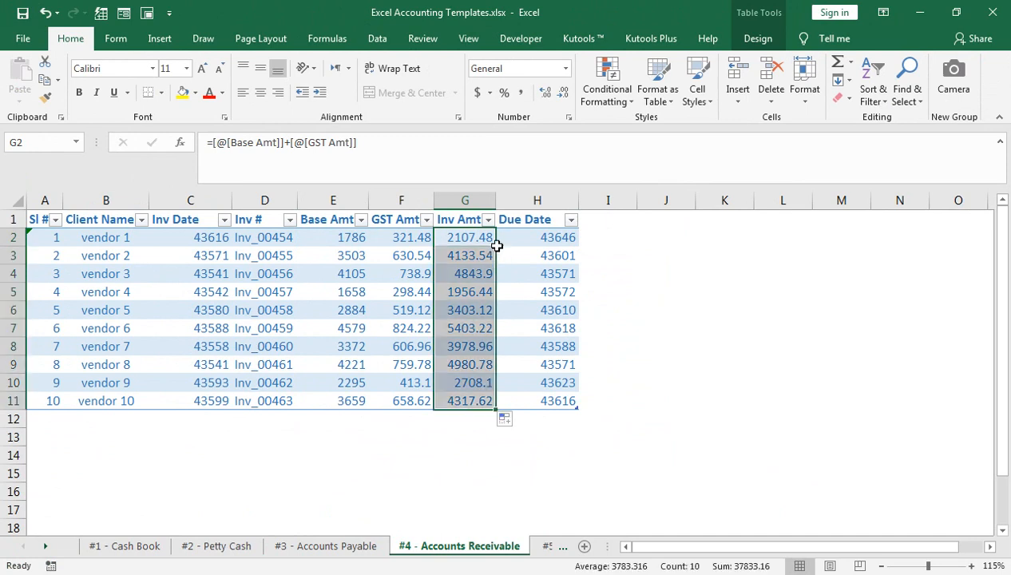
Format the Due Date values in H2:H11 as day-month-year dates.
{"action": "left_click", "coordinate": [557, 237]}
{"action": "key", "text": "ctrl+shift+Down"}
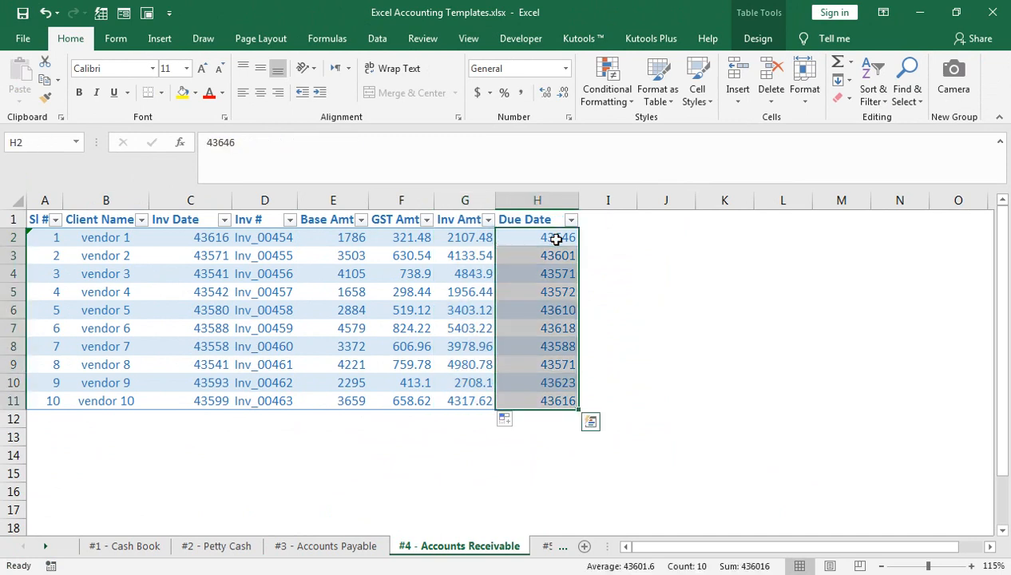
{"action": "key", "text": "ctrl+shift+numbersign"}
Format the Inv Date values in C2:C11 as day-month-year dates.
{"action": "key", "text": "Left"}
{"action": "key", "text": "Left"}
{"action": "key", "text": "Left"}
{"action": "key", "text": "Left"}
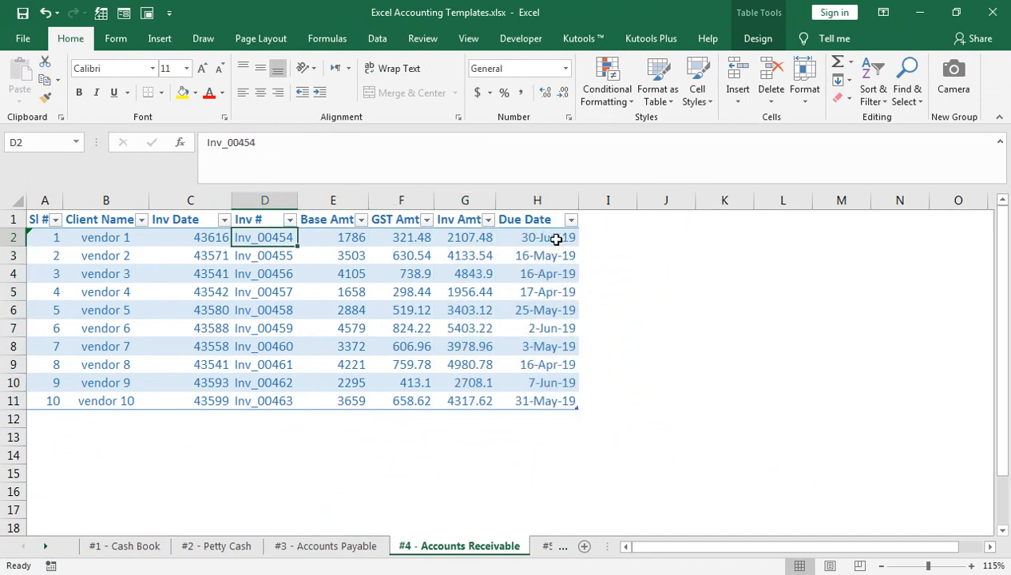
{"action": "key", "text": "Left"}
{"action": "key", "text": "ctrl+shift+Down"}
{"action": "key", "text": "ctrl+shift+numbersign"}
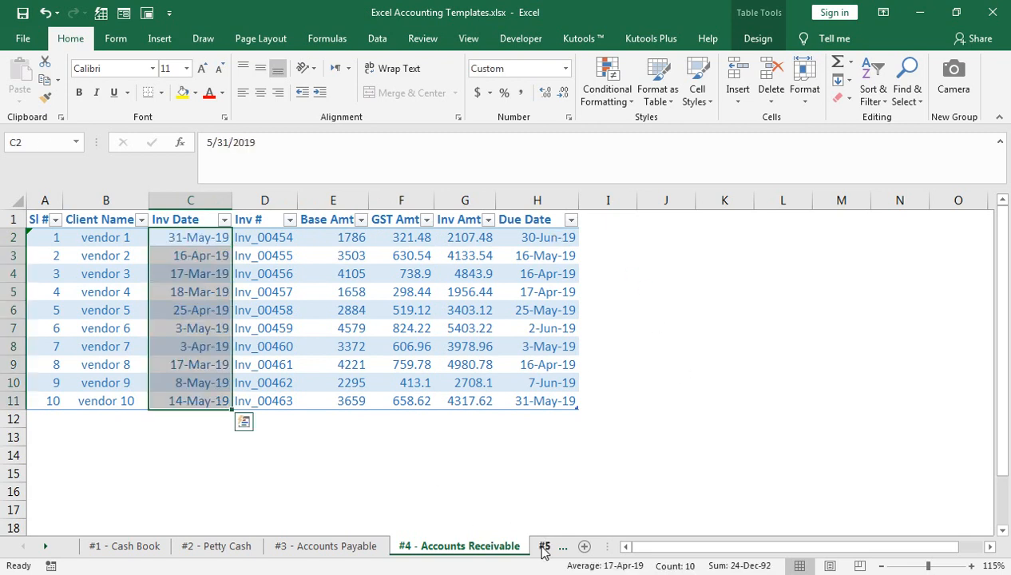
Open the #5 -Ageing Accounts Receivable sheet and clear the entire pivot table in K2:L8.
{"action": "key", "text": "ctrl+Page_Down"}
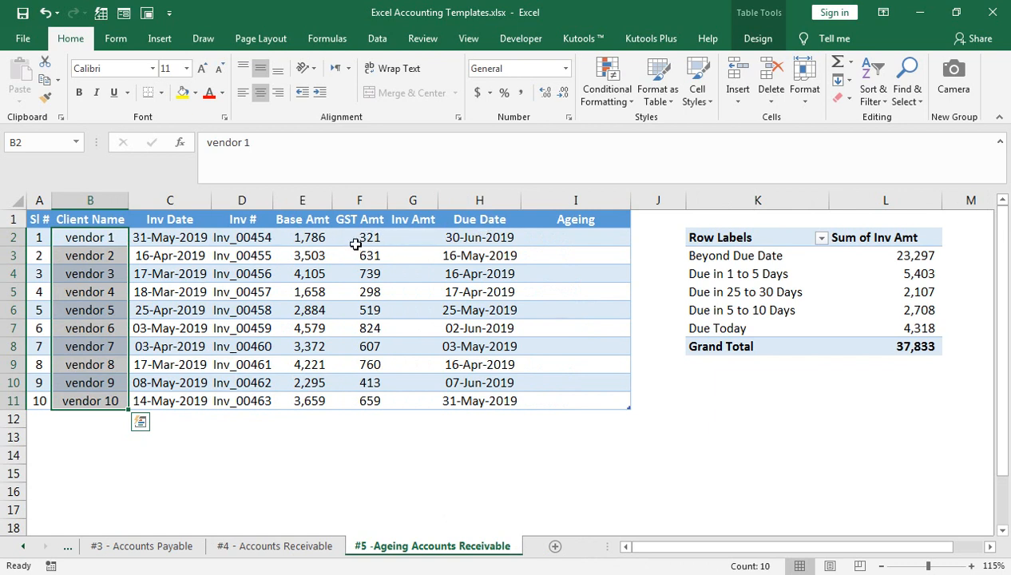
{"action": "key", "text": "ctrl+q"}
{"action": "left_click", "coordinate": [617, 266]}
{"action": "key", "text": "Up"}
{"action": "key", "text": "Up"}
{"action": "key", "text": "Right"}
{"action": "key", "text": "Right"}
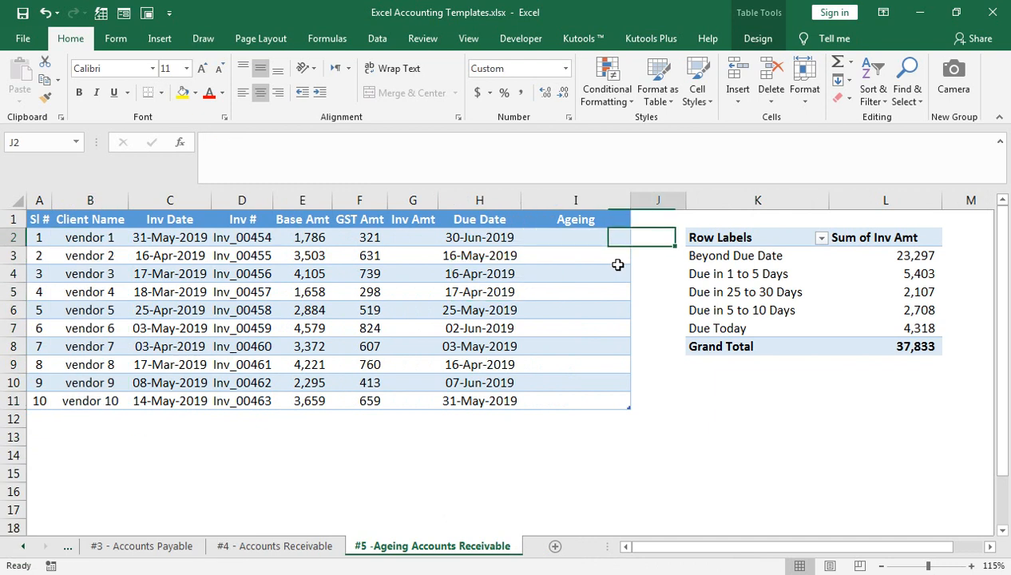
{"action": "key", "text": "shift+Down"}
{"action": "key", "text": "shift+Down"}
{"action": "key", "text": "shift+Down"}
{"action": "key", "text": "shift+Down"}
{"action": "key", "text": "shift+Down"}
{"action": "key", "text": "shift+Down"}
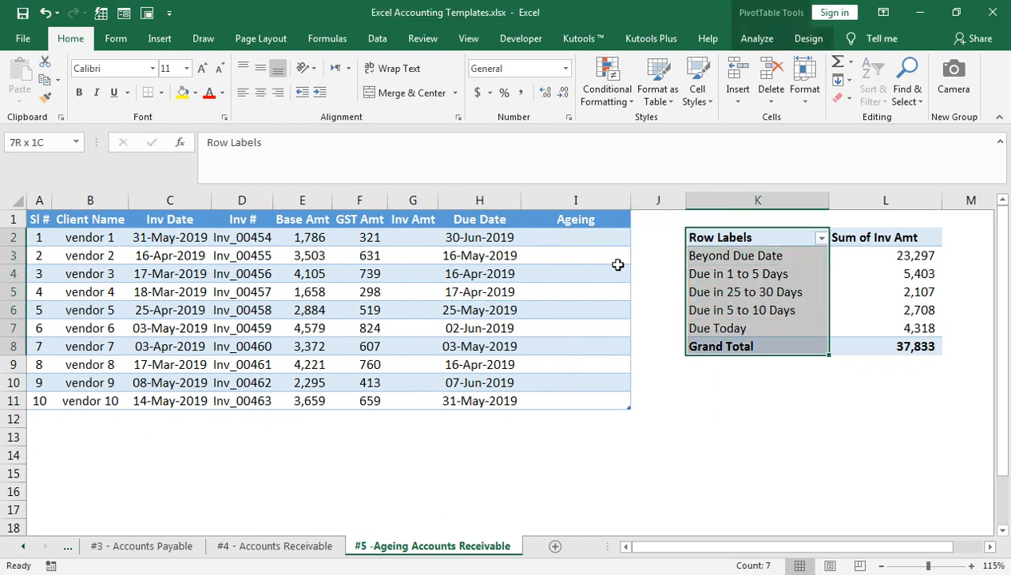
{"action": "key", "text": "shift+Right"}
{"action": "key", "text": "shift+Right"}
{"action": "key", "text": "shift+Left"}
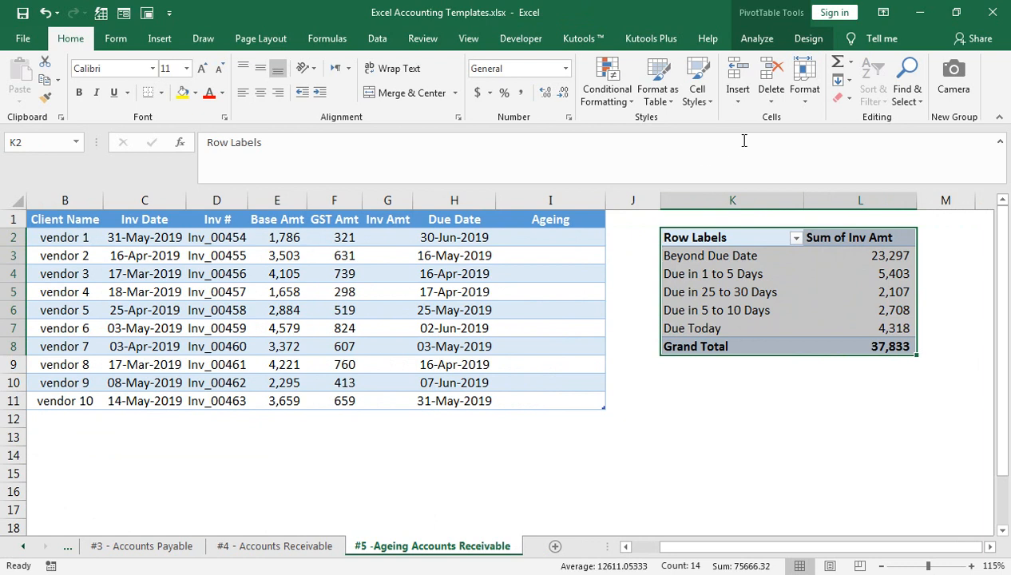
{"action": "left_click", "coordinate": [841, 98]}
{"action": "left_click", "coordinate": [849, 125]}
Look through the ageing table's columns along the second data row, from Sl # to Due Date.
{"action": "left_click", "coordinate": [497, 255]}
{"action": "key", "text": "Left"}
{"action": "key", "text": "Left"}
{"action": "key", "text": "Left"}
{"action": "key", "text": "Left"}
{"action": "key", "text": "Left"}
{"action": "key", "text": "Left"}
{"action": "key", "text": "Left"}
{"action": "key", "text": "Right"}
{"action": "key", "text": "Right"}
{"action": "key", "text": "Right"}
{"action": "key", "text": "Right"}
{"action": "key", "text": "Right"}
{"action": "key", "text": "Right"}
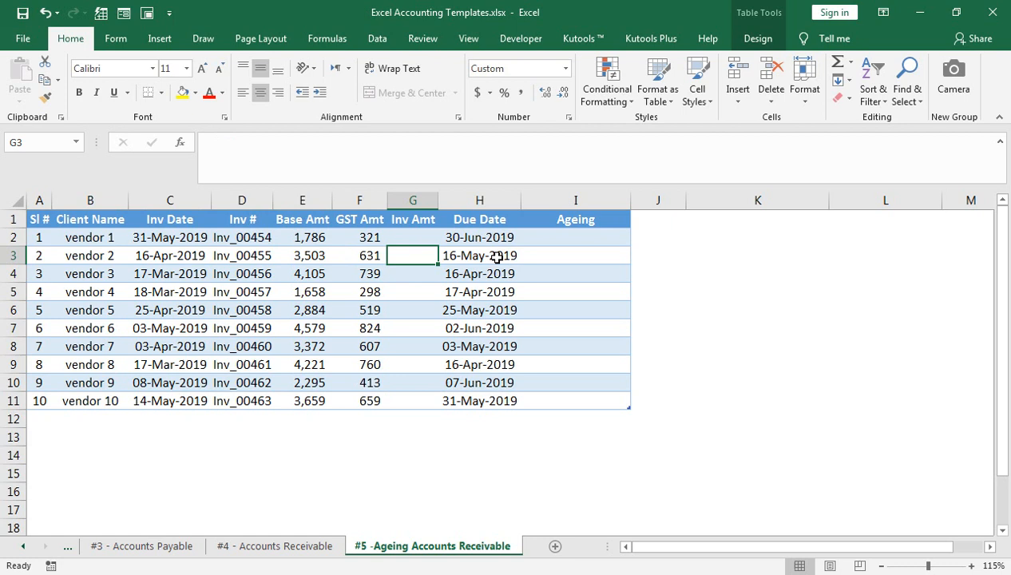
{"action": "key", "text": "Right"}
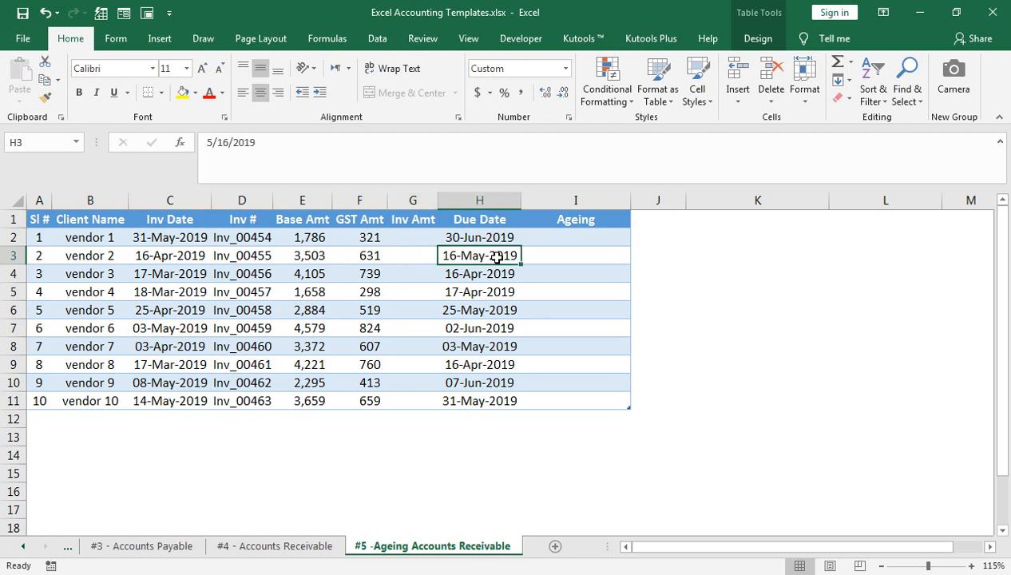
Calculate the Inv Amt column of the ageing table with =[@[Base Amt]]+[@[GST Amt]].
{"action": "key", "text": "Left"}
{"action": "key", "text": "Up"}
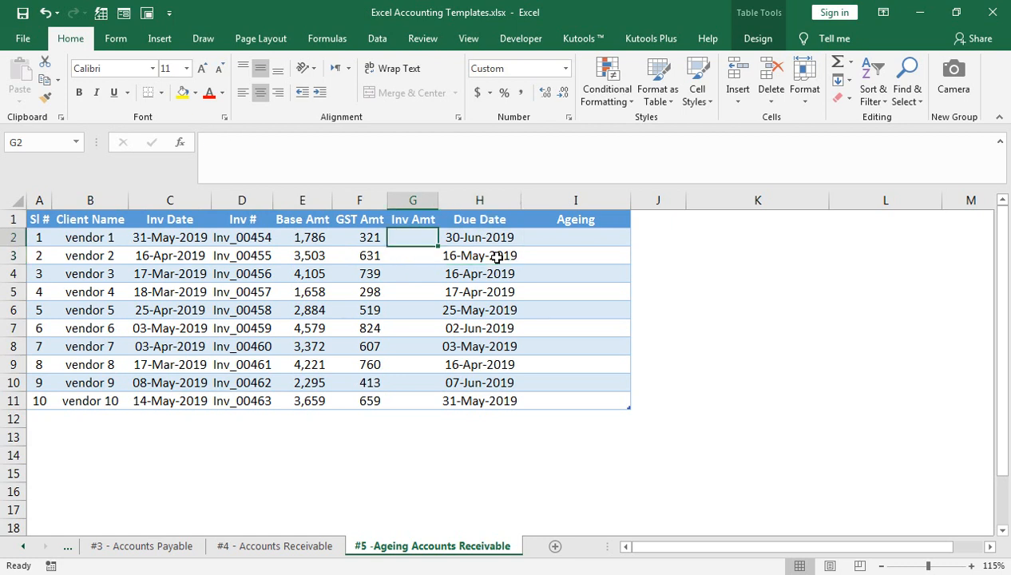
{"action": "type", "text": "=[@[GST Amt"}
{"action": "key", "text": "Left"}
{"action": "key", "text": "Left"}
{"action": "type", "text": "+"}
{"action": "key", "text": "Left"}
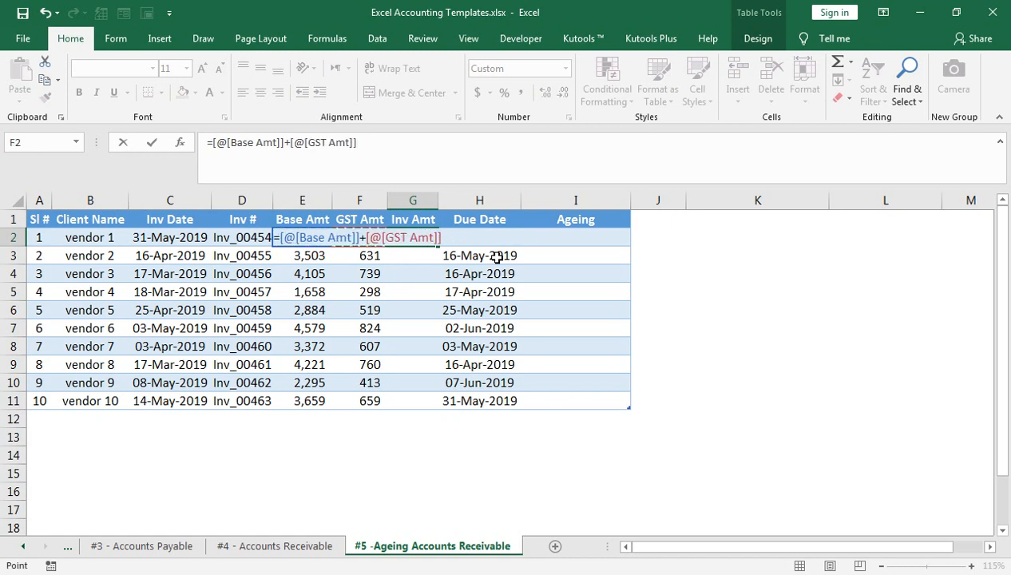
{"action": "key", "text": "Return"}
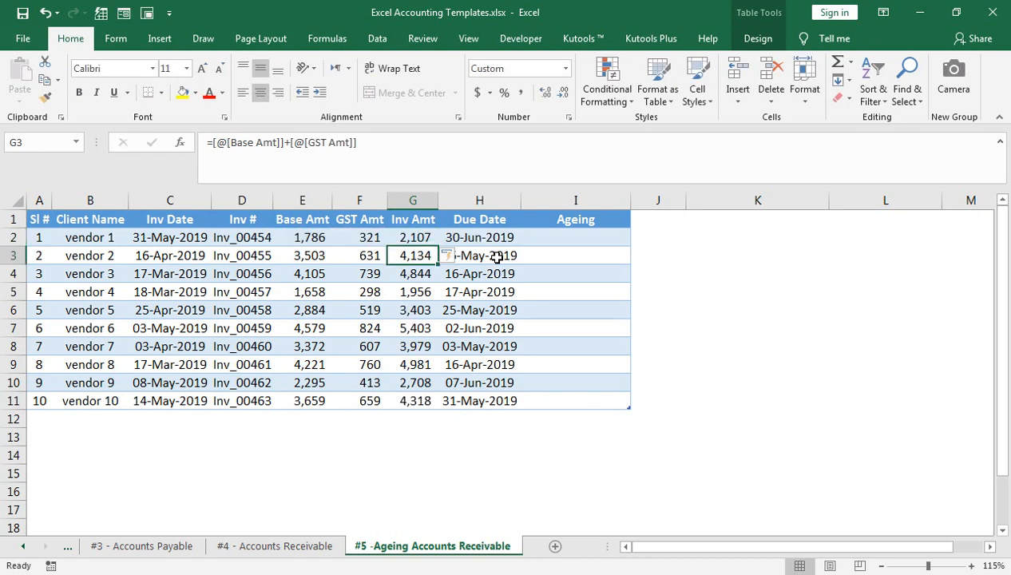
Examine the Inv Amt, Due Date and Ageing columns in the first data row of the ageing table.
{"action": "key", "text": "Up"}
{"action": "key", "text": "Right"}
{"action": "key", "text": "Right"}
{"action": "key", "text": "Left"}
{"action": "key", "text": "Left"}
{"action": "key", "text": "Right"}
{"action": "key", "text": "Right"}
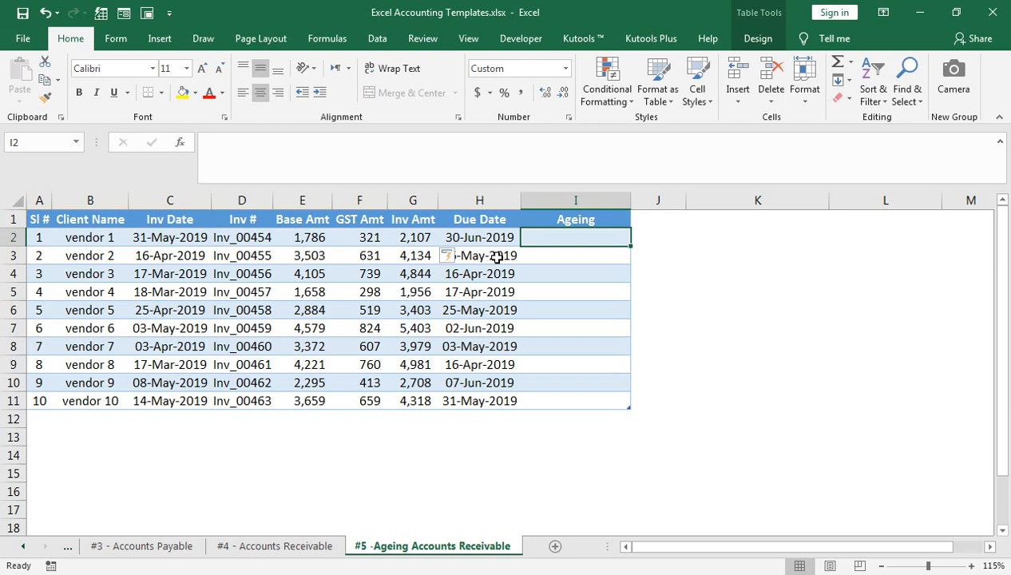
{"action": "key", "text": "ctrl+Up"}
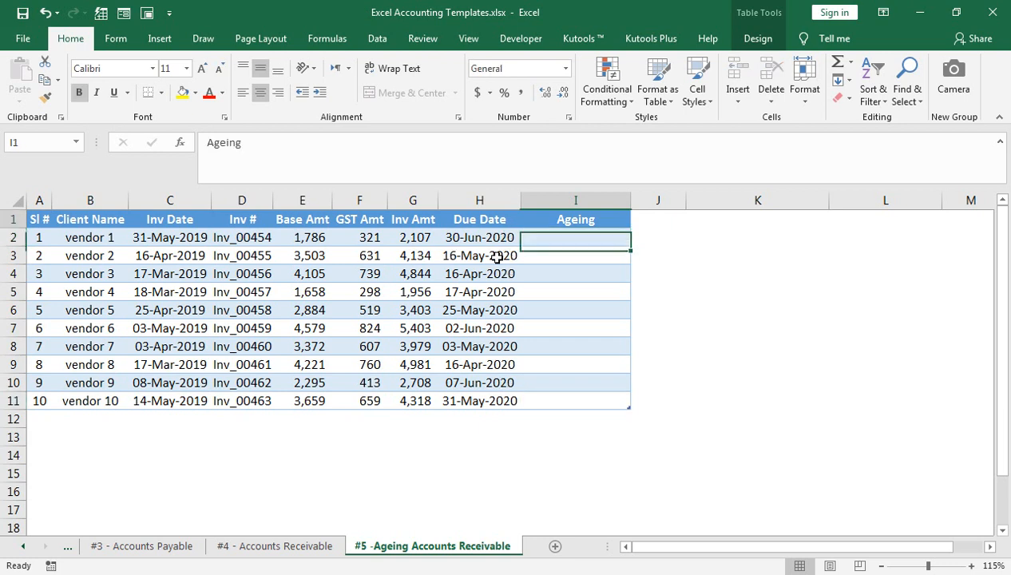
{"action": "key", "text": "Down"}
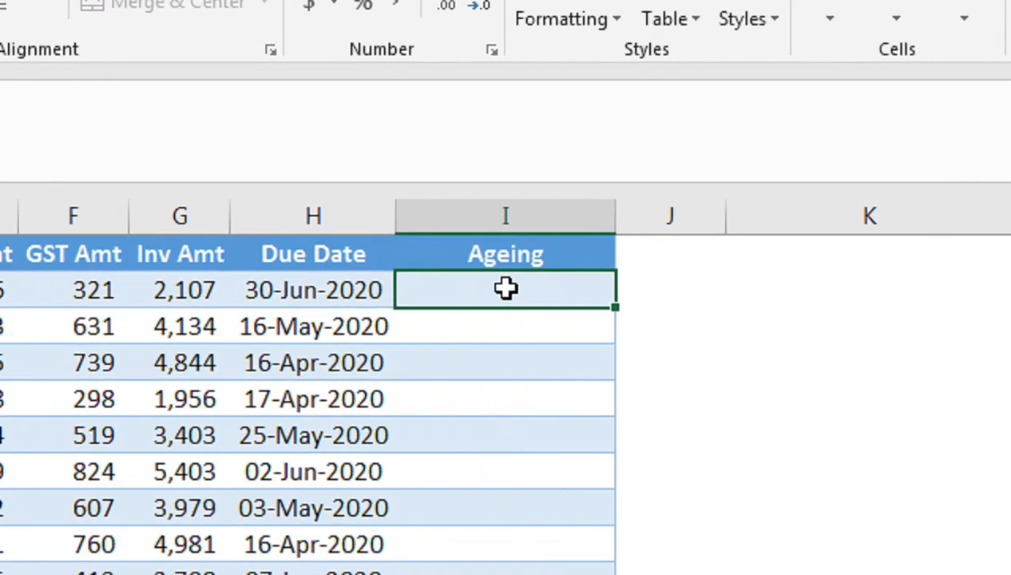
Begin the Ageing formula in cell I2 with =IF([@[Due Date]]-TODAY().
{"action": "type", "text": "=i"}
{"action": "key", "text": "Tab"}
{"action": "key", "text": "Left"}
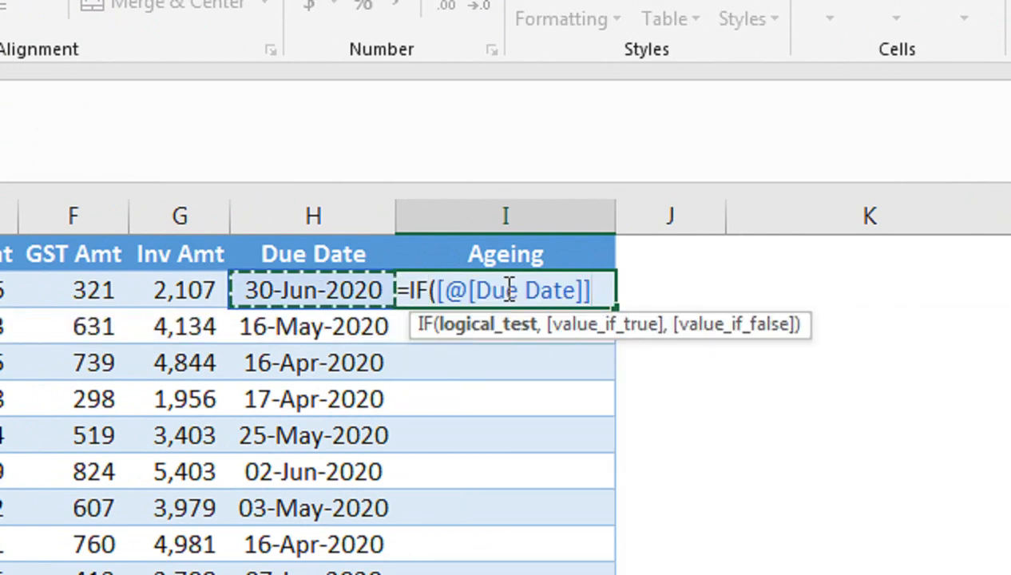
{"action": "type", "text": "-"}
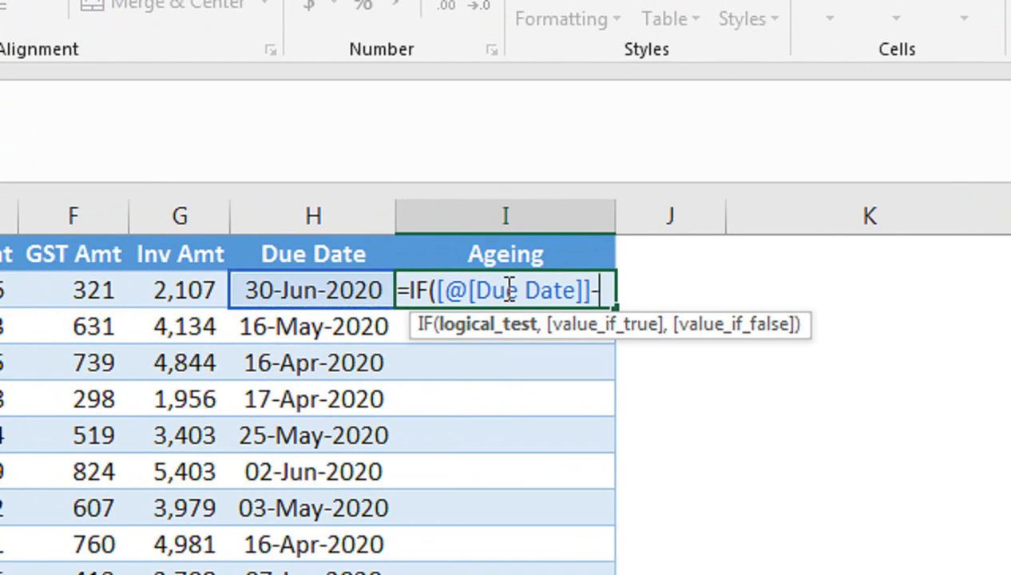
{"action": "type", "text": "today"}
{"action": "key", "text": "Tab"}
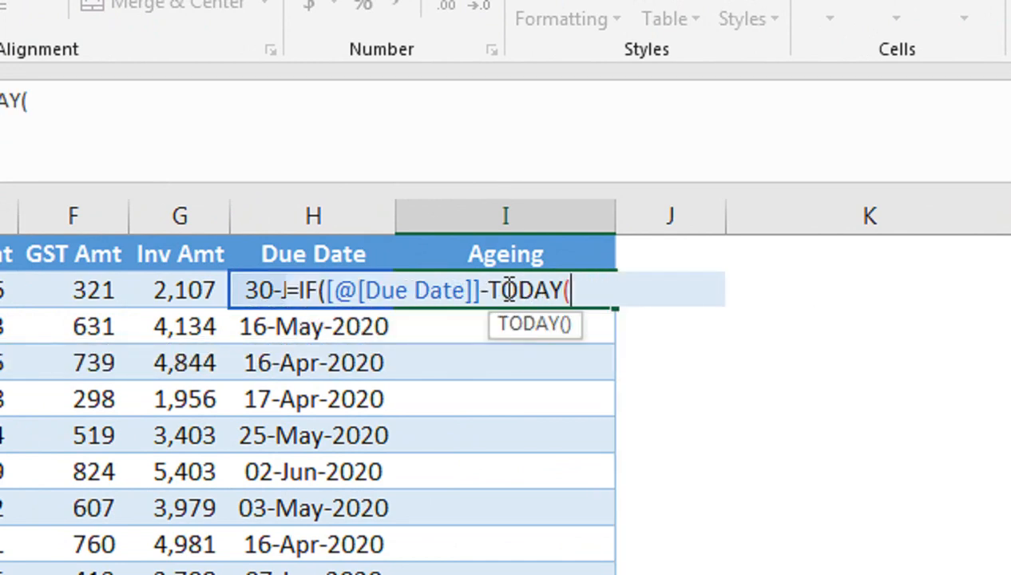
{"action": "type", "text": ")"}
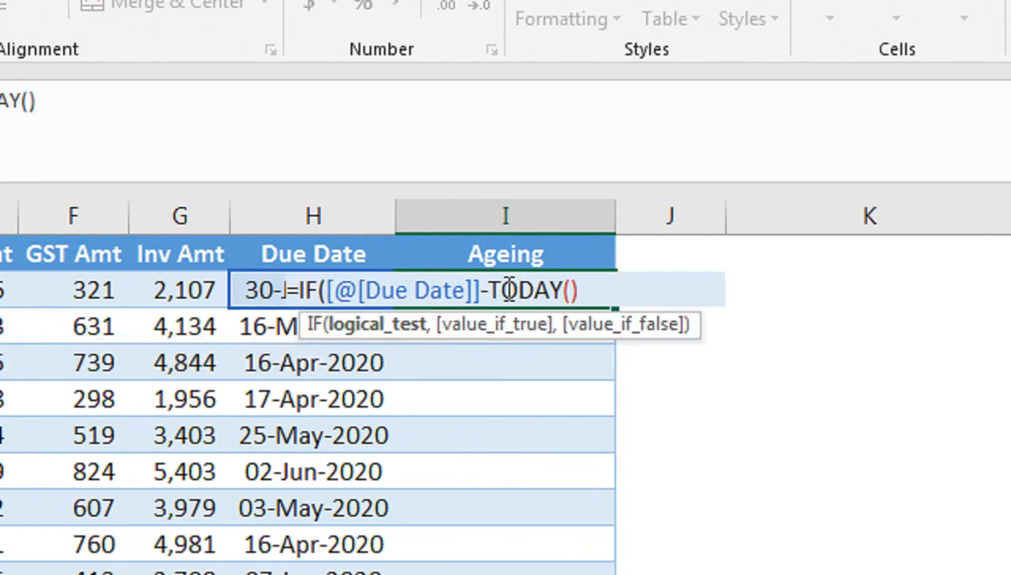
Extend the Ageing formula's logical test with >30 and return "Due on More Then 30 Days" when it is true.
{"action": "type", "text": ">30,\""}
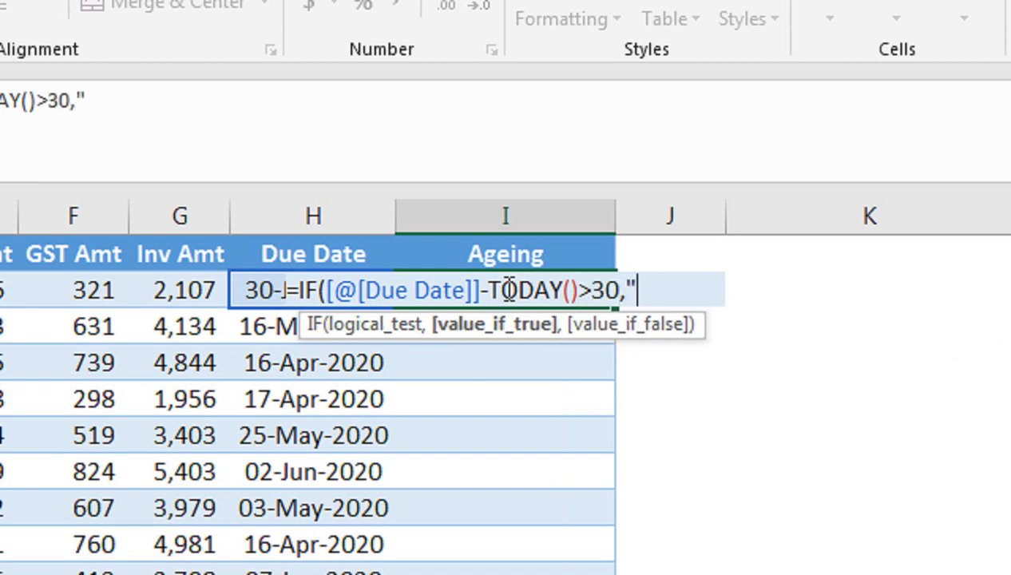
{"action": "type", "text": "DUe"}
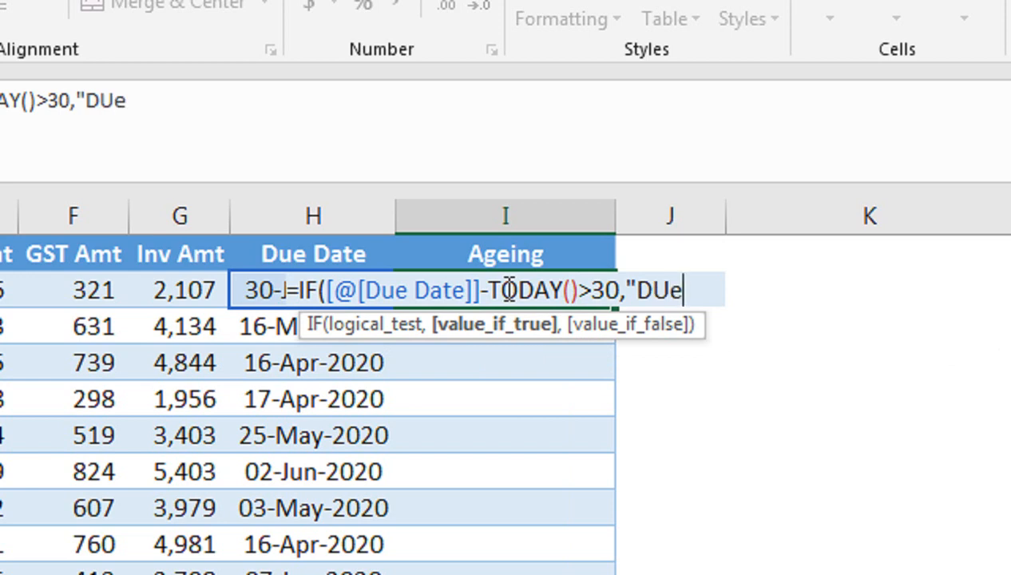
{"action": "key", "text": "BackSpace"}
{"action": "key", "text": "BackSpace"}
{"action": "type", "text": "ue onm"}
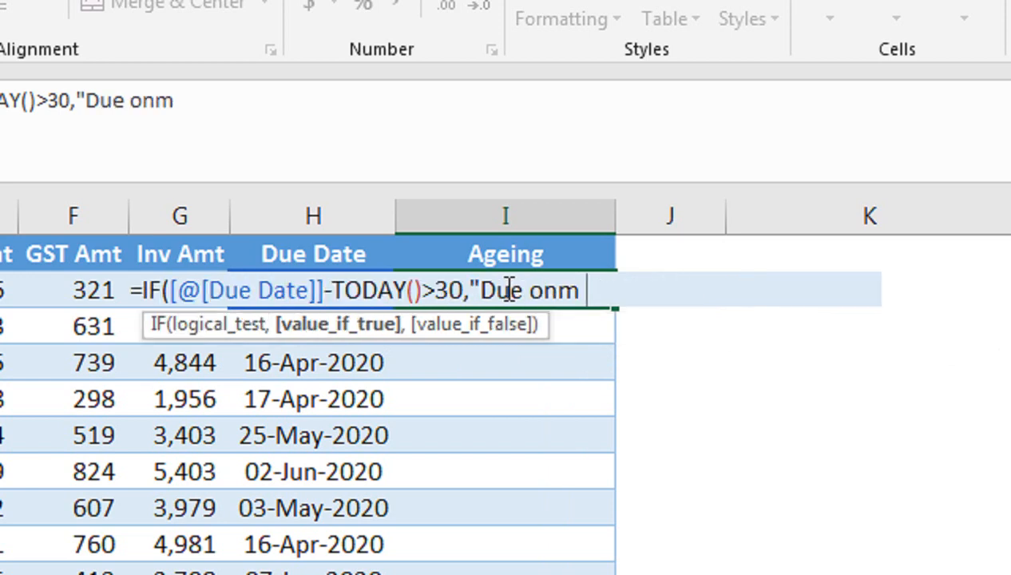
{"action": "key", "text": "BackSpace"}
{"action": "key", "text": "BackSpace"}
{"action": "type", "text": "More Then "}
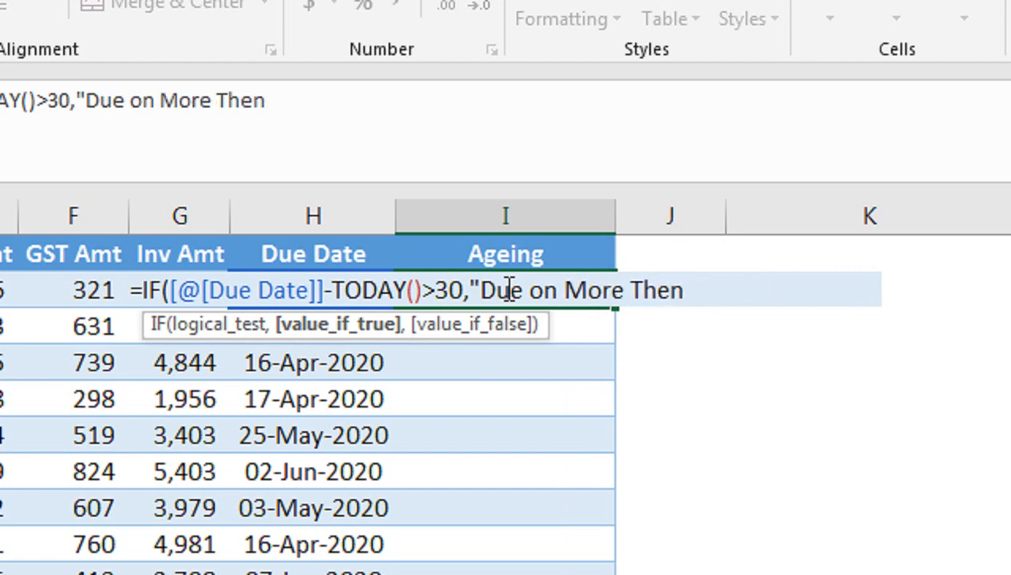
{"action": "type", "text": "30"}
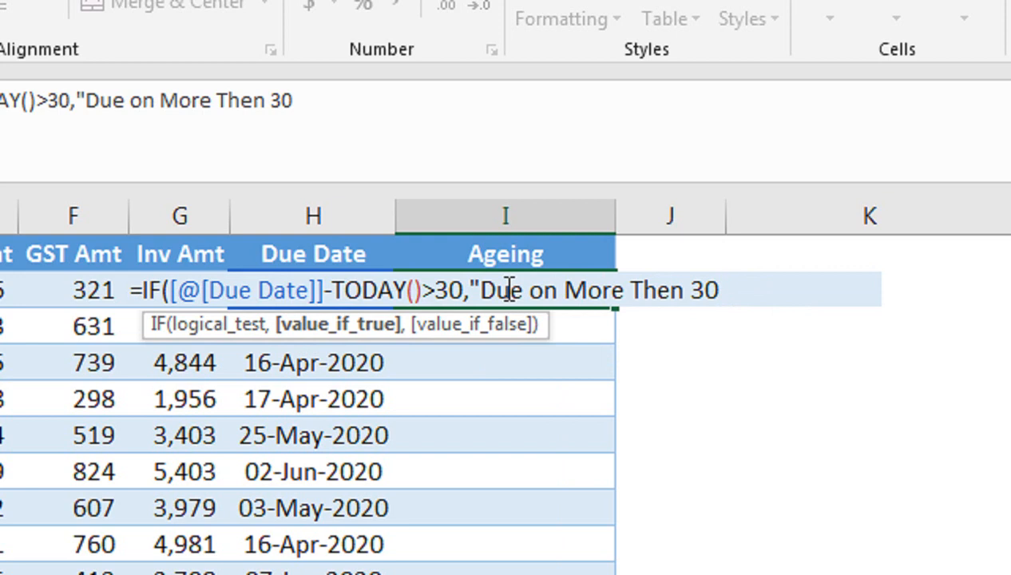
{"action": "type", "text": " Days\""}
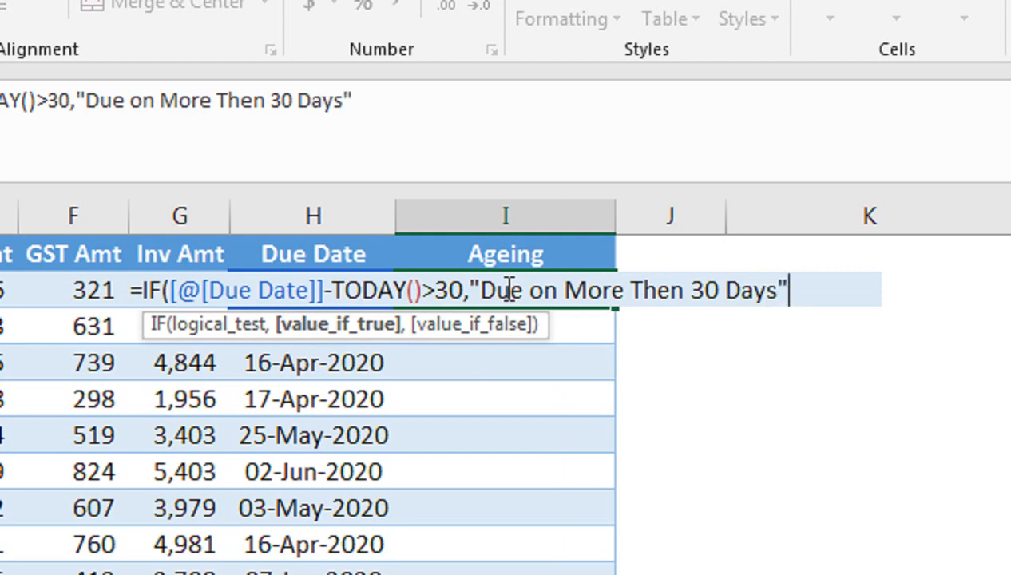
{"action": "key", "text": "Return"}
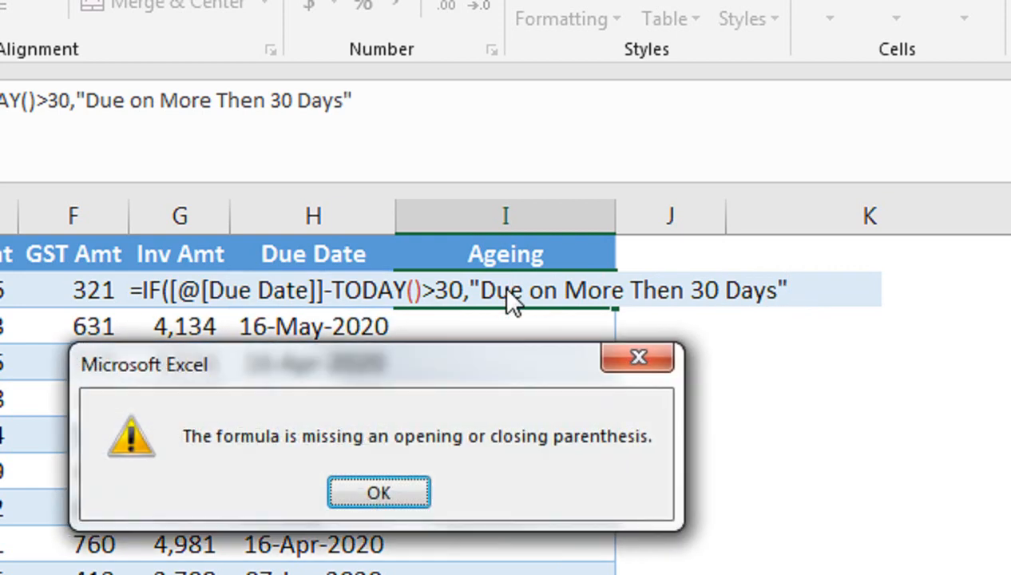
{"action": "key", "text": "Return"}
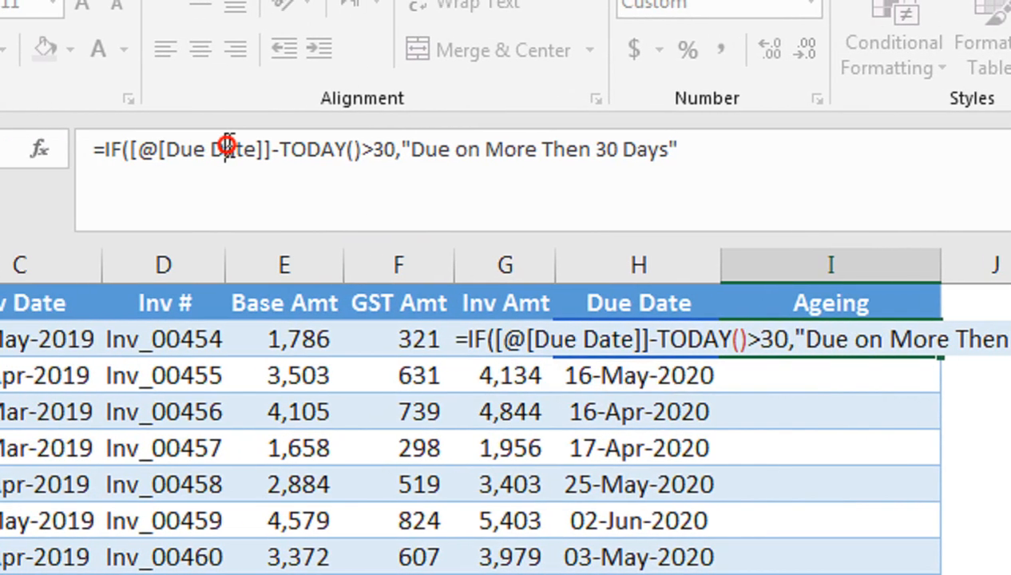
Copy the whole IF expression without its equals sign and append it after a comma as the Ageing formula's value_if_false.
{"action": "double_click", "coordinate": [32, 126]}
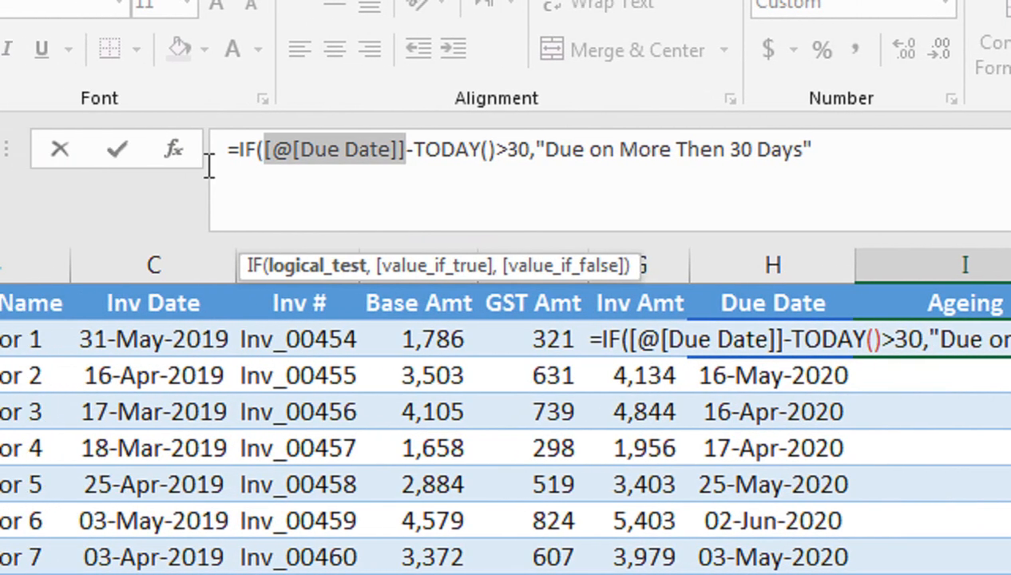
{"action": "left_click", "coordinate": [254, 147]}
{"action": "key", "text": "shift+Right"}
{"action": "key", "text": "shift+Right"}
{"action": "key", "text": "shift+Right"}
{"action": "key", "text": "shift+Right"}
{"action": "key", "text": "shift+Right"}
{"action": "key", "text": "shift+Right"}
{"action": "key", "text": "shift+Right"}
{"action": "key", "text": "shift+Right"}
{"action": "key", "text": "shift+Right"}
{"action": "key", "text": "shift+Right"}
{"action": "key", "text": "shift+Right"}
{"action": "key", "text": "shift+Right"}
{"action": "key", "text": "shift+Right"}
{"action": "key", "text": "shift+Right"}
{"action": "key", "text": "shift+Right"}
{"action": "key", "text": "shift+Right"}
{"action": "key", "text": "shift+Right"}
{"action": "key", "text": "shift+Right"}
{"action": "key", "text": "shift+Right"}
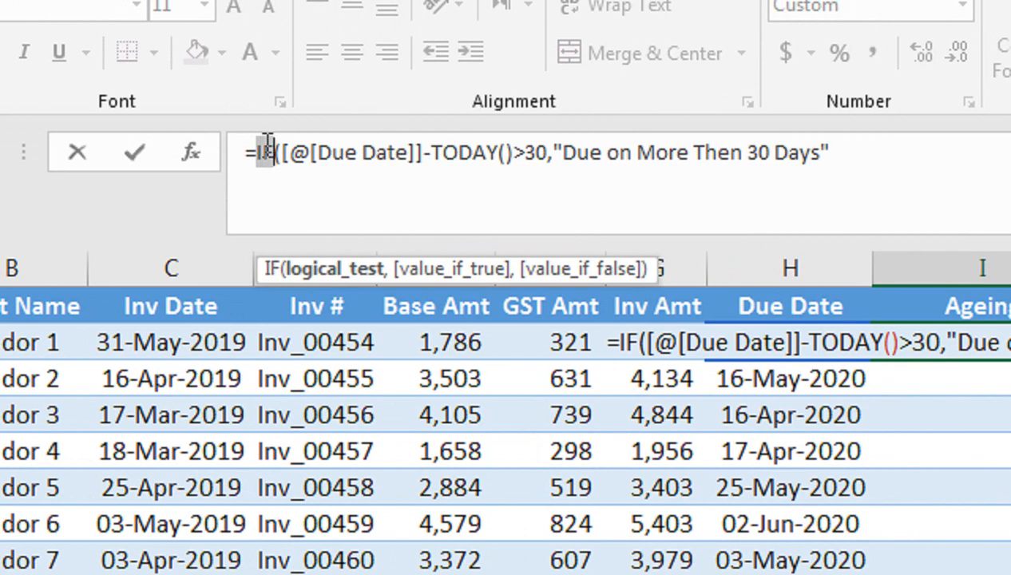
{"action": "key", "text": "shift+Right"}
{"action": "key", "text": "shift+Right"}
{"action": "key", "text": "shift+Right"}
{"action": "key", "text": "shift+Right"}
{"action": "key", "text": "shift+Right"}
{"action": "key", "text": "shift+Right"}
{"action": "key", "text": "shift+Right"}
{"action": "key", "text": "shift+Right"}
{"action": "key", "text": "shift+Right"}
{"action": "key", "text": "shift+Right"}
{"action": "key", "text": "shift+Right"}
{"action": "key", "text": "shift+Right"}
{"action": "key", "text": "shift+Right"}
{"action": "key", "text": "shift+Right"}
{"action": "key", "text": "shift+Right"}
{"action": "key", "text": "shift+Right"}
{"action": "key", "text": "shift+Right"}
{"action": "key", "text": "shift+Right"}
{"action": "key", "text": "shift+Right"}
{"action": "key", "text": "shift+Right"}
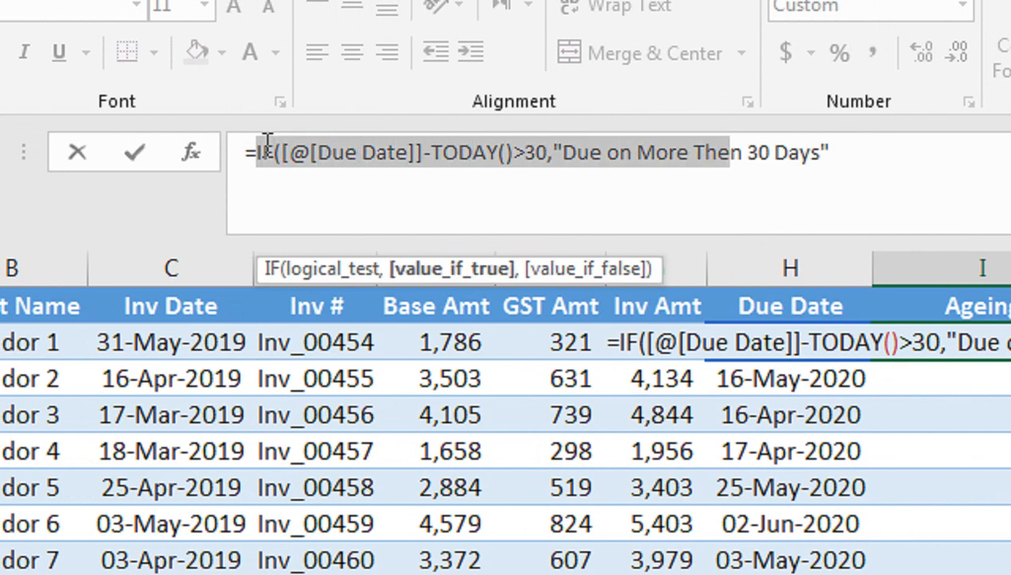
{"action": "key", "text": "shift+Right"}
{"action": "key", "text": "shift+Right"}
{"action": "key", "text": "shift+Right"}
{"action": "key", "text": "shift+Right"}
{"action": "key", "text": "shift+Right"}
{"action": "key", "text": "shift+Right"}
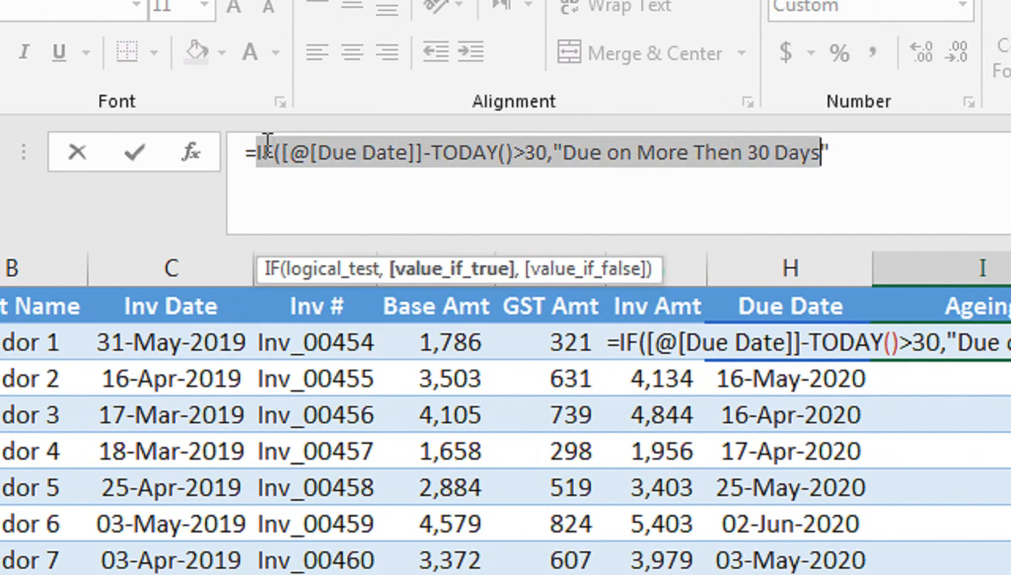
{"action": "key", "text": "shift+Right"}
{"action": "key", "text": "ctrl+c"}
{"action": "left_click", "coordinate": [839, 153]}
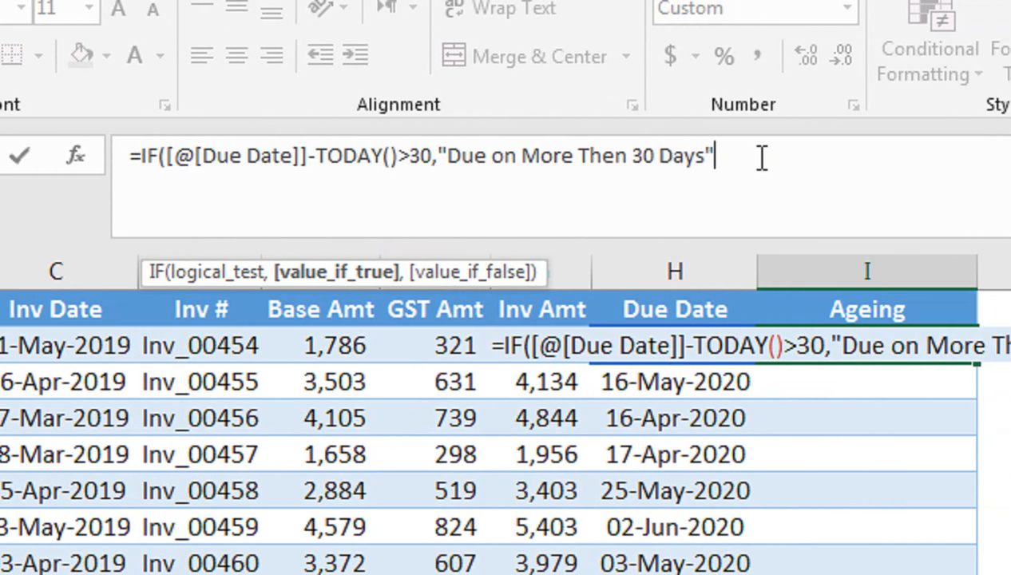
{"action": "type", "text": ","}
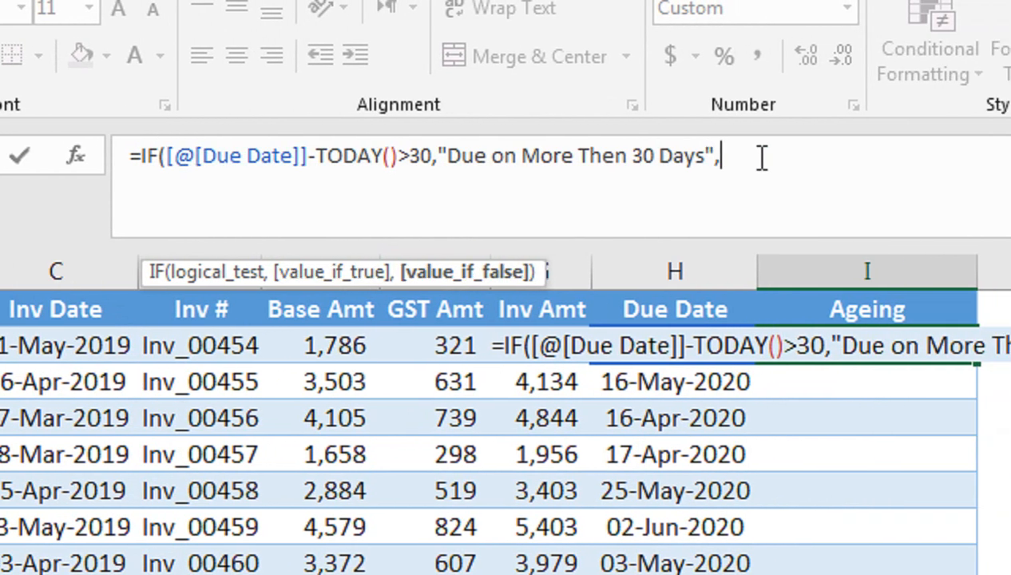
{"action": "key", "text": "ctrl+v"}
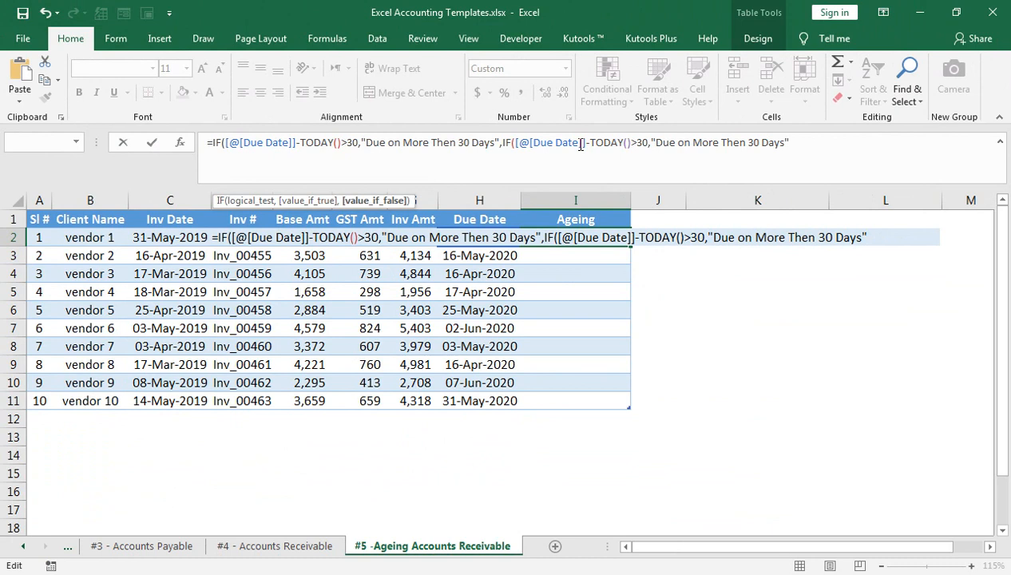
Paste six more copies of the IF expression at the end of the Ageing formula.
{"action": "key", "text": "ctrl+v"}
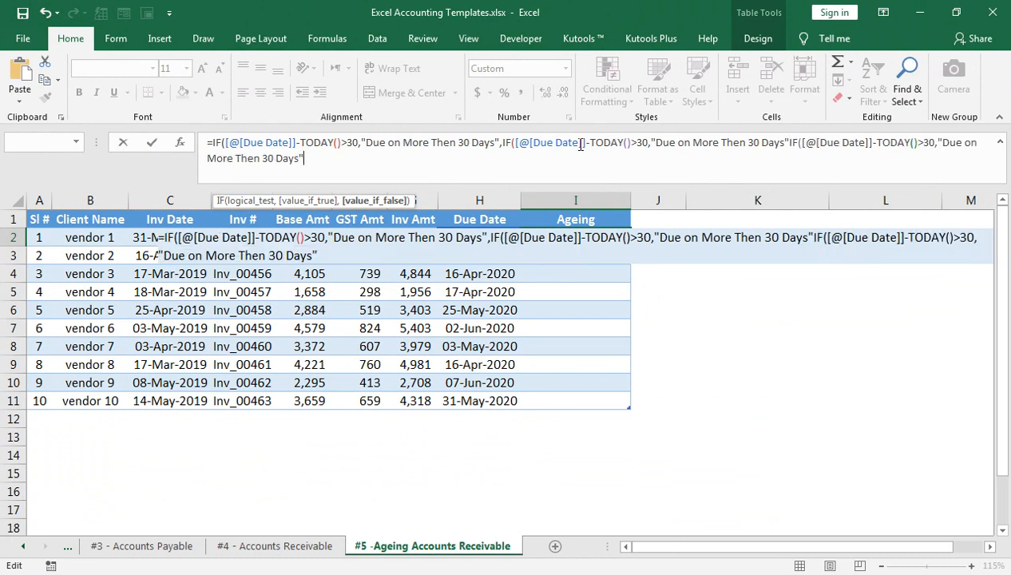
{"action": "key", "text": "ctrl+v"}
{"action": "key", "text": "ctrl+v"}
{"action": "key", "text": "ctrl+v"}
{"action": "key", "text": "ctrl+v"}
{"action": "key", "text": "ctrl+v"}
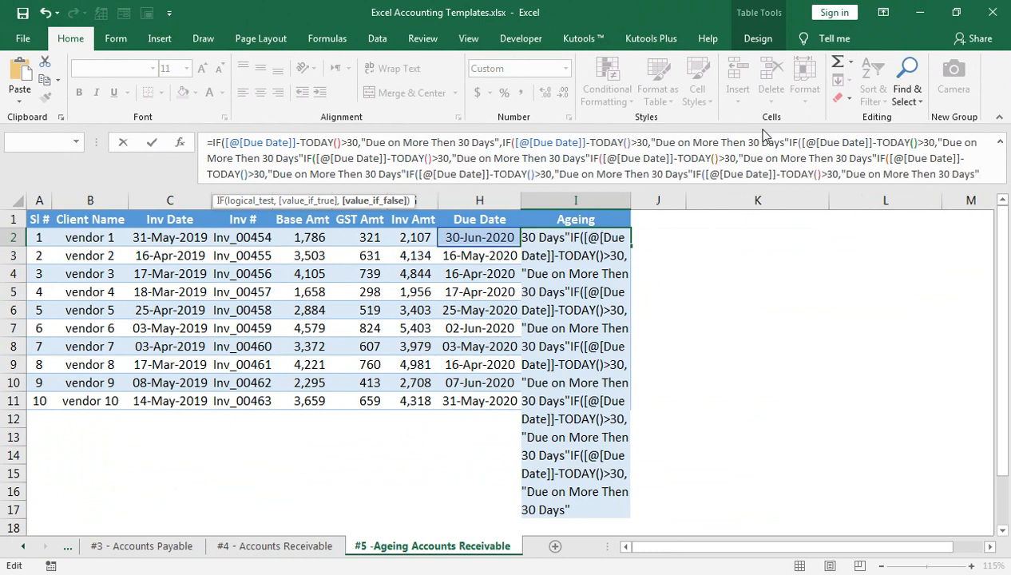
Set the day threshold in the second IF clause of the Ageing formula to 25.
{"action": "double_click", "coordinate": [648, 141]}
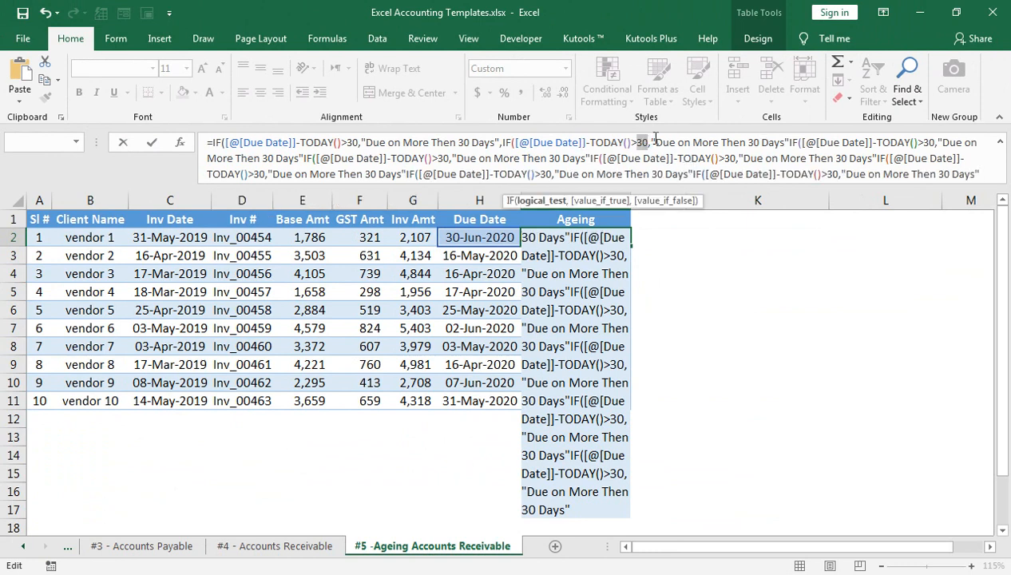
{"action": "key", "text": "Left"}
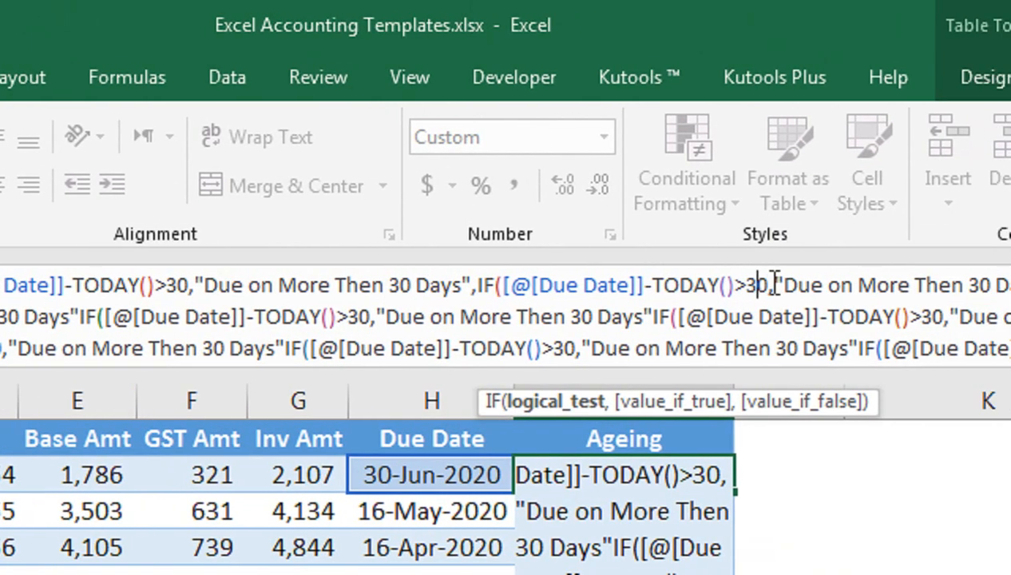
{"action": "key", "text": "BackSpace"}
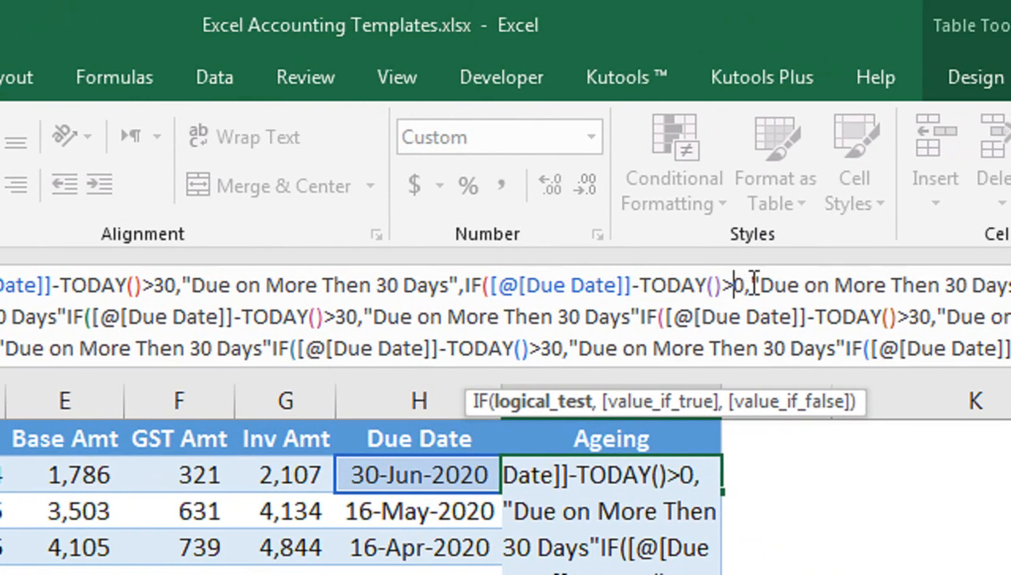
{"action": "key", "text": "Delete"}
{"action": "type", "text": "25"}
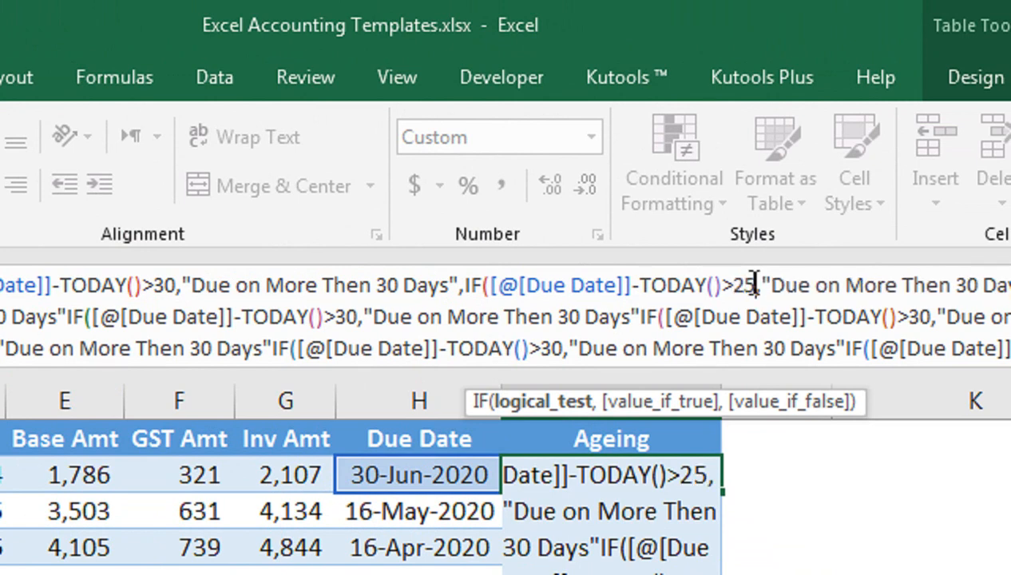
Replace the result text of the second IF clause with "Due on 25 to 3o days".
{"action": "left_click", "coordinate": [759, 283]}
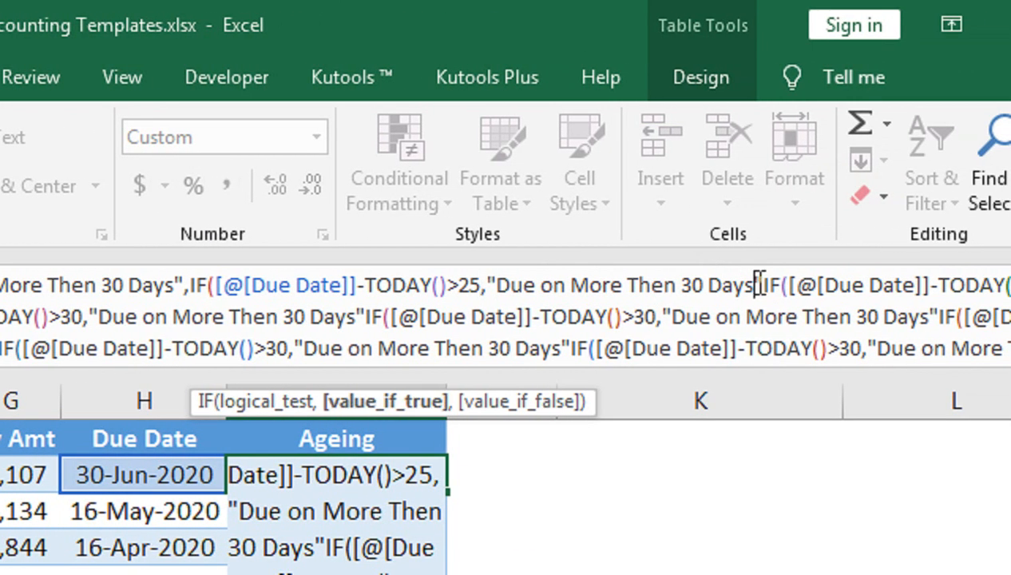
{"action": "key", "text": "BackSpace"}
{"action": "key", "text": "BackSpace"}
{"action": "key", "text": "BackSpace"}
{"action": "key", "text": "BackSpace"}
{"action": "key", "text": "BackSpace"}
{"action": "key", "text": "BackSpace"}
{"action": "key", "text": "BackSpace"}
{"action": "key", "text": "BackSpace"}
{"action": "key", "text": "BackSpace"}
{"action": "key", "text": "BackSpace"}
{"action": "key", "text": "BackSpace"}
{"action": "key", "text": "BackSpace"}
{"action": "key", "text": "BackSpace"}
{"action": "key", "text": "BackSpace"}
{"action": "key", "text": "BackSpace"}
{"action": "key", "text": "BackSpace"}
{"action": "key", "text": "BackSpace"}
{"action": "key", "text": "BackSpace"}
{"action": "key", "text": "BackSpace"}
{"action": "key", "text": "BackSpace"}
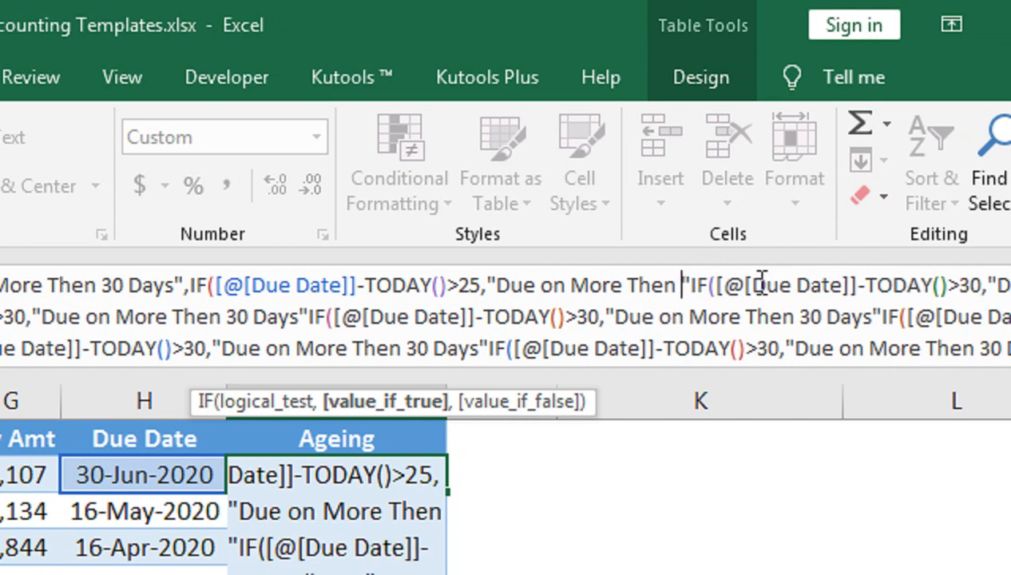
{"action": "key", "text": "BackSpace"}
{"action": "key", "text": "BackSpace"}
{"action": "key", "text": "BackSpace"}
{"action": "key", "text": "BackSpace"}
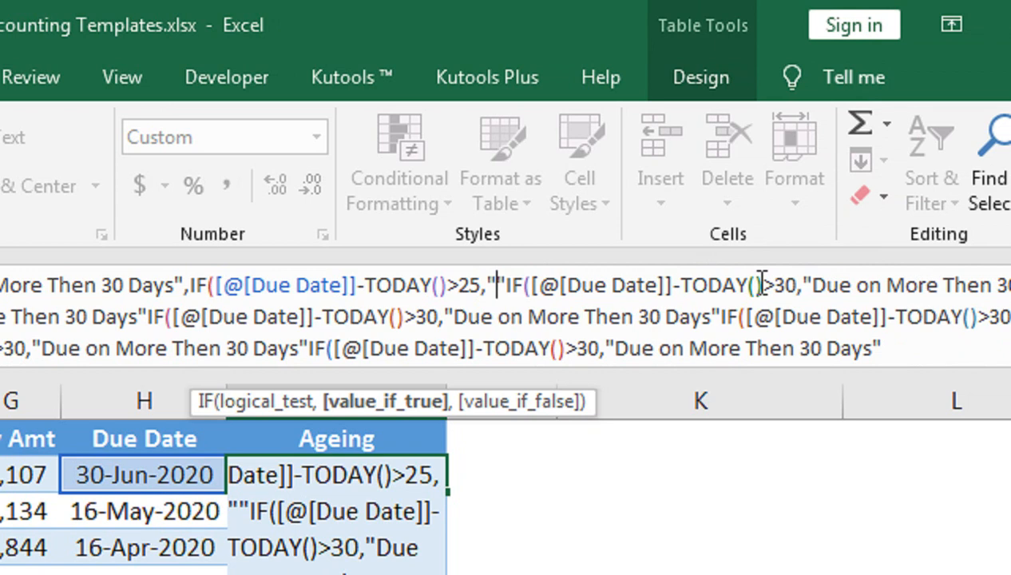
{"action": "type", "text": "Due"}
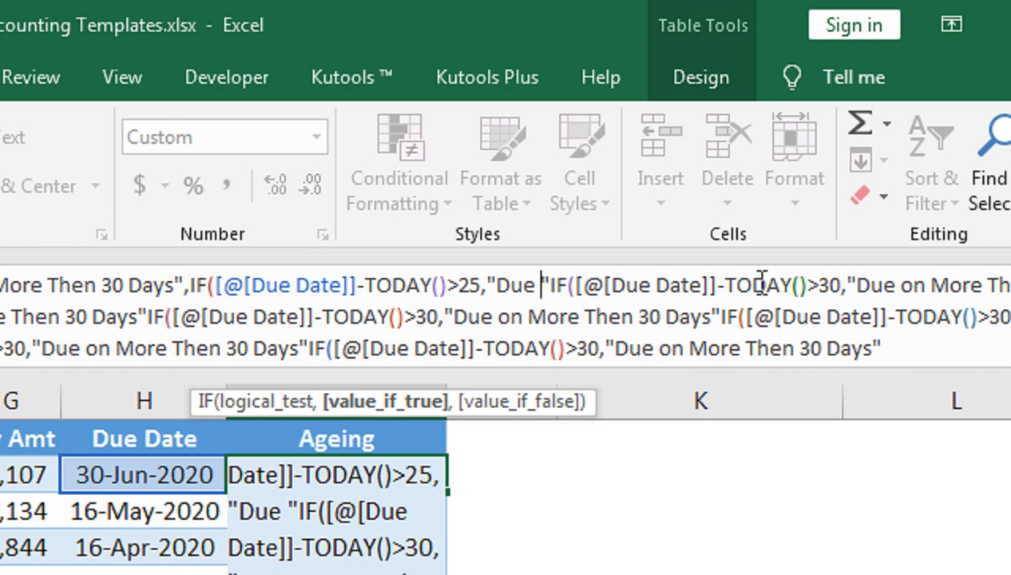
{"action": "type", "text": " on"}
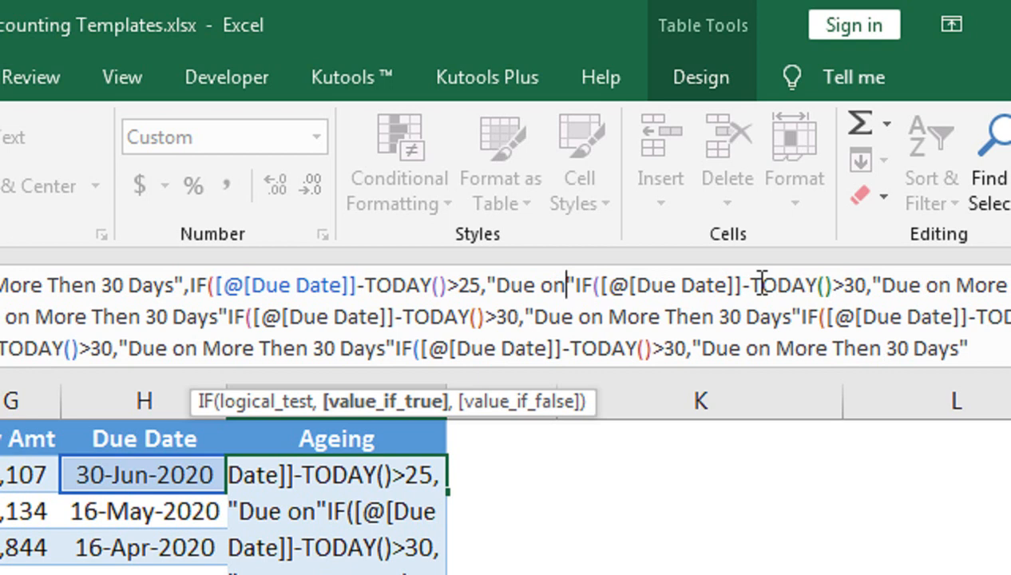
{"action": "key", "text": "BackSpace"}
{"action": "key", "text": "BackSpace"}
{"action": "type", "text": "in "}
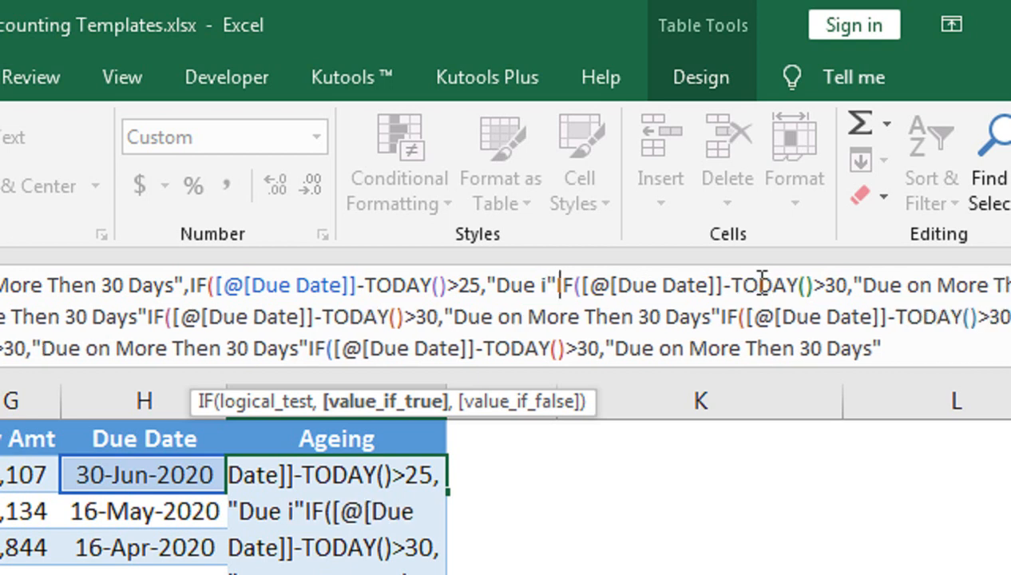
{"action": "type", "text": "25 o"}
{"action": "key", "text": "BackSpace"}
{"action": "type", "text": "to "}
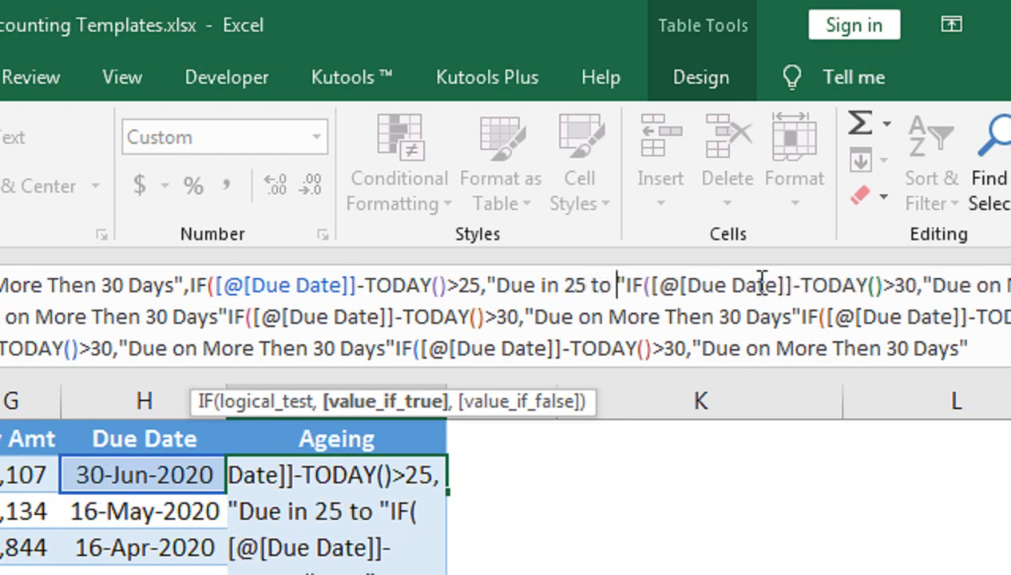
{"action": "type", "text": "3o days"}
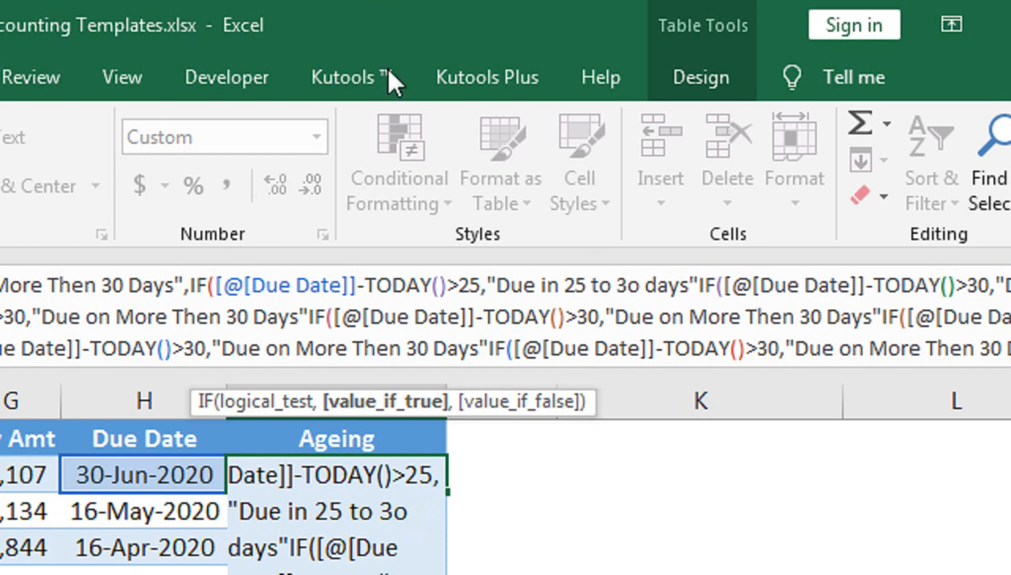
{"action": "left_click", "coordinate": [546, 286]}
{"action": "key", "text": "BackSpace"}
{"action": "type", "text": "o"}
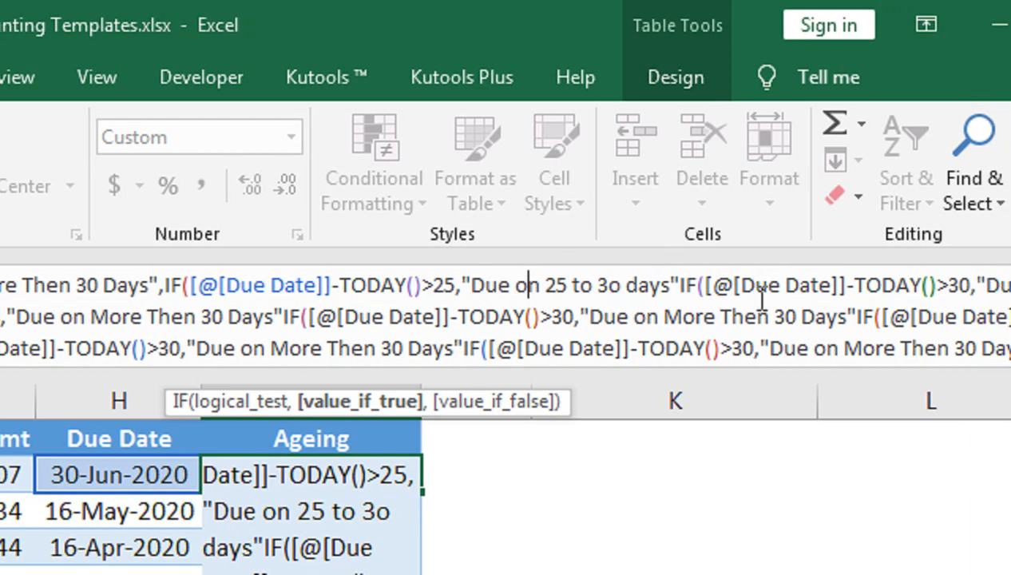
Set the day threshold in the third IF clause of the Ageing formula to 20.
{"action": "left_click", "coordinate": [973, 288]}
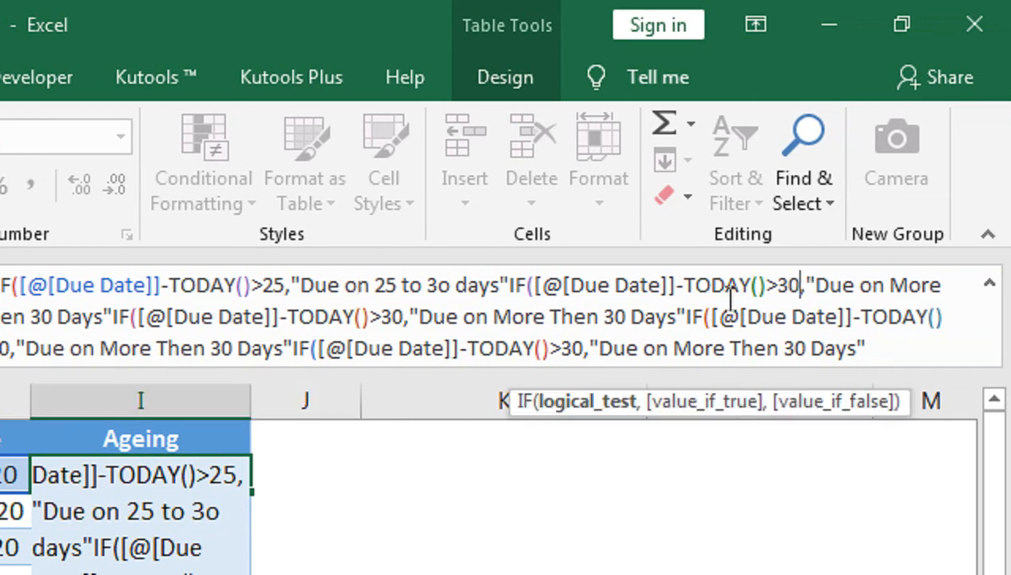
{"action": "key", "text": "BackSpace"}
{"action": "key", "text": "BackSpace"}
{"action": "type", "text": "20"}
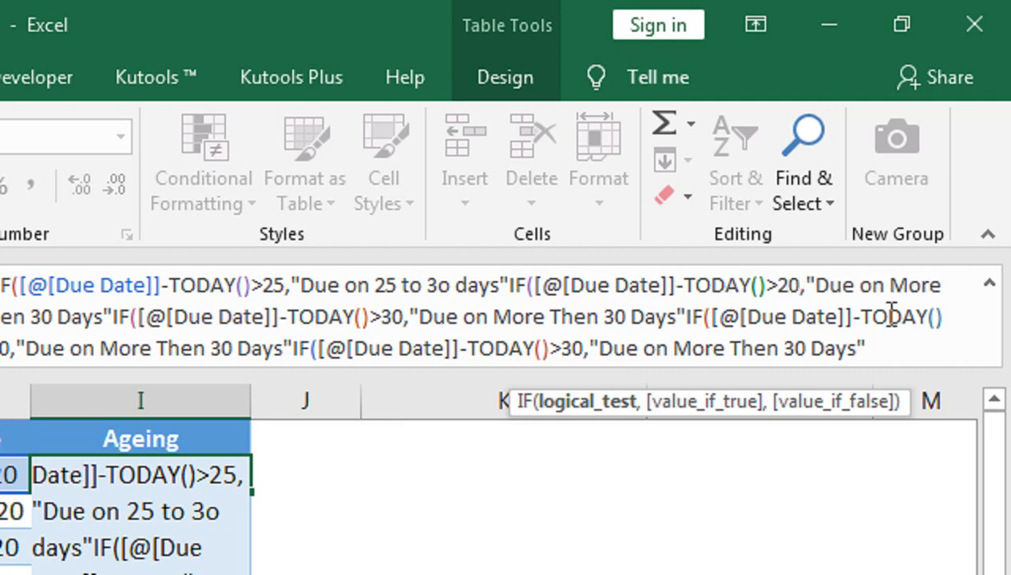
Copy the label text "Due on 25 to 3o days", without its quotation marks, from the second IF clause of the Ageing formula.
{"action": "left_click", "coordinate": [502, 286]}
{"action": "key", "text": "shift+Left"}
{"action": "key", "text": "shift+Left"}
{"action": "key", "text": "shift+Left"}
{"action": "key", "text": "shift+Left"}
{"action": "key", "text": "shift+Left"}
{"action": "key", "text": "shift+Left"}
{"action": "key", "text": "shift+Left"}
{"action": "key", "text": "shift+Left"}
{"action": "key", "text": "shift+Left"}
{"action": "key", "text": "shift+Left"}
{"action": "key", "text": "shift+Left"}
{"action": "key", "text": "shift+Left"}
{"action": "key", "text": "shift+Left"}
{"action": "key", "text": "shift+Left"}
{"action": "key", "text": "shift+Left"}
{"action": "key", "text": "shift+Left"}
{"action": "key", "text": "shift+Left"}
{"action": "key", "text": "shift+Left"}
{"action": "key", "text": "shift+Left"}
{"action": "key", "text": "shift+Left"}
{"action": "key", "text": "ctrl+c"}
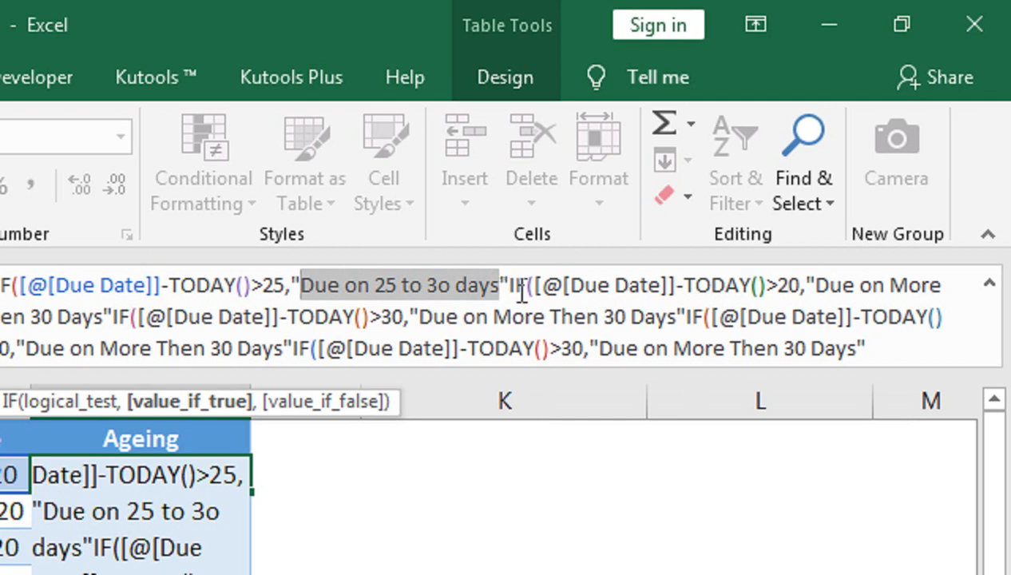
Replace the result text inside the quotation marks of the third IF clause with the copied "Due on 25 to 3o days" label.
{"action": "left_click", "coordinate": [815, 285]}
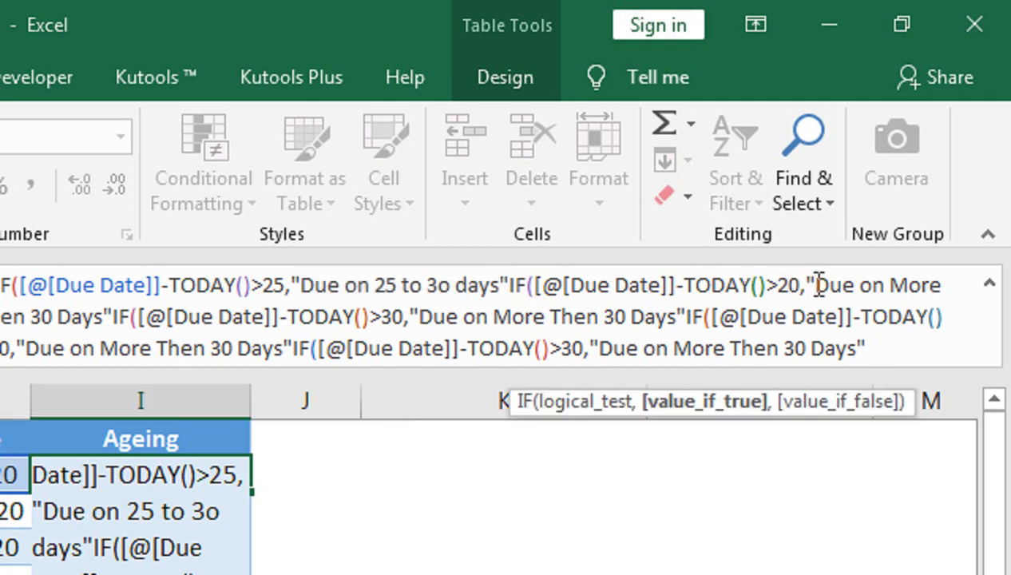
{"action": "key", "text": "shift+Down"}
{"action": "key", "text": "shift+Left"}
{"action": "key", "text": "shift+Left"}
{"action": "key", "text": "shift+Left"}
{"action": "key", "text": "shift+Left"}
{"action": "key", "text": "shift+Left"}
{"action": "key", "text": "shift+Left"}
{"action": "key", "text": "shift+Left"}
{"action": "key", "text": "shift+Left"}
{"action": "key", "text": "shift+Left"}
{"action": "key", "text": "shift+Left"}
{"action": "key", "text": "shift+Left"}
{"action": "key", "text": "shift+Left"}
{"action": "key", "text": "shift+Left"}
{"action": "key", "text": "shift+Left"}
{"action": "key", "text": "shift+Left"}
{"action": "key", "text": "shift+Left"}
{"action": "key", "text": "shift+Left"}
{"action": "key", "text": "shift+Left"}
{"action": "key", "text": "shift+Left"}
{"action": "key", "text": "shift+Left"}
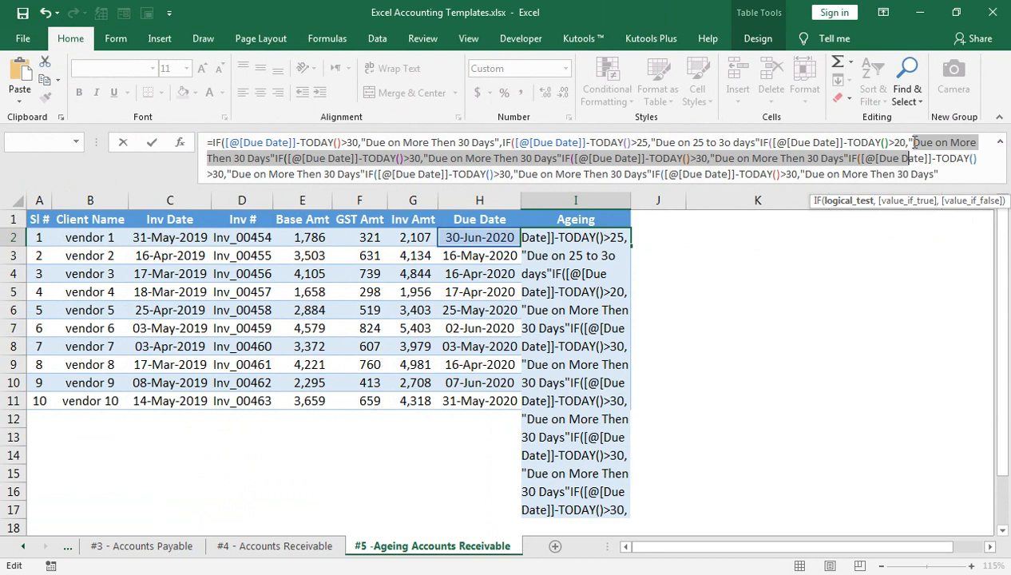
{"action": "key", "text": "shift+Left"}
{"action": "key", "text": "shift+Left"}
{"action": "key", "text": "shift+Left"}
{"action": "key", "text": "shift+Left"}
{"action": "key", "text": "shift+Left"}
{"action": "key", "text": "shift+Left"}
{"action": "key", "text": "shift+Left"}
{"action": "key", "text": "shift+Left"}
{"action": "key", "text": "shift+Left"}
{"action": "key", "text": "shift+Left"}
{"action": "key", "text": "shift+Left"}
{"action": "key", "text": "shift+Left"}
{"action": "key", "text": "shift+Left"}
{"action": "key", "text": "shift+Left"}
{"action": "key", "text": "shift+Left"}
{"action": "key", "text": "shift+Left"}
{"action": "key", "text": "shift+Left"}
{"action": "key", "text": "shift+Left"}
{"action": "key", "text": "shift+Left"}
{"action": "key", "text": "shift+Left"}
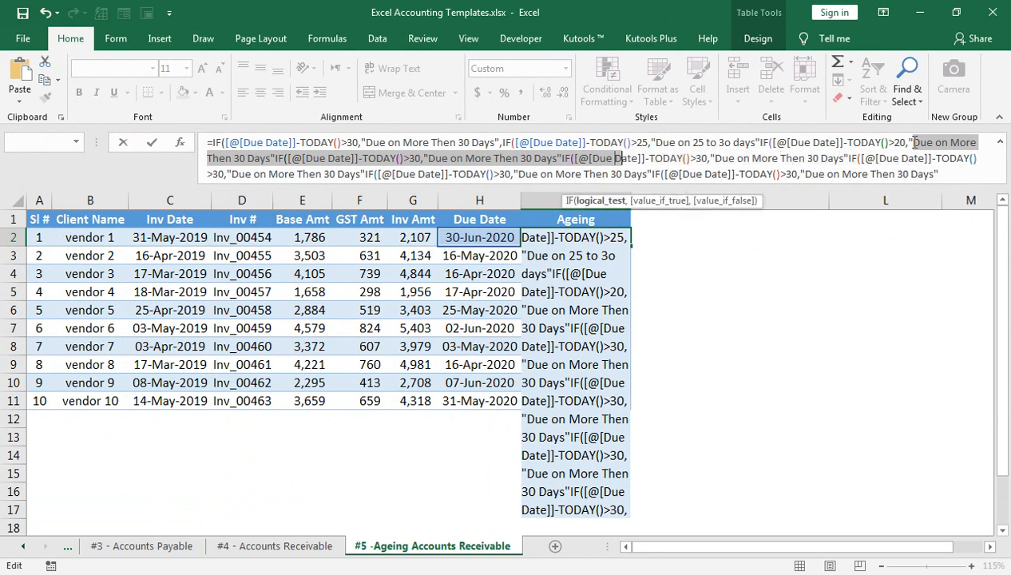
{"action": "key", "text": "shift+Left"}
{"action": "key", "text": "shift+Left"}
{"action": "key", "text": "shift+Left"}
{"action": "key", "text": "shift+Left"}
{"action": "key", "text": "shift+Left"}
{"action": "key", "text": "shift+Left"}
{"action": "key", "text": "shift+Left"}
{"action": "key", "text": "shift+Left"}
{"action": "key", "text": "shift+Left"}
{"action": "key", "text": "shift+Left"}
{"action": "key", "text": "shift+Left"}
{"action": "key", "text": "shift+Left"}
{"action": "key", "text": "shift+Left"}
{"action": "key", "text": "shift+Left"}
{"action": "key", "text": "shift+Left"}
{"action": "key", "text": "shift+Left"}
{"action": "key", "text": "shift+Left"}
{"action": "key", "text": "shift+Left"}
{"action": "key", "text": "shift+Left"}
{"action": "key", "text": "shift+Left"}
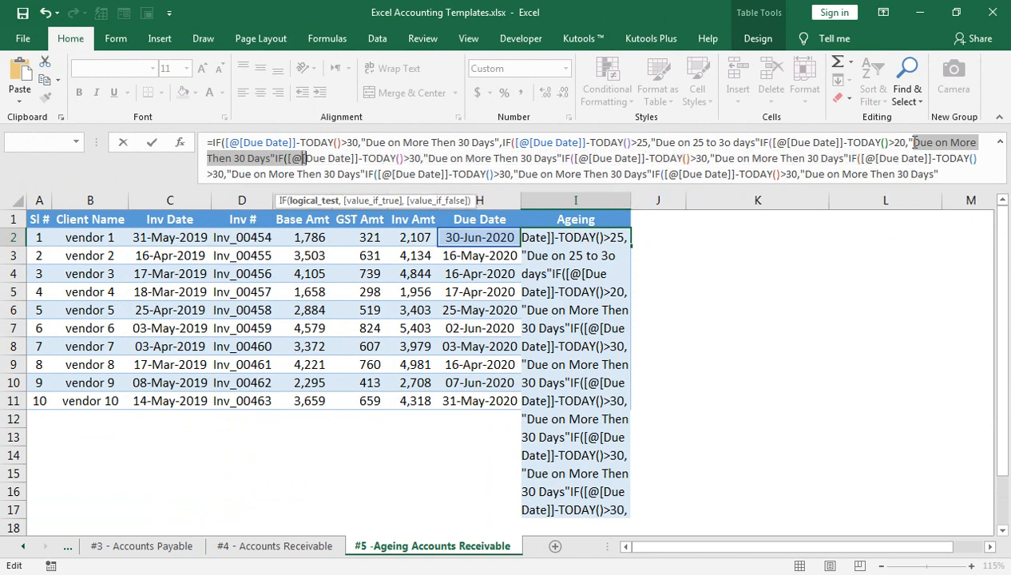
{"action": "key", "text": "ctrl+v"}
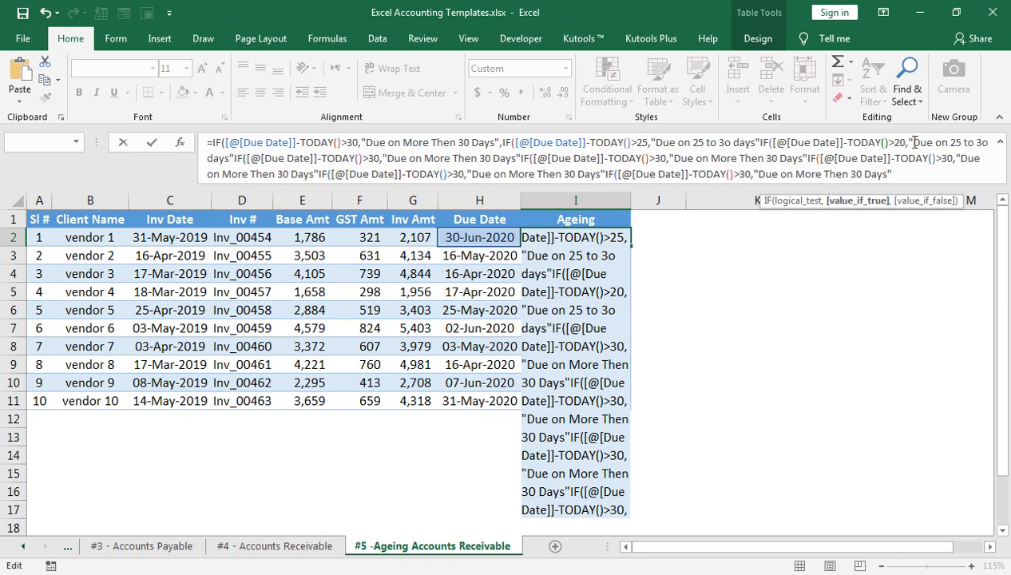
Change the day range in the third IF clause's label so it reads "Due on 20 to 25 days".
{"action": "left_click", "coordinate": [957, 142]}
{"action": "key", "text": "BackSpace"}
{"action": "type", "text": "20"}
{"action": "key", "text": "Delete"}
{"action": "key", "text": "BackSpace"}
{"action": "type", "text": "25"}
Set the day threshold in the fourth IF clause of the Ageing formula to 15.
{"action": "left_click", "coordinate": [382, 158]}
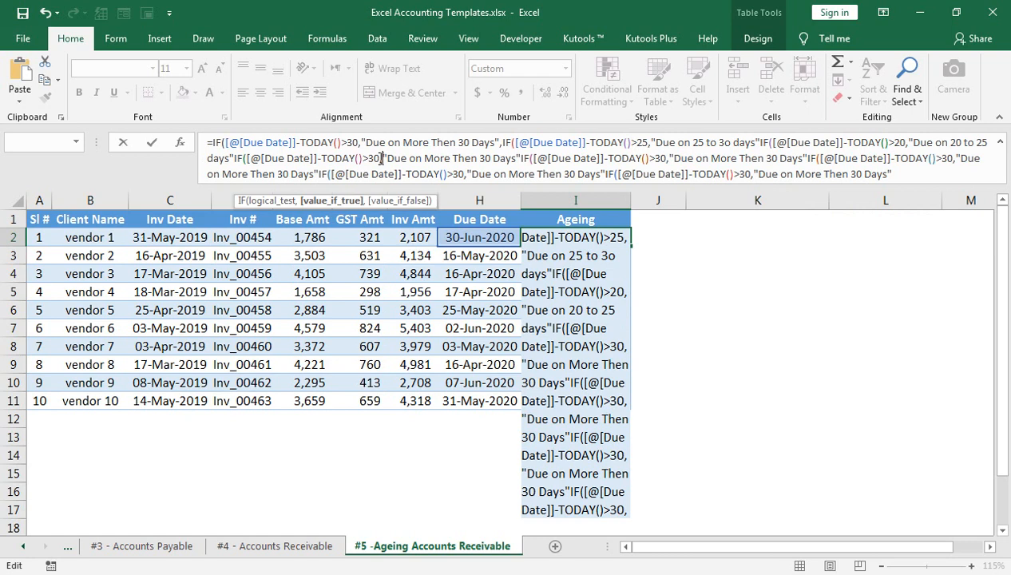
{"action": "key", "text": "BackSpace"}
{"action": "key", "text": "BackSpace"}
{"action": "type", "text": "15,"}
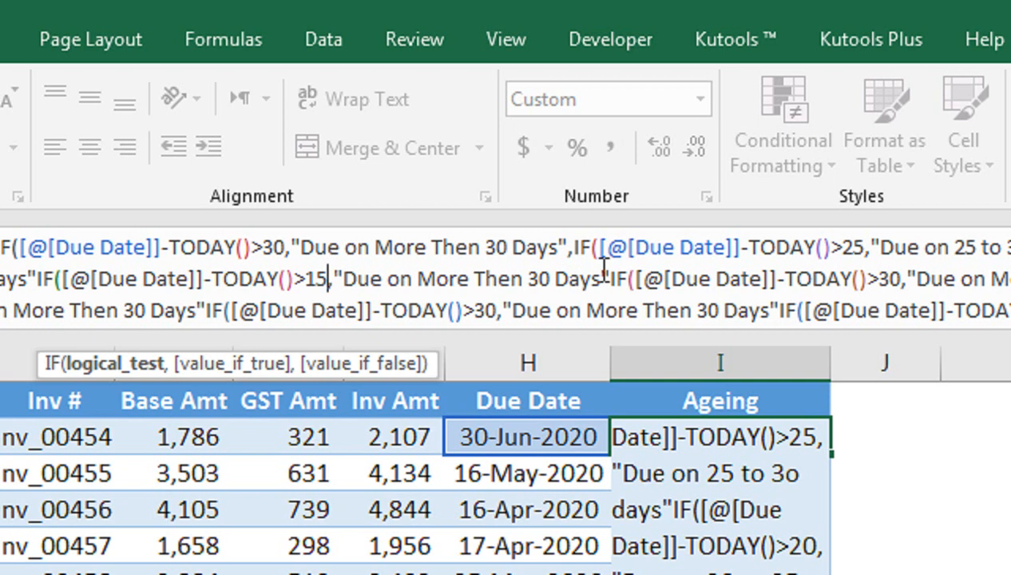
Replace the result text of the fourth IF clause with the copied "Due on 25 to 3o days" label.
{"action": "left_click", "coordinate": [605, 277]}
{"action": "key", "text": "shift+Left"}
{"action": "key", "text": "shift+Left"}
{"action": "key", "text": "shift+Left"}
{"action": "key", "text": "shift+Left"}
{"action": "key", "text": "shift+Left"}
{"action": "key", "text": "shift+Left"}
{"action": "key", "text": "shift+Left"}
{"action": "key", "text": "shift+Left"}
{"action": "key", "text": "shift+Left"}
{"action": "key", "text": "shift+Left"}
{"action": "key", "text": "shift+Left"}
{"action": "key", "text": "shift+Left"}
{"action": "key", "text": "shift+Left"}
{"action": "key", "text": "shift+Left"}
{"action": "key", "text": "shift+Left"}
{"action": "key", "text": "shift+Left"}
{"action": "key", "text": "shift+Left"}
{"action": "key", "text": "shift+Left"}
{"action": "key", "text": "shift+Left"}
{"action": "key", "text": "shift+Left"}
{"action": "key", "text": "shift+Left"}
{"action": "key", "text": "ctrl+v"}
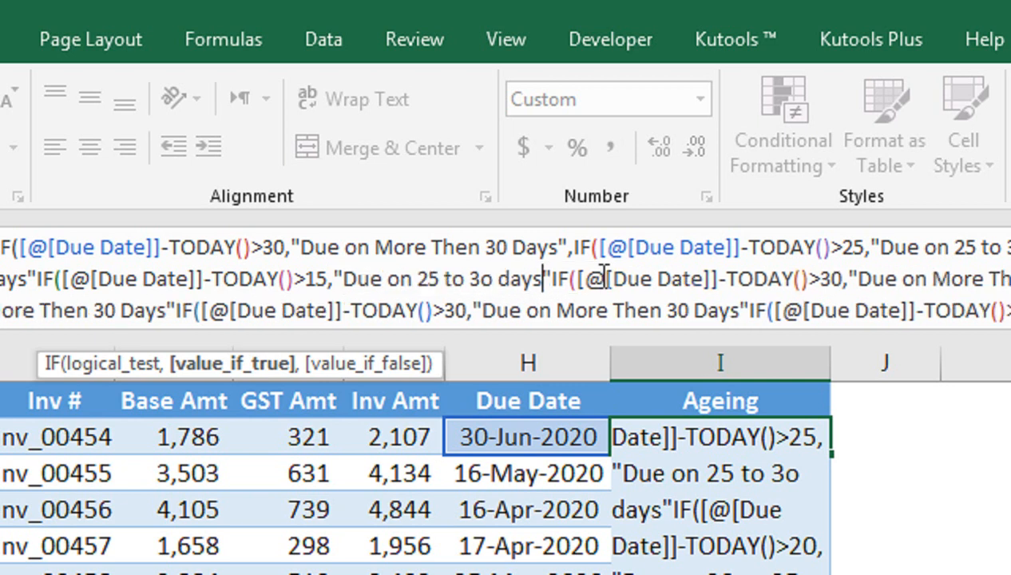
Change the day range in the fourth IF clause's label so it reads "Due on 15 to 2o days".
{"action": "left_click", "coordinate": [438, 279]}
{"action": "key", "text": "BackSpace"}
{"action": "key", "text": "BackSpace"}
{"action": "type", "text": "15"}
{"action": "left_click", "coordinate": [480, 280]}
{"action": "key", "text": "BackSpace"}
{"action": "type", "text": "2"}
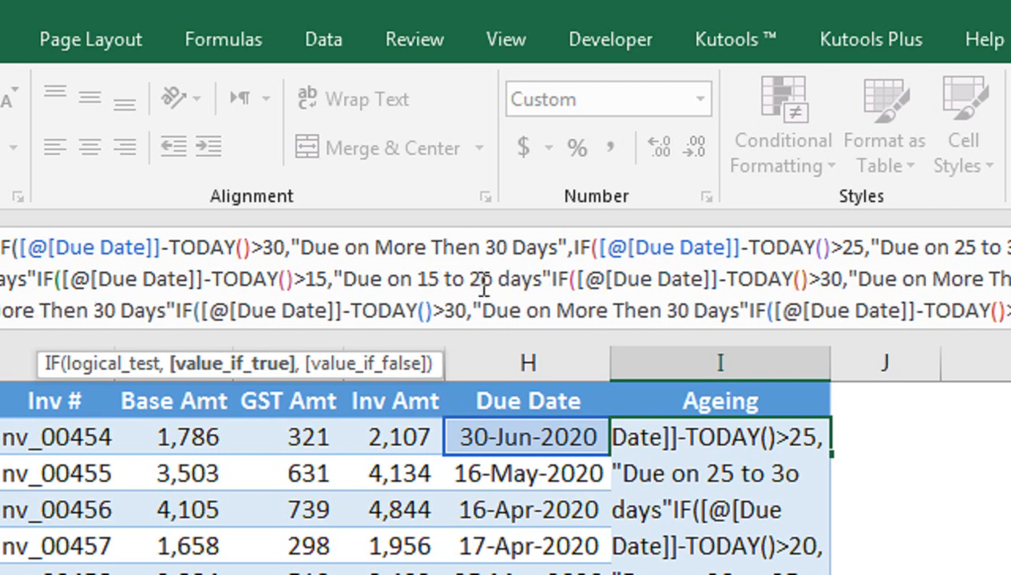
Set the day threshold in the fifth IF clause of the Ageing formula to 10.
{"action": "left_click", "coordinate": [761, 276]}
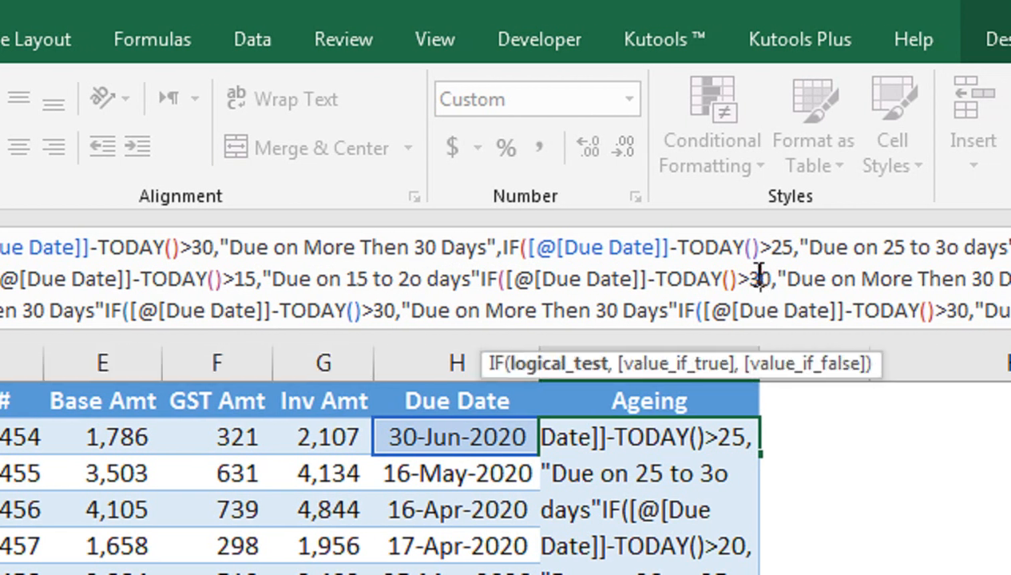
{"action": "key", "text": "BackSpace"}
{"action": "type", "text": "1"}
Replace the result text of the fifth IF clause with the copied "Due on 25 to 3o days" label.
{"action": "left_click", "coordinate": [770, 280]}
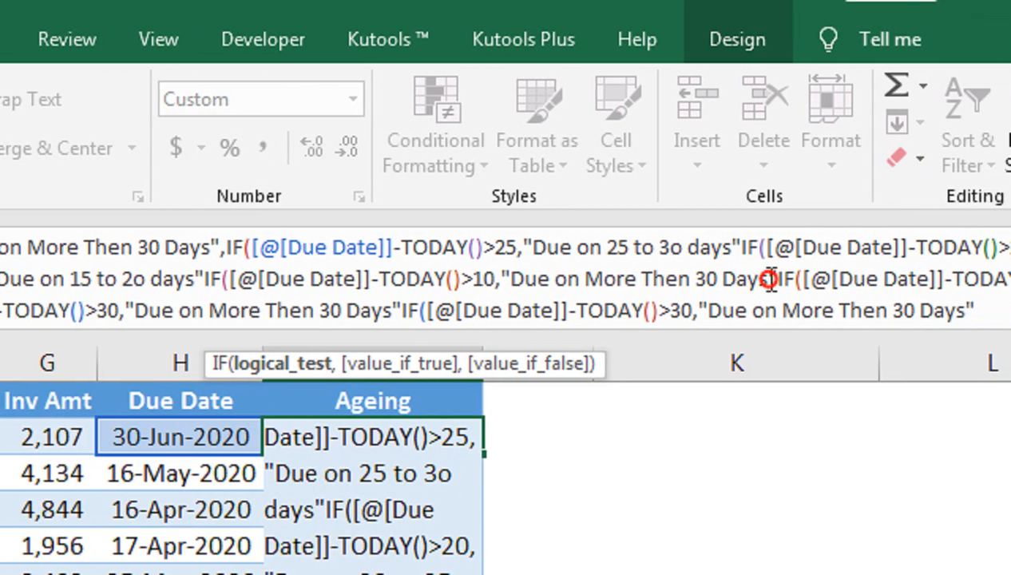
{"action": "key", "text": "shift+Left"}
{"action": "key", "text": "shift+Left"}
{"action": "key", "text": "shift+Left"}
{"action": "key", "text": "shift+Left"}
{"action": "key", "text": "shift+Left"}
{"action": "key", "text": "shift+Left"}
{"action": "key", "text": "shift+Left"}
{"action": "key", "text": "shift+Left"}
{"action": "key", "text": "shift+Left"}
{"action": "key", "text": "shift+Left"}
{"action": "key", "text": "shift+Left"}
{"action": "key", "text": "shift+Left"}
{"action": "key", "text": "shift+Left"}
{"action": "key", "text": "shift+Left"}
{"action": "key", "text": "shift+Left"}
{"action": "key", "text": "shift+Left"}
{"action": "key", "text": "shift+Left"}
{"action": "key", "text": "shift+Left"}
{"action": "key", "text": "shift+Left"}
{"action": "key", "text": "shift+Left"}
{"action": "key", "text": "shift+Left"}
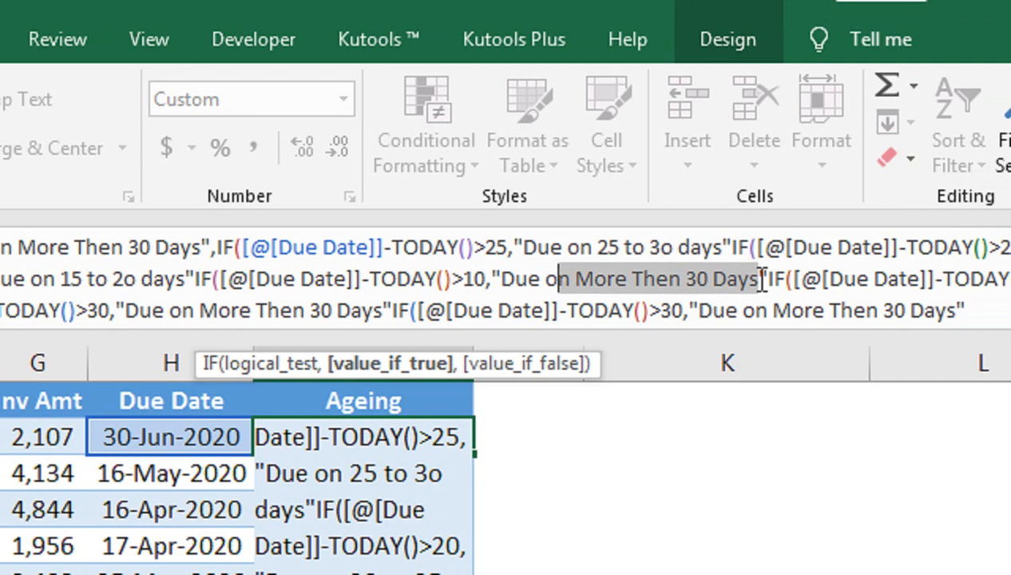
{"action": "key", "text": "ctrl+v"}
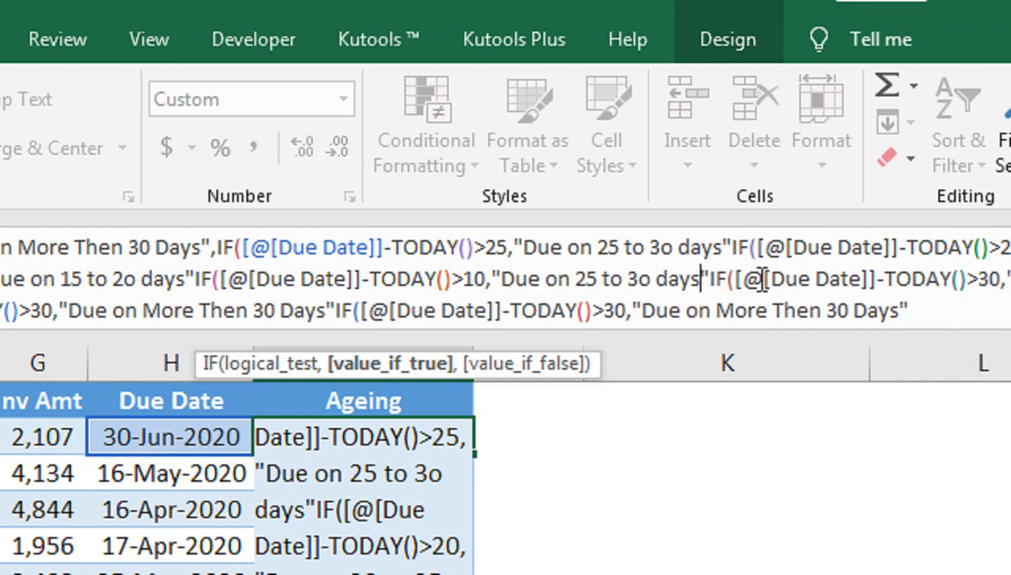
Change the day range in the fifth IF clause's label so it reads "Due on 10 to 15 days".
{"action": "left_click", "coordinate": [596, 279]}
{"action": "key", "text": "BackSpace"}
{"action": "key", "text": "BackSpace"}
{"action": "type", "text": "10"}
{"action": "left_click", "coordinate": [649, 279]}
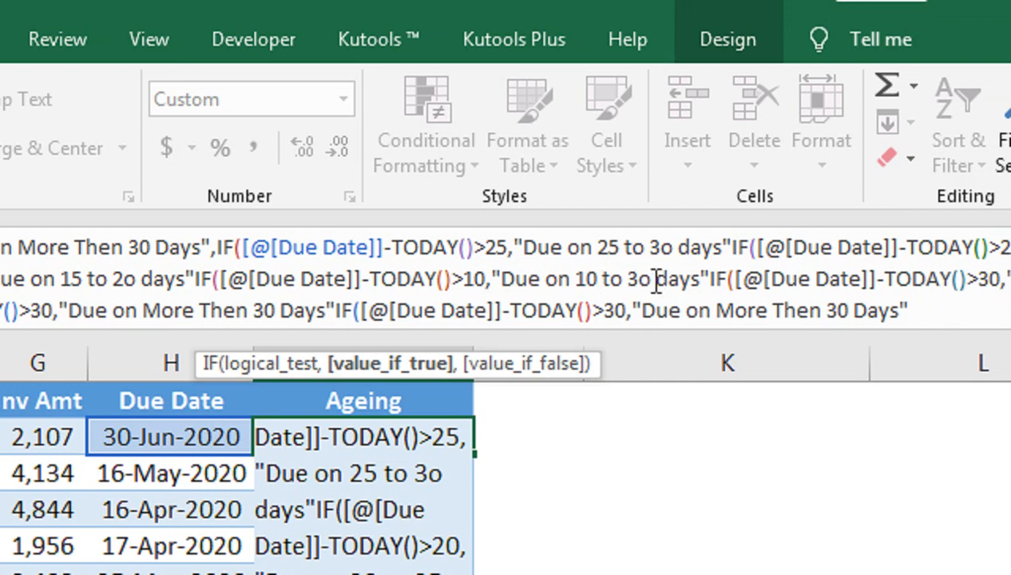
{"action": "key", "text": "BackSpace"}
{"action": "key", "text": "BackSpace"}
{"action": "type", "text": "15"}
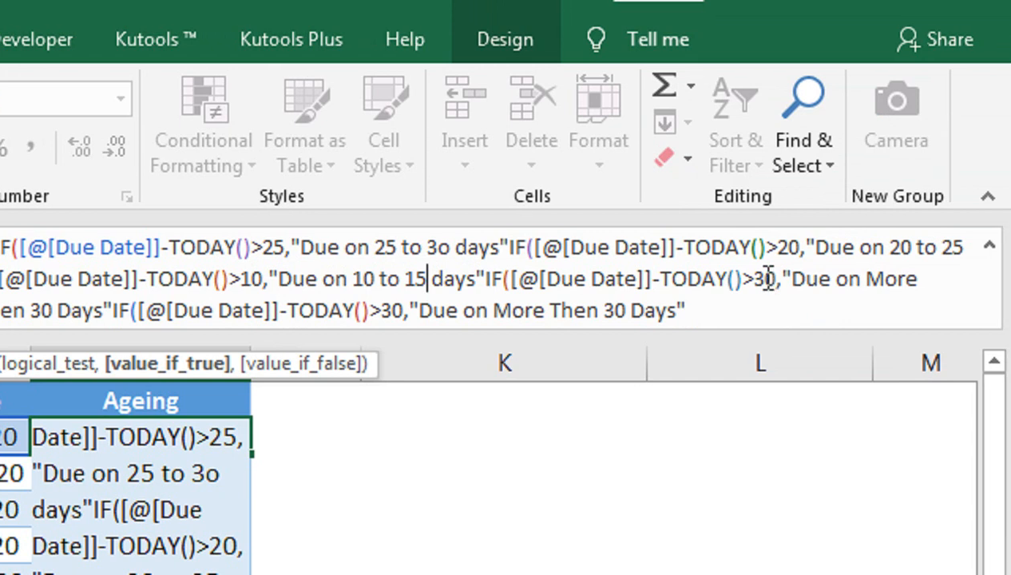
Set the day threshold in the sixth IF clause of the Ageing formula to 5.
{"action": "left_click", "coordinate": [816, 279]}
{"action": "key", "text": "BackSpace"}
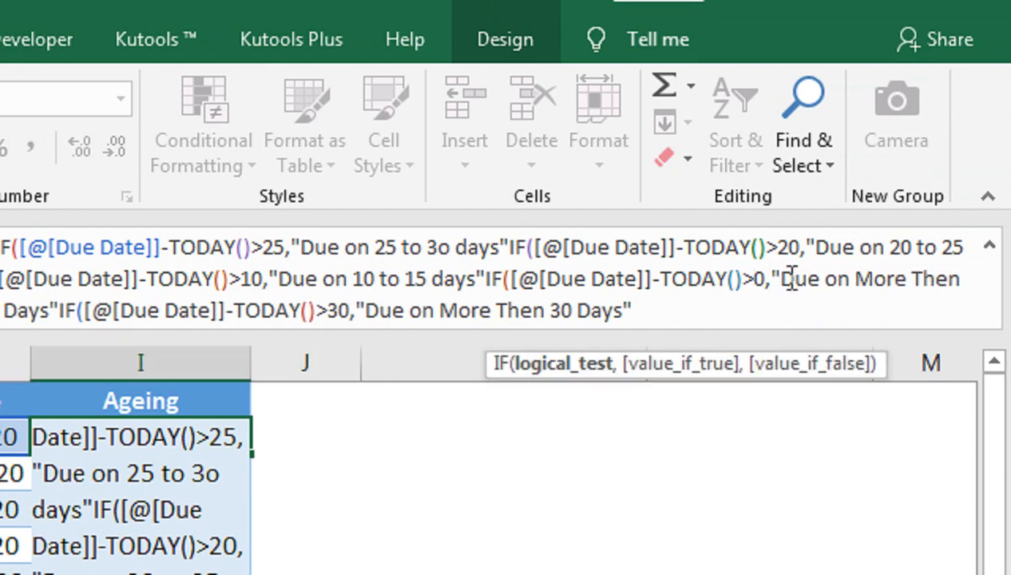
{"action": "key", "text": "Delete"}
{"action": "type", "text": "5"}
Replace the result text of the sixth IF clause with the copied "Due on 25 to 3o days" label.
{"action": "left_click", "coordinate": [783, 279]}
{"action": "key", "text": "ctrl+shift+End"}
{"action": "key", "text": "shift+Left"}
{"action": "key", "text": "shift+Left"}
{"action": "key", "text": "shift+Left"}
{"action": "key", "text": "shift+Left"}
{"action": "key", "text": "shift+Left"}
{"action": "key", "text": "shift+Left"}
{"action": "key", "text": "shift+Left"}
{"action": "key", "text": "shift+Left"}
{"action": "key", "text": "shift+Left"}
{"action": "key", "text": "shift+Left"}
{"action": "key", "text": "shift+Left"}
{"action": "key", "text": "shift+Left"}
{"action": "key", "text": "shift+Left"}
{"action": "key", "text": "shift+Left"}
{"action": "key", "text": "shift+Left"}
{"action": "key", "text": "shift+Left"}
{"action": "key", "text": "shift+Left"}
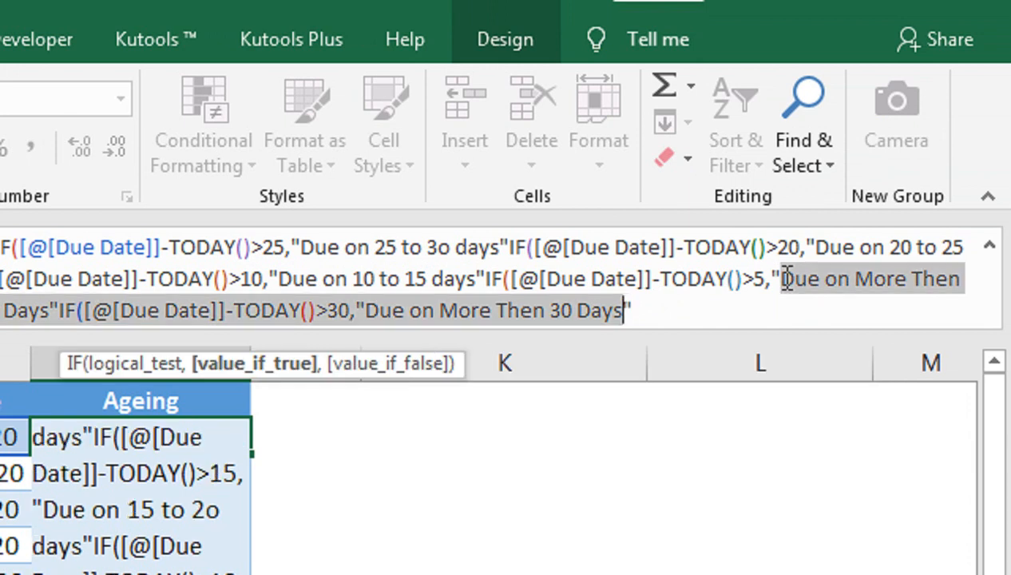
{"action": "key", "text": "shift+Left"}
{"action": "key", "text": "shift+Left"}
{"action": "key", "text": "shift+Left"}
{"action": "key", "text": "shift+Left"}
{"action": "key", "text": "shift+Left"}
{"action": "key", "text": "shift+Left"}
{"action": "key", "text": "shift+Left"}
{"action": "key", "text": "shift+Left"}
{"action": "key", "text": "shift+Left"}
{"action": "key", "text": "shift+Left"}
{"action": "key", "text": "shift+Left"}
{"action": "key", "text": "shift+Left"}
{"action": "key", "text": "shift+Left"}
{"action": "key", "text": "shift+Left"}
{"action": "key", "text": "shift+Left"}
{"action": "key", "text": "shift+Left"}
{"action": "key", "text": "shift+Left"}
{"action": "key", "text": "shift+Left"}
{"action": "key", "text": "shift+Left"}
{"action": "key", "text": "shift+Left"}
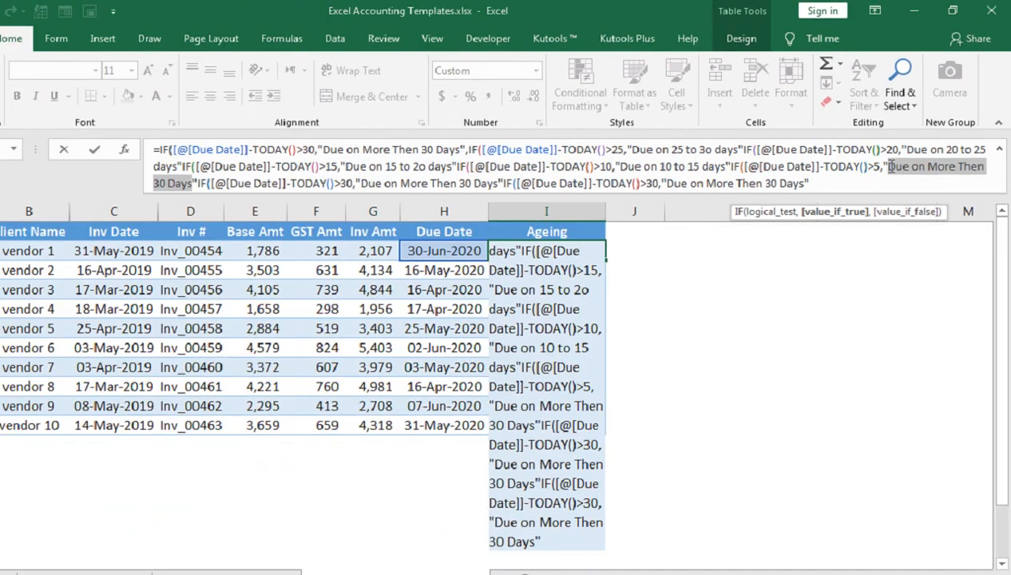
{"action": "type", "text": "Due on 25 to 3o days"}
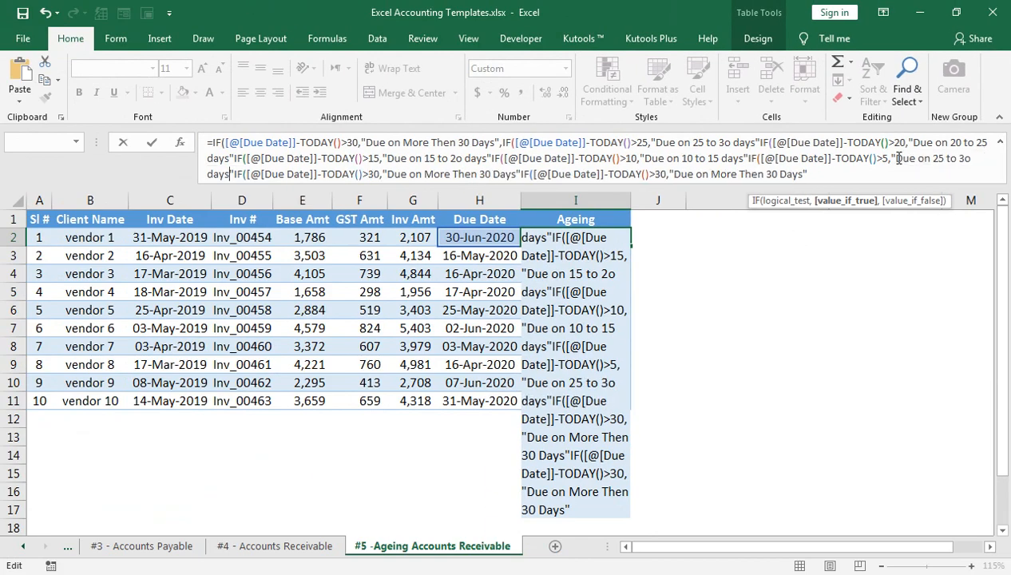
Change the day range in the sixth IF clause's label so it reads "Due on 5 to 10 days".
{"action": "left_click", "coordinate": [940, 159]}
{"action": "key", "text": "BackSpace"}
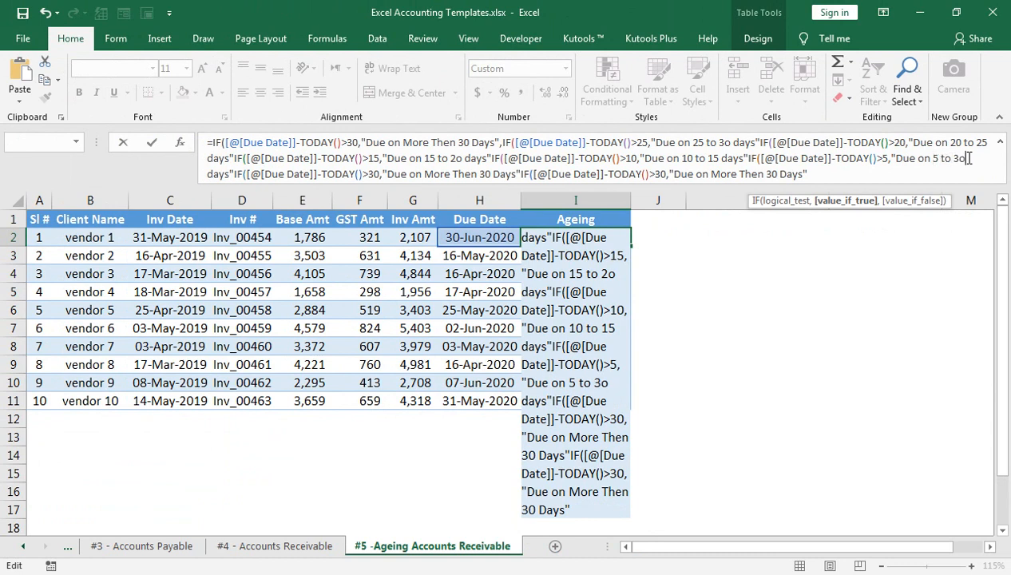
{"action": "type", "text": "10"}
Set the seventh IF clause's day threshold to 0 and replace its result text with the copied "Due on 25 to 3o days" label.
{"action": "left_click", "coordinate": [367, 171]}
{"action": "key", "text": "BackSpace"}
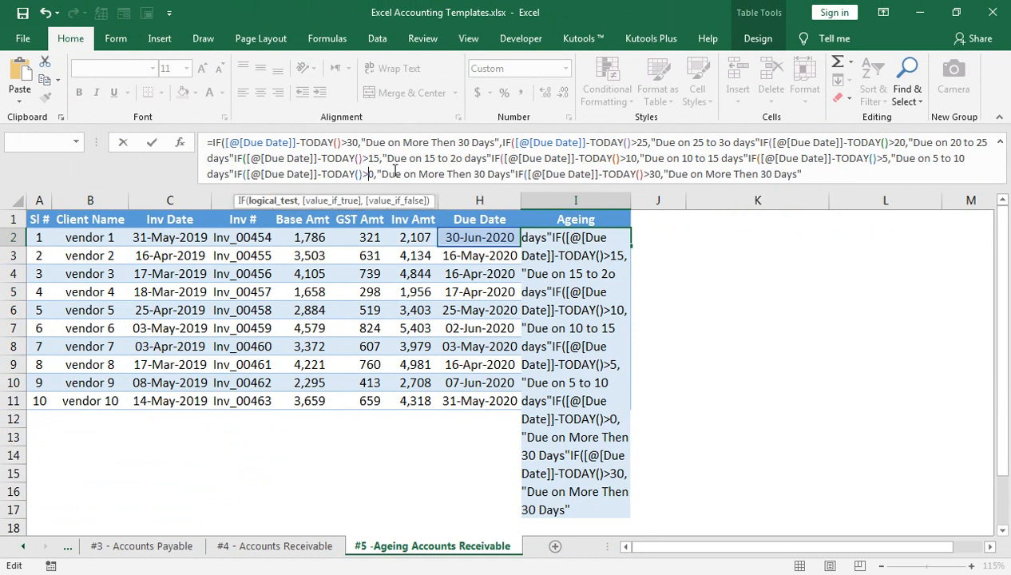
{"action": "left_click", "coordinate": [511, 174]}
{"action": "key", "text": "shift+Left"}
{"action": "key", "text": "shift+Left"}
{"action": "key", "text": "shift+Left"}
{"action": "key", "text": "shift+Left"}
{"action": "key", "text": "shift+Left"}
{"action": "key", "text": "shift+Left"}
{"action": "key", "text": "shift+Left"}
{"action": "key", "text": "shift+Left"}
{"action": "key", "text": "shift+Left"}
{"action": "key", "text": "shift+Left"}
{"action": "key", "text": "shift+Left"}
{"action": "key", "text": "shift+Left"}
{"action": "key", "text": "shift+Left"}
{"action": "key", "text": "shift+Left"}
{"action": "key", "text": "shift+Left"}
{"action": "key", "text": "shift+Left"}
{"action": "key", "text": "shift+Left"}
{"action": "key", "text": "shift+Left"}
{"action": "key", "text": "shift+Left"}
{"action": "key", "text": "shift+Left"}
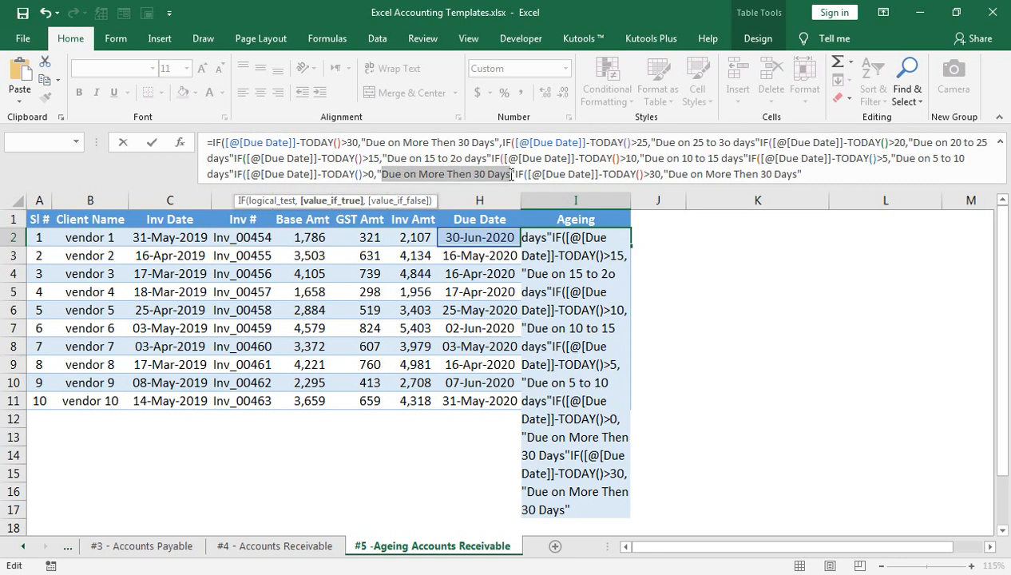
{"action": "type", "text": "Due on 25 to 3o days"}
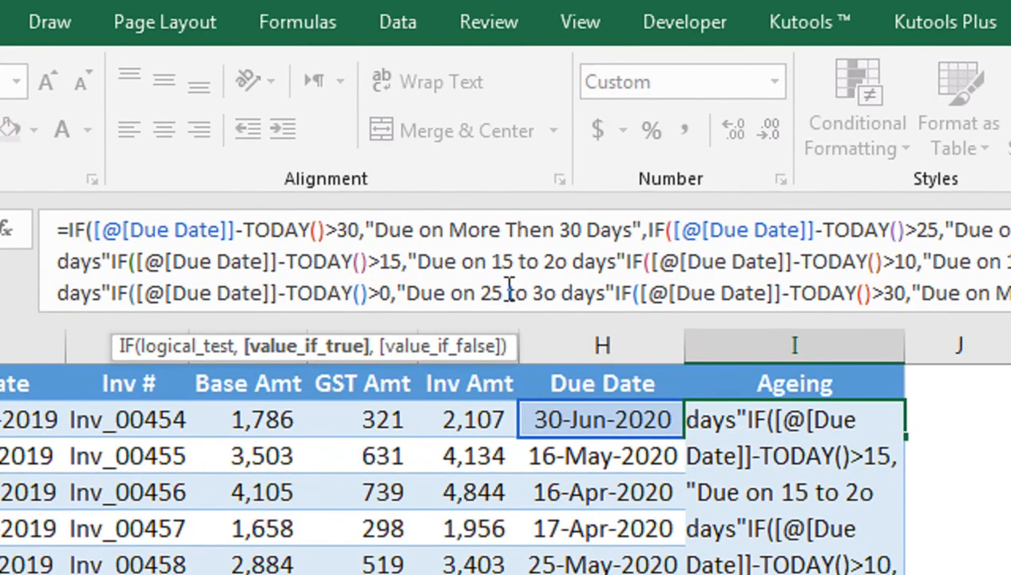
Change the day range in the seventh IF clause's label so it reads "Due on 1 to 5 days".
{"action": "left_click", "coordinate": [507, 292]}
{"action": "key", "text": "BackSpace"}
{"action": "key", "text": "BackSpace"}
{"action": "type", "text": "1"}
{"action": "key", "text": "Right"}
{"action": "key", "text": "Right"}
{"action": "key", "text": "Right"}
{"action": "key", "text": "Right"}
{"action": "key", "text": "Right"}
{"action": "key", "text": "Right"}
{"action": "key", "text": "BackSpace"}
{"action": "key", "text": "BackSpace"}
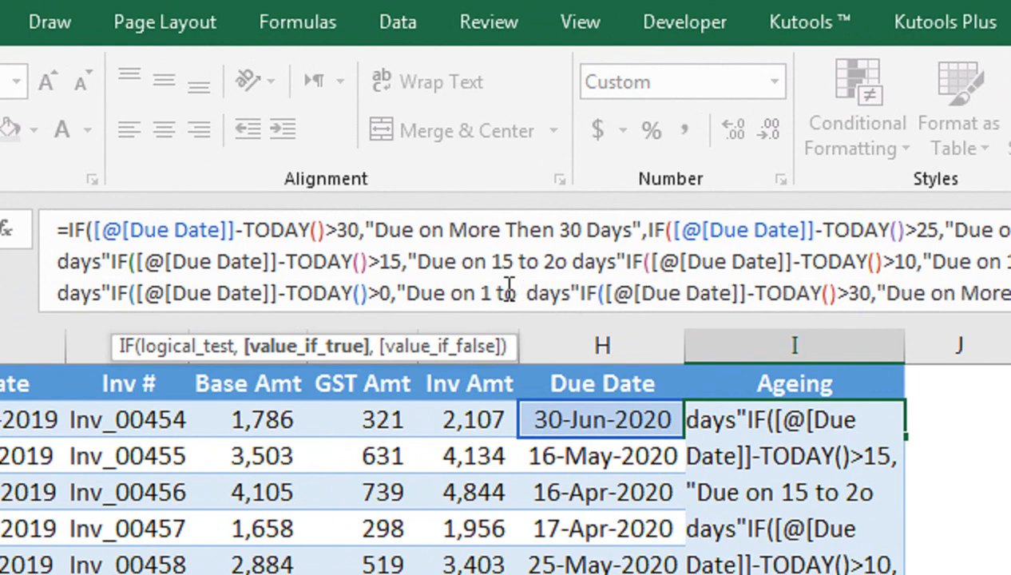
{"action": "type", "text": "5"}
Change the comparison in the eighth IF clause of the Ageing formula to =0.
{"action": "left_click", "coordinate": [879, 293]}
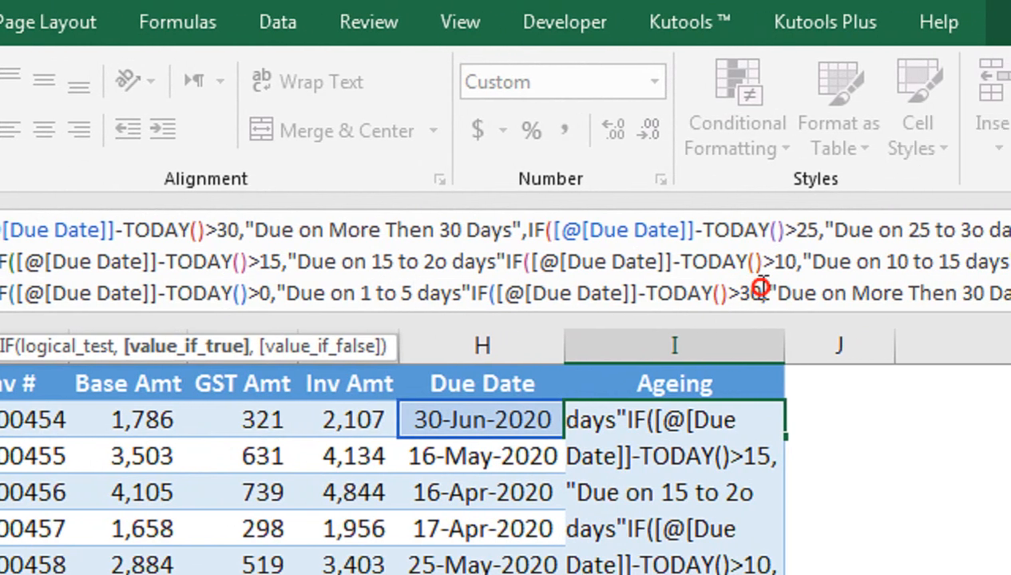
{"action": "key", "text": "BackSpace"}
{"action": "key", "text": "BackSpace"}
{"action": "key", "text": "BackSpace"}
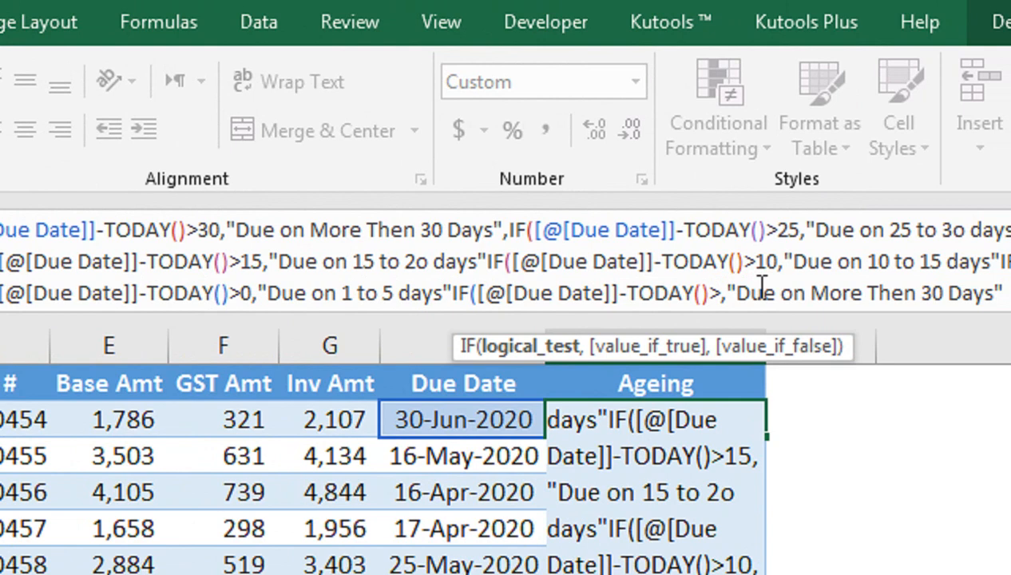
{"action": "type", "text": "=0"}
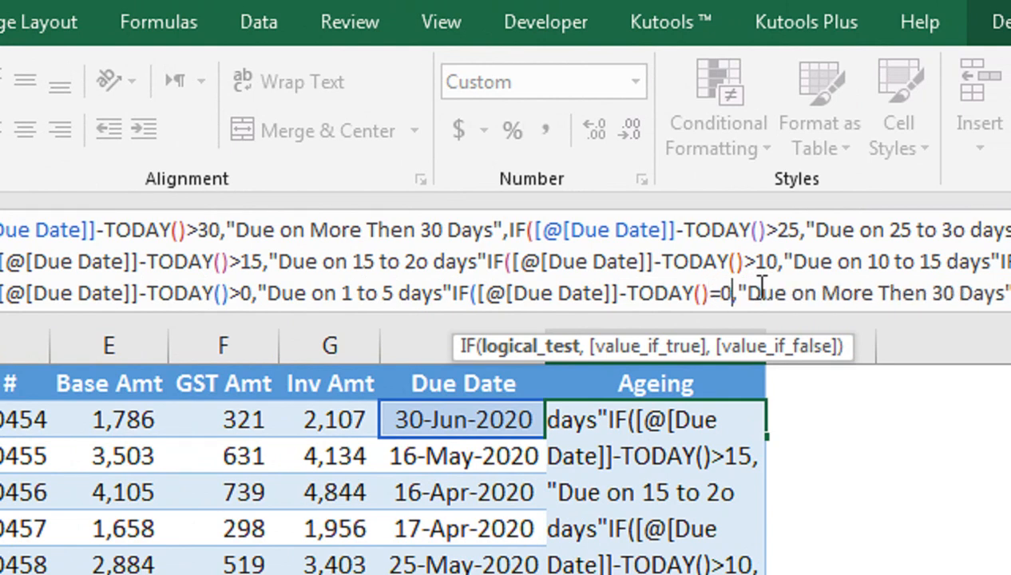
Replace the result text of the eighth IF clause with "Due today".
{"action": "left_click", "coordinate": [768, 292]}
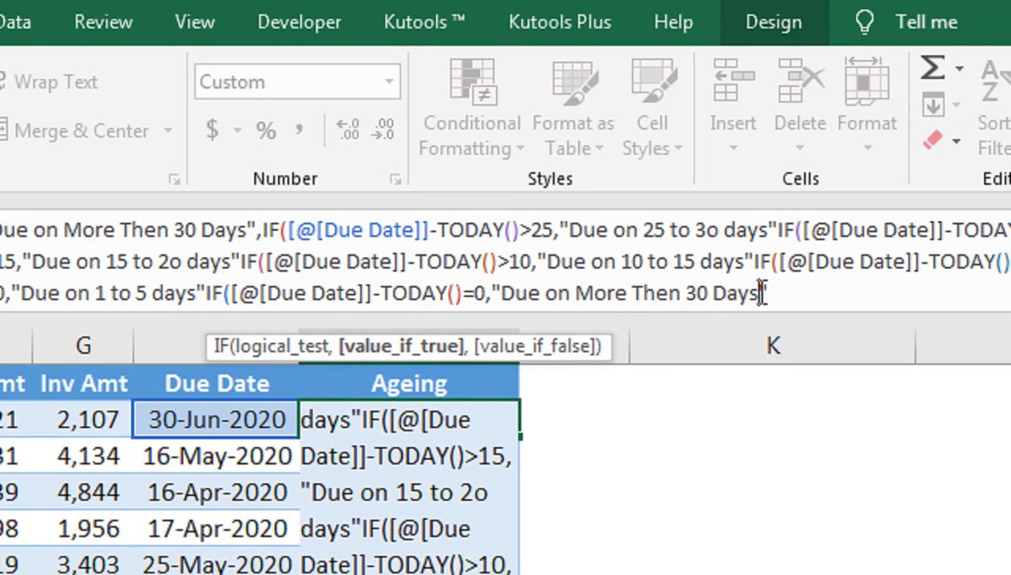
{"action": "key", "text": "BackSpace"}
{"action": "key", "text": "BackSpace"}
{"action": "key", "text": "BackSpace"}
{"action": "key", "text": "BackSpace"}
{"action": "key", "text": "BackSpace"}
{"action": "key", "text": "BackSpace"}
{"action": "key", "text": "BackSpace"}
{"action": "key", "text": "BackSpace"}
{"action": "key", "text": "BackSpace"}
{"action": "key", "text": "BackSpace"}
{"action": "key", "text": "BackSpace"}
{"action": "key", "text": "BackSpace"}
{"action": "key", "text": "BackSpace"}
{"action": "key", "text": "BackSpace"}
{"action": "key", "text": "BackSpace"}
{"action": "key", "text": "BackSpace"}
{"action": "key", "text": "BackSpace"}
{"action": "key", "text": "BackSpace"}
{"action": "key", "text": "BackSpace"}
{"action": "key", "text": "BackSpace"}
{"action": "key", "text": "BackSpace"}
{"action": "key", "text": "BackSpace"}
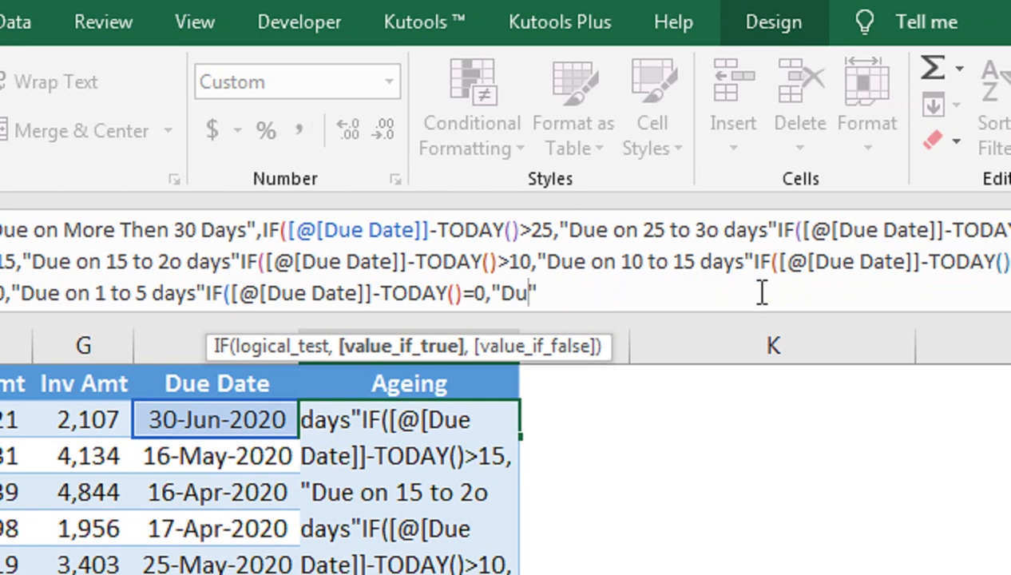
{"action": "key", "text": "BackSpace"}
{"action": "type", "text": "ue today"}
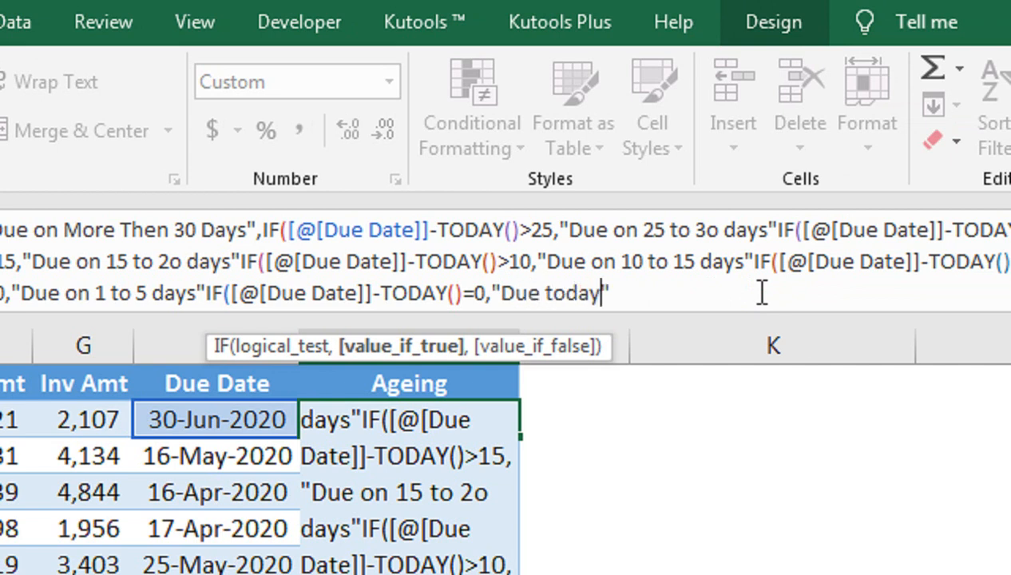
Add "beyond Due Date" as the last IF clause's false result, close all nested parentheses and try to commit the formula.
{"action": "key", "text": "Right"}
{"action": "type", "text": ",\""}
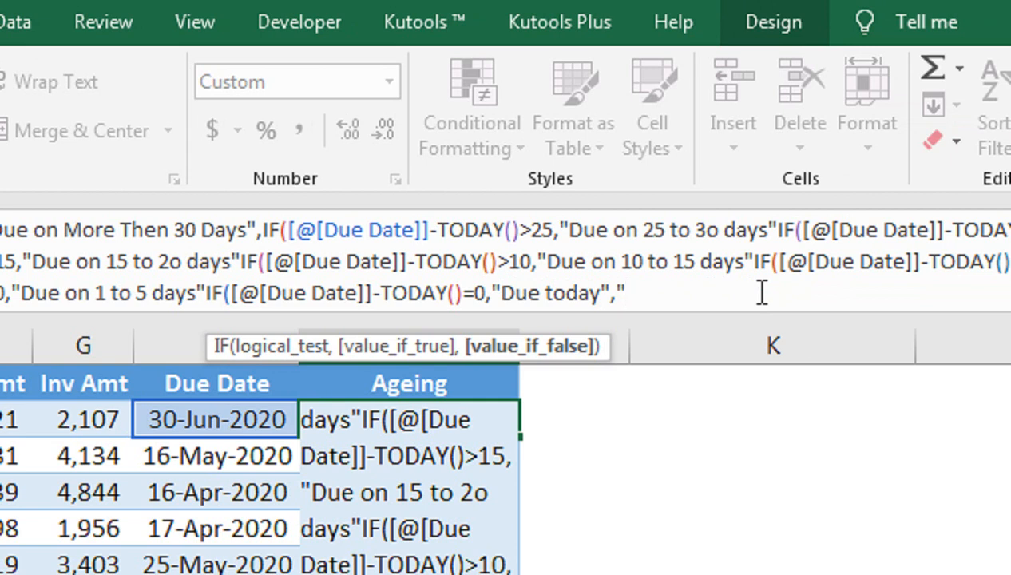
{"action": "type", "text": "beyo"}
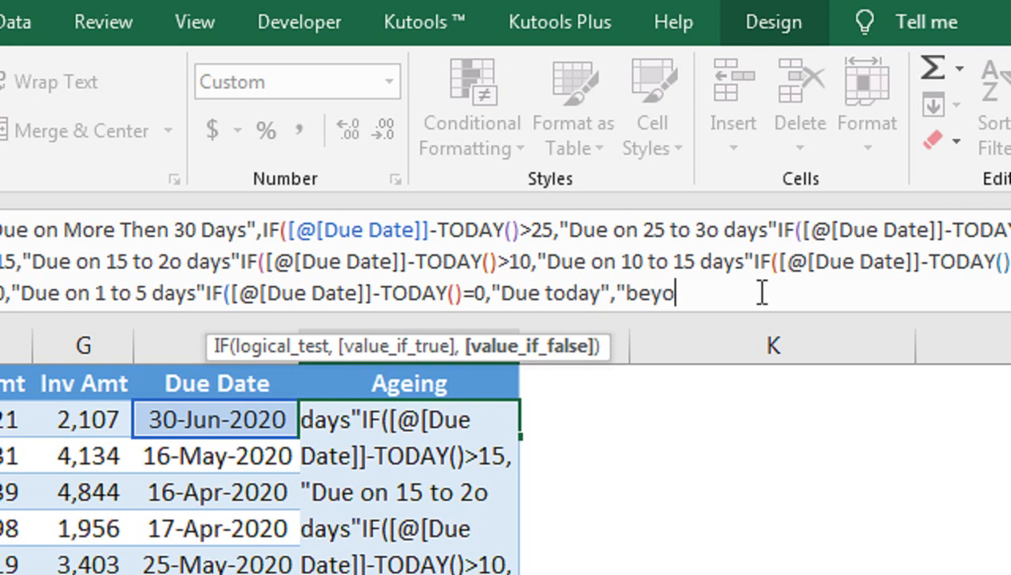
{"action": "type", "text": "undd"}
{"action": "key", "text": "BackSpace"}
{"action": "key", "text": "BackSpace"}
{"action": "key", "text": "BackSpace"}
{"action": "type", "text": "d"}
{"action": "type", "text": "Due"}
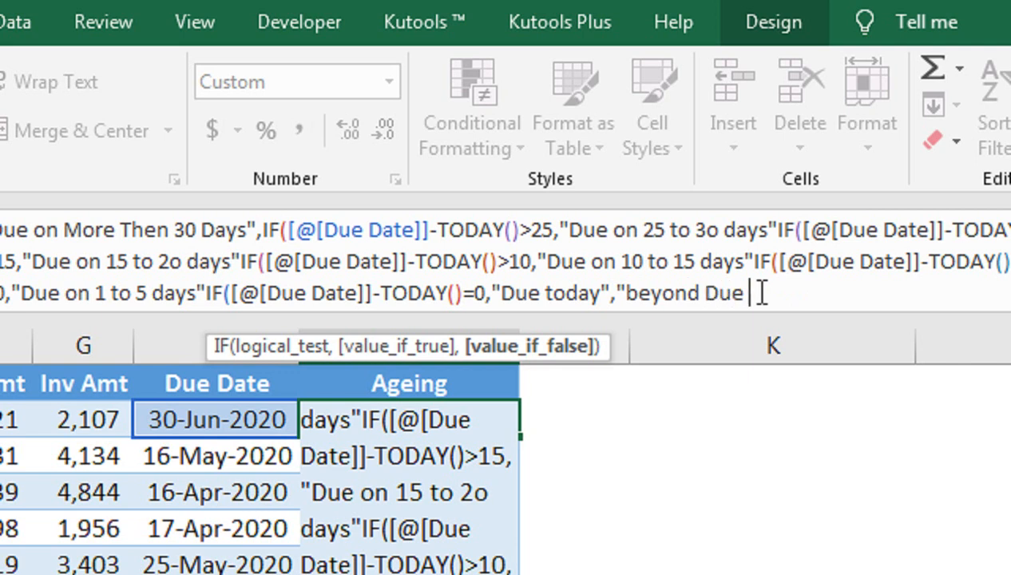
{"action": "type", "text": " Datate"}
{"action": "type", "text": "\")))))))"}
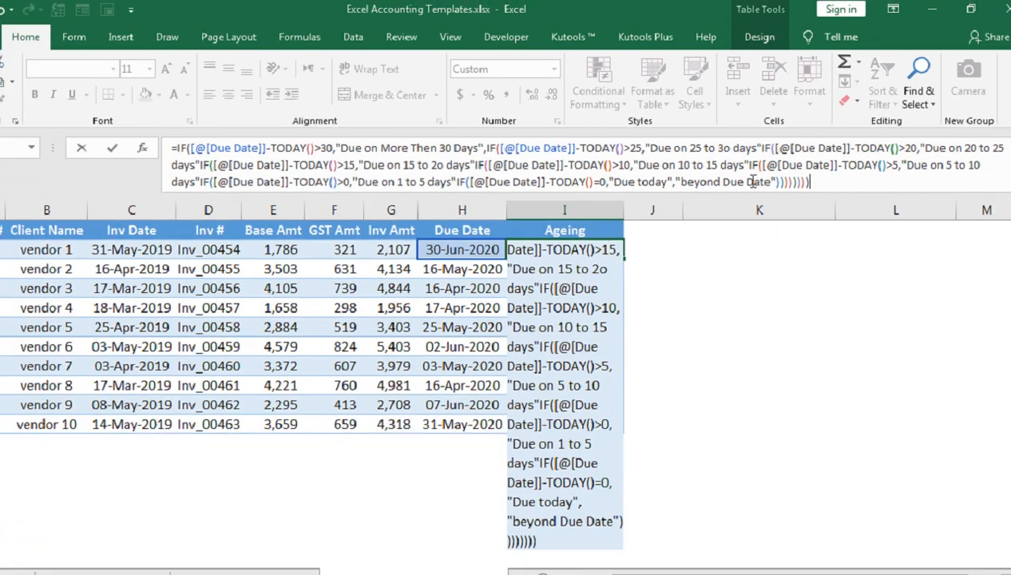
{"action": "key", "text": "Return"}
{"action": "key", "text": "Return"}
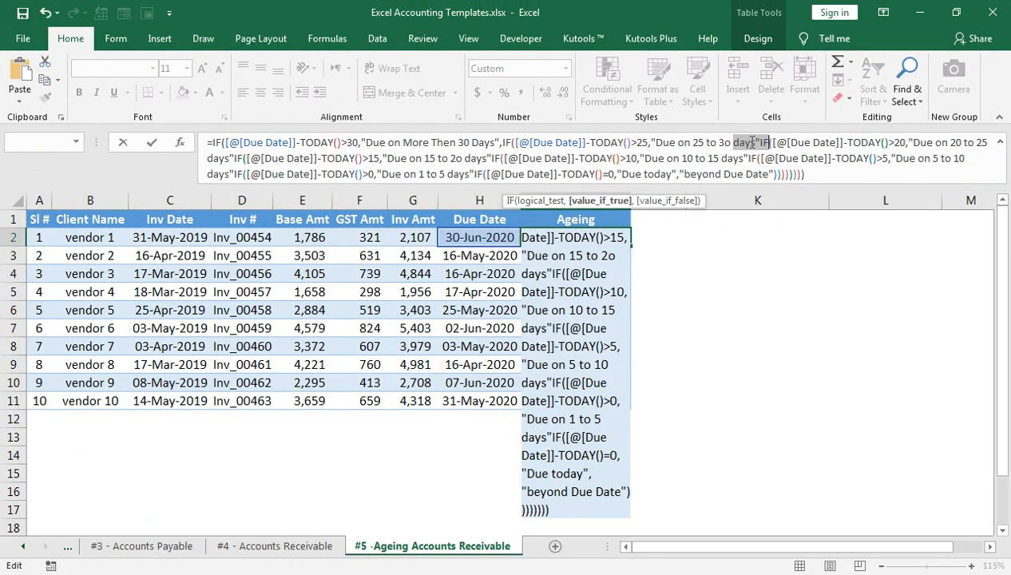
Insert the missing commas after the "Due on 25 to 3o days" and "Due on 15 to 2o days" labels, outside the closing quotes.
{"action": "left_click", "coordinate": [758, 142]}
{"action": "type", "text": ","}
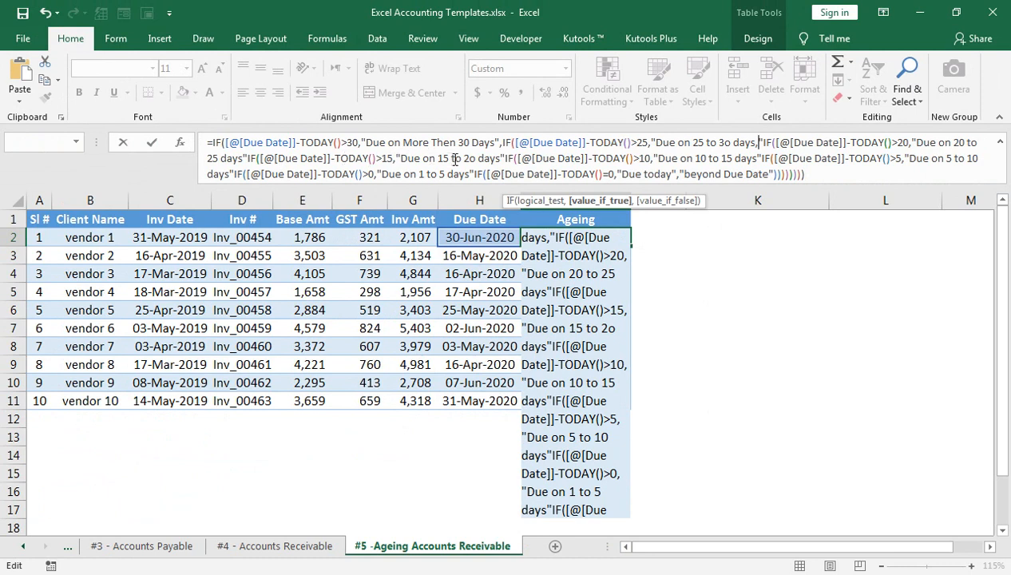
{"action": "left_click", "coordinate": [506, 157]}
{"action": "type", "text": ","}
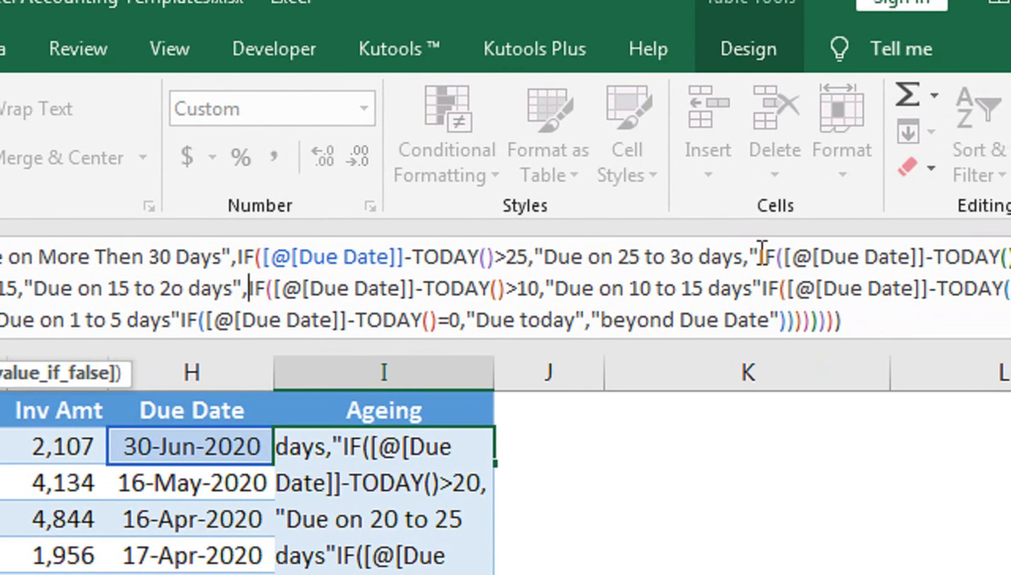
{"action": "left_click", "coordinate": [756, 258]}
{"action": "key", "text": "BackSpace"}
{"action": "double_click", "coordinate": [753, 256]}
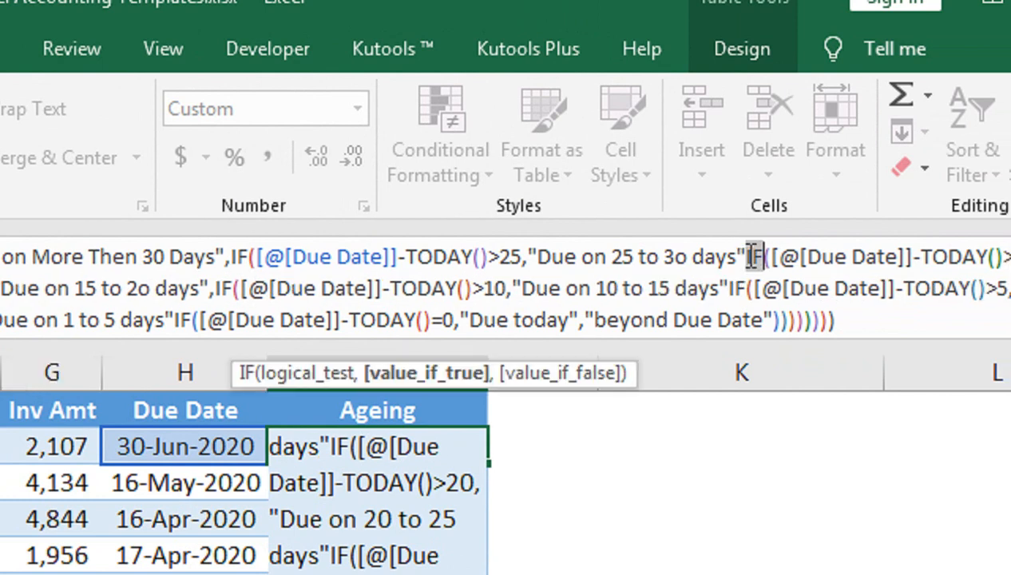
{"action": "left_click", "coordinate": [752, 258]}
{"action": "type", "text": ","}
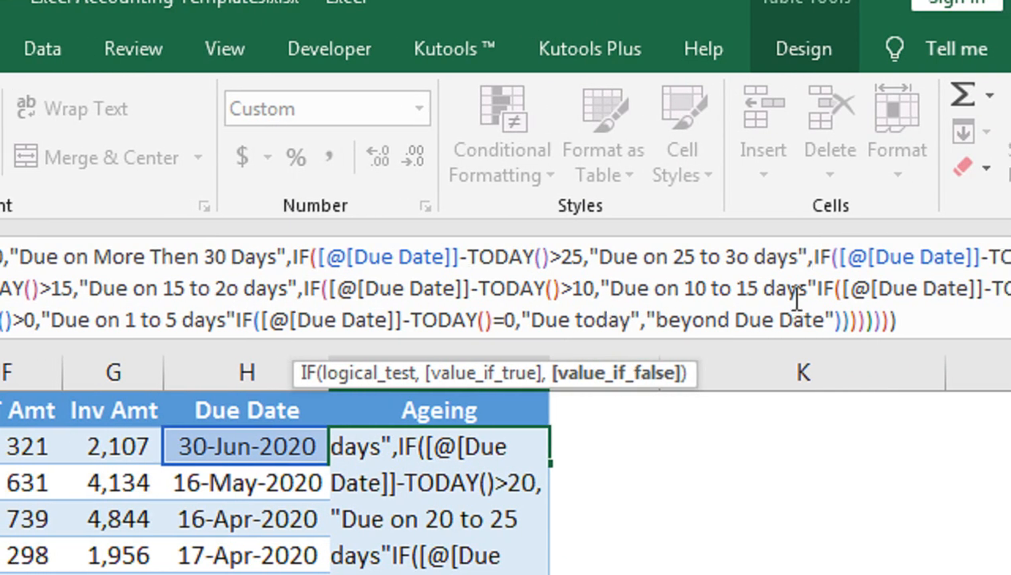
Insert the missing commas after the 10 to 15, 1 to 5, 5 to 10 and 20 to 25 days labels, and commit the formula.
{"action": "left_click", "coordinate": [752, 287]}
{"action": "type", "text": ","}
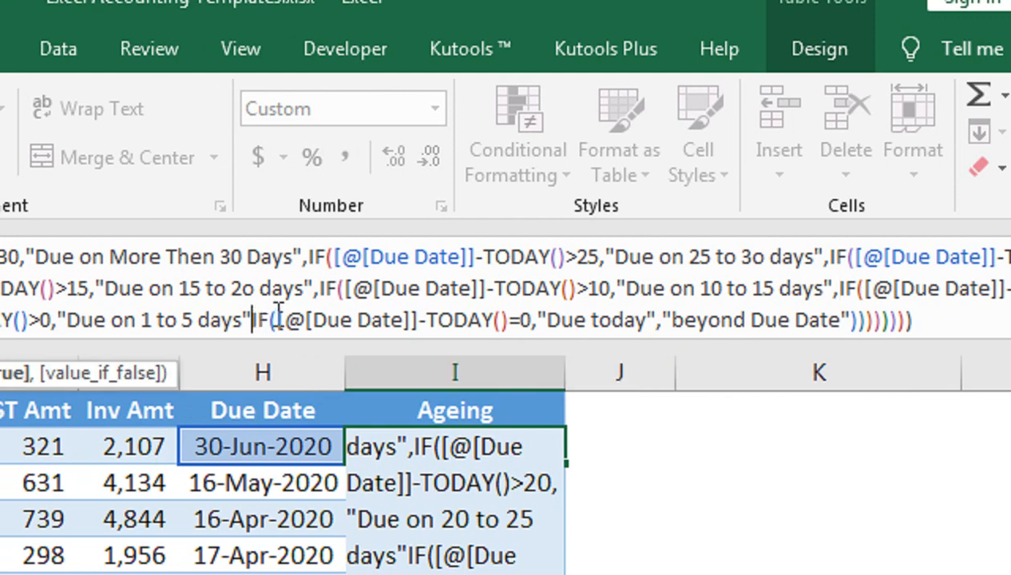
{"action": "type", "text": ","}
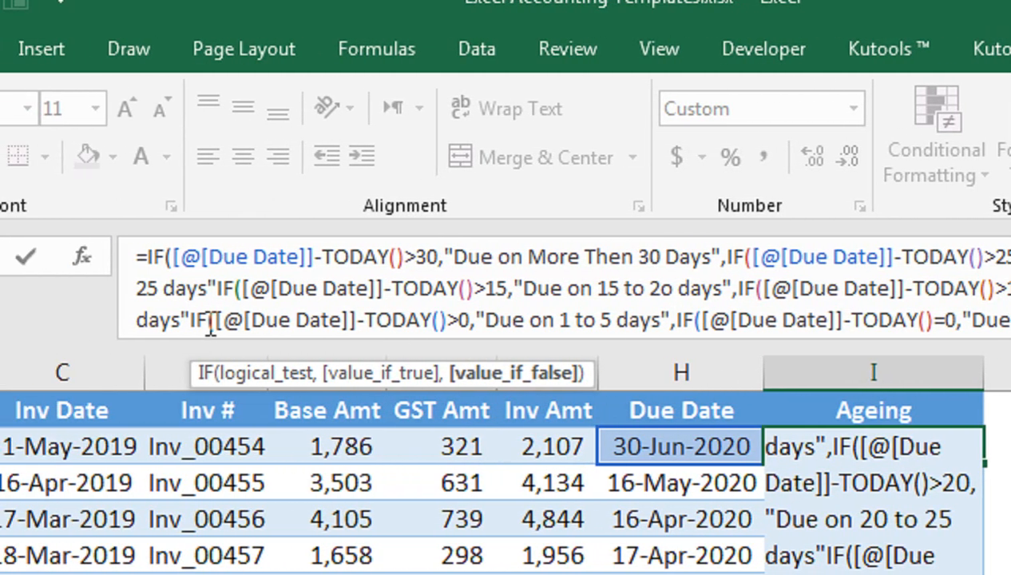
{"action": "left_click", "coordinate": [189, 320]}
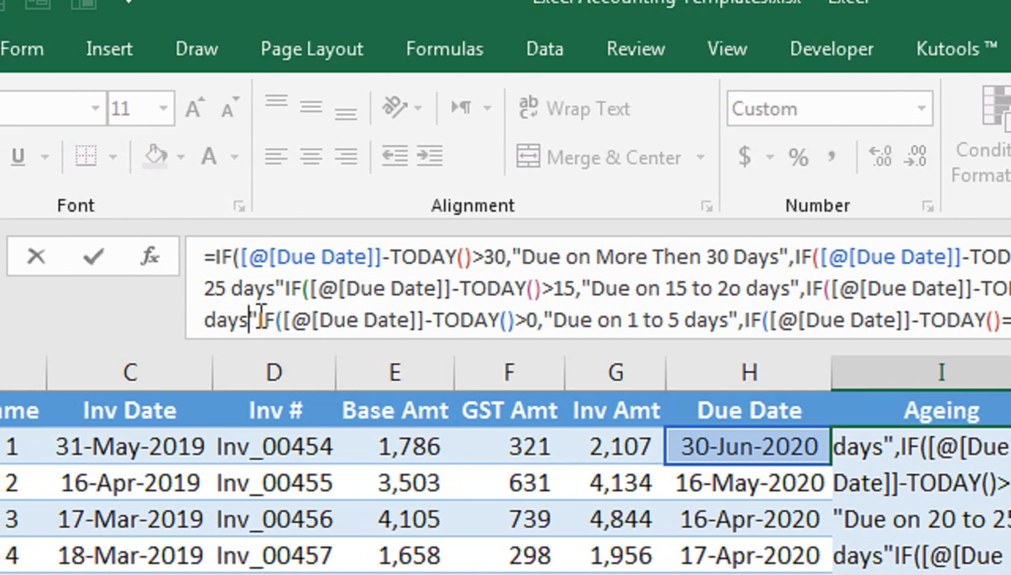
{"action": "type", "text": ","}
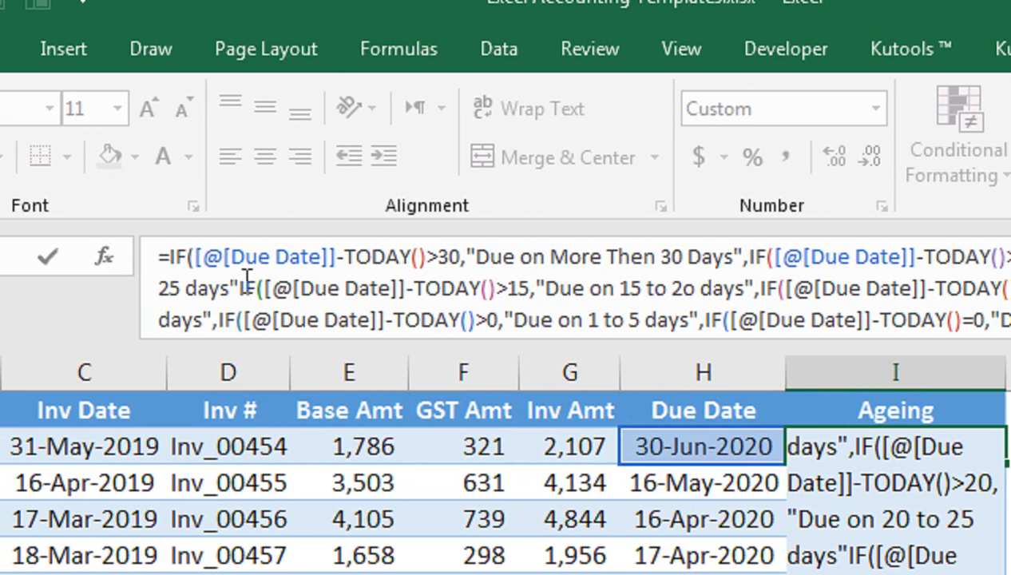
{"action": "left_click", "coordinate": [202, 287]}
{"action": "type", "text": ","}
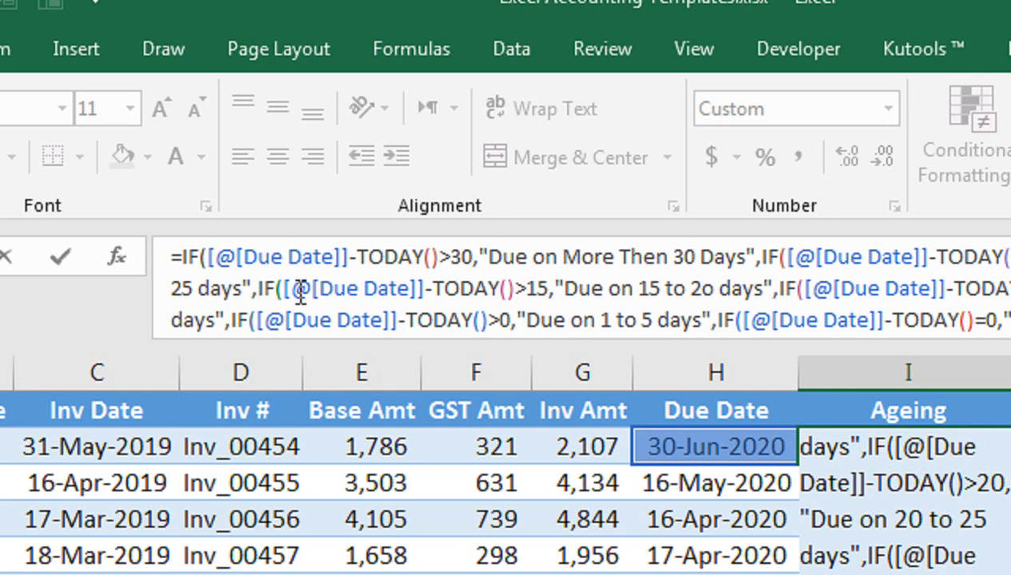
{"action": "key", "text": "Return"}
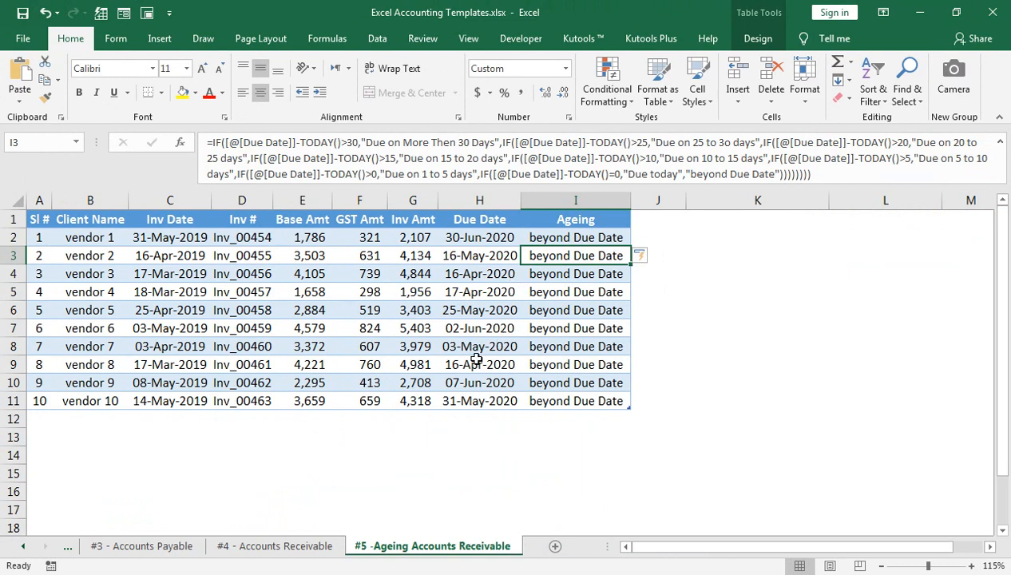
Change vendor 1's due date to 30-Oct-2020 and fit the Ageing column's width to its contents.
{"action": "double_click", "coordinate": [475, 239]}
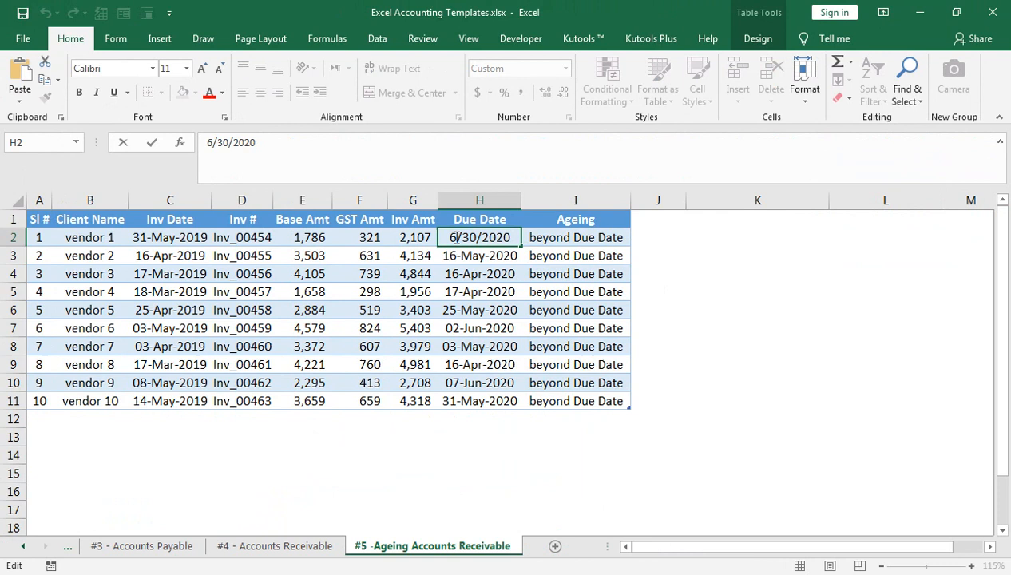
{"action": "key", "text": "BackSpace"}
{"action": "type", "text": "10"}
{"action": "key", "text": "Return"}
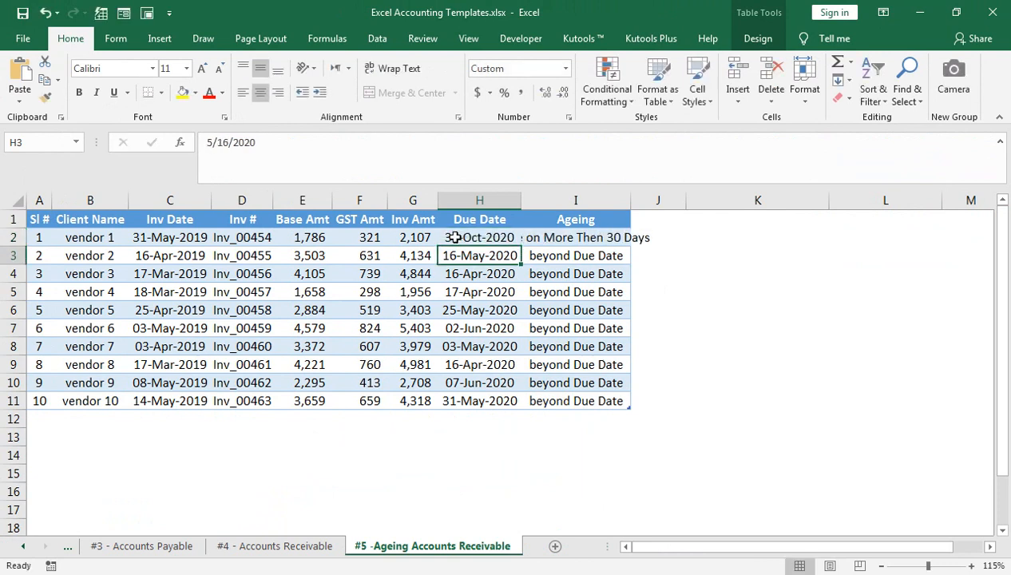
{"action": "double_click", "coordinate": [630, 199]}
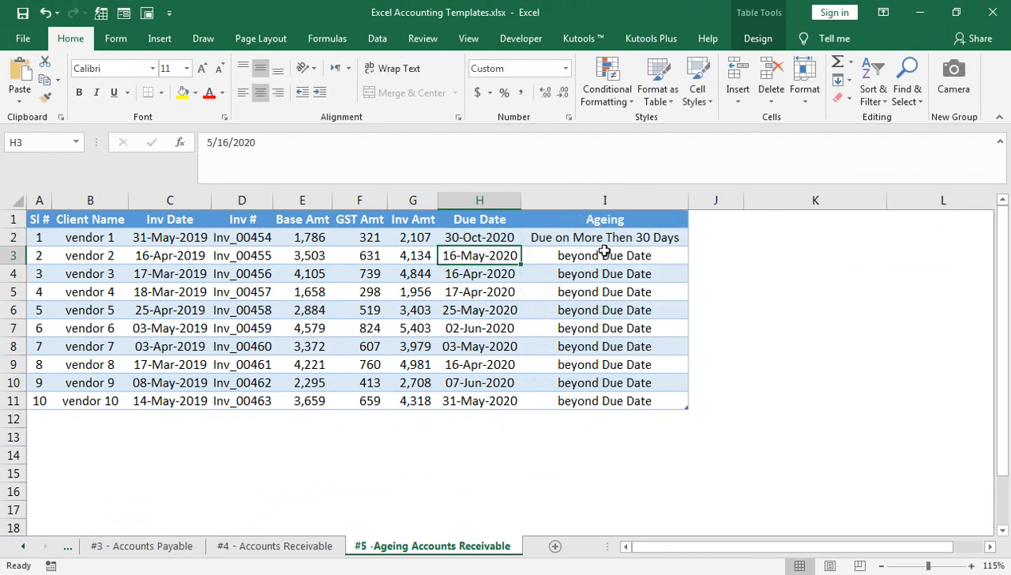
Change the month of vendor 2's due date to 7.
{"action": "double_click", "coordinate": [468, 263]}
{"action": "key", "text": "BackSpace"}
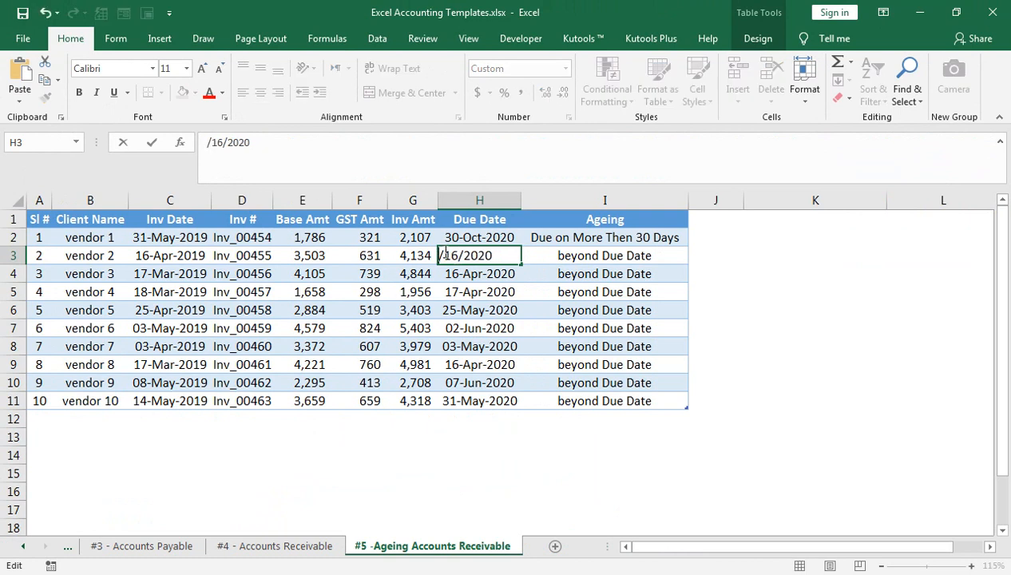
{"action": "type", "text": "7"}
{"action": "key", "text": "Return"}
Change vendor 2's due date to 16-Aug-2020.
{"action": "left_click", "coordinate": [462, 256]}
{"action": "double_click", "coordinate": [462, 255]}
{"action": "key", "text": "BackSpace"}
{"action": "type", "text": "8"}
{"action": "key", "text": "Return"}
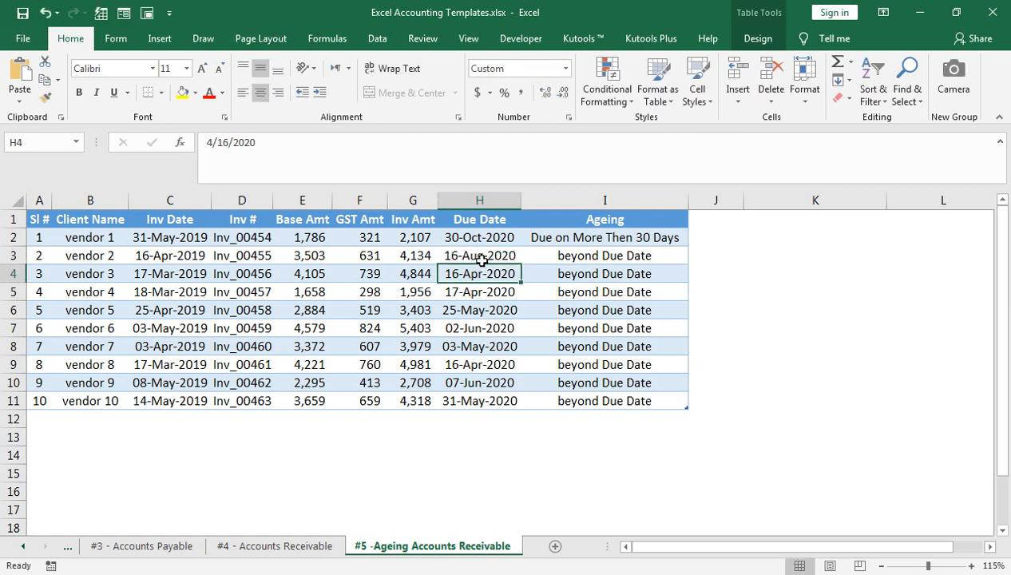
Refill the Ageing formula from vendor 1's row down through the rest of the column.
{"action": "left_click", "coordinate": [482, 258]}
{"action": "left_click", "coordinate": [607, 258]}
{"action": "left_click", "coordinate": [617, 240]}
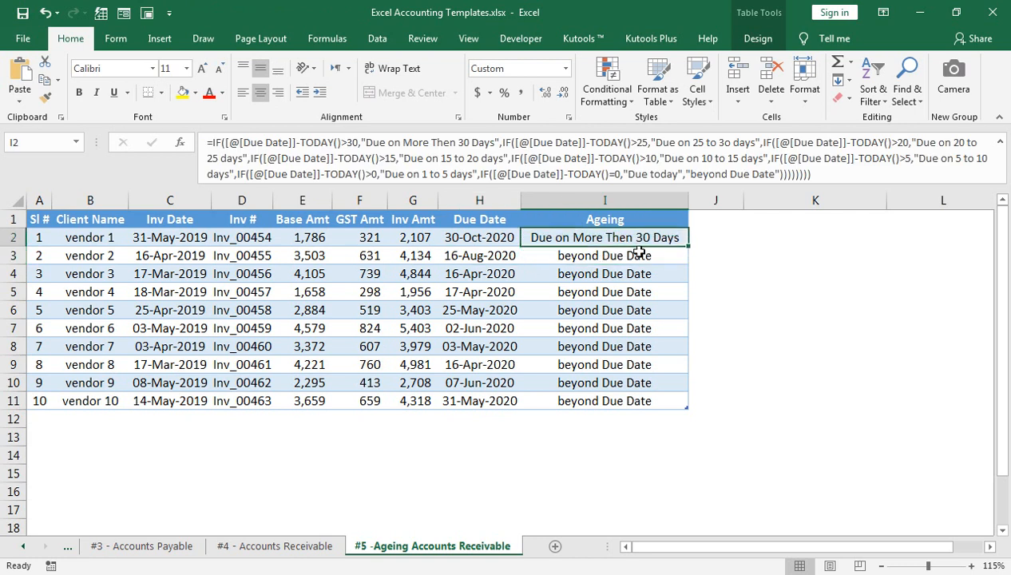
{"action": "double_click", "coordinate": [687, 247]}
Change vendor 4's due date to 17-Sep-2020.
{"action": "left_click", "coordinate": [470, 294]}
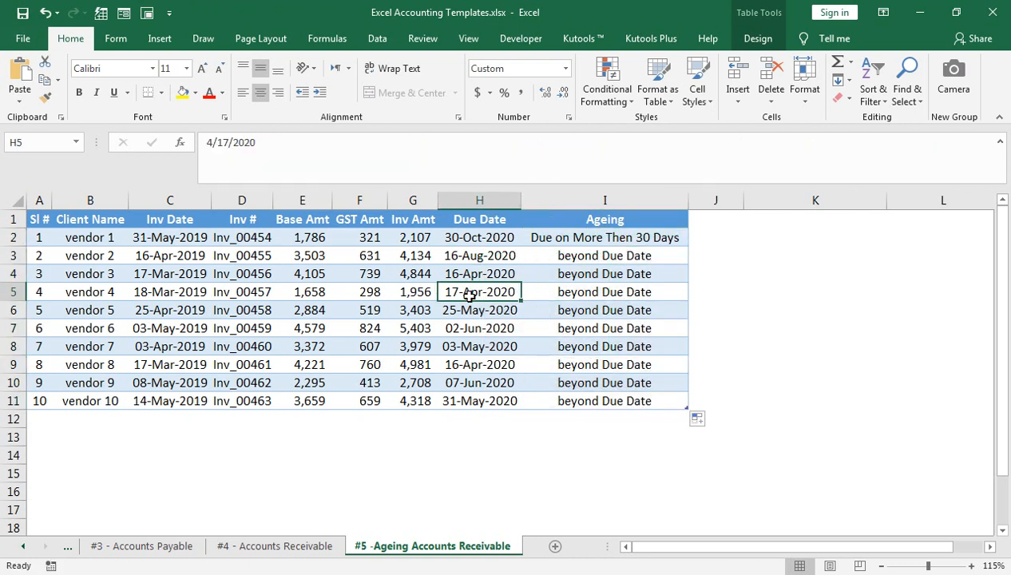
{"action": "double_click", "coordinate": [462, 294]}
{"action": "key", "text": "BackSpace"}
{"action": "type", "text": "9/17/"}
{"action": "key", "text": "Return"}
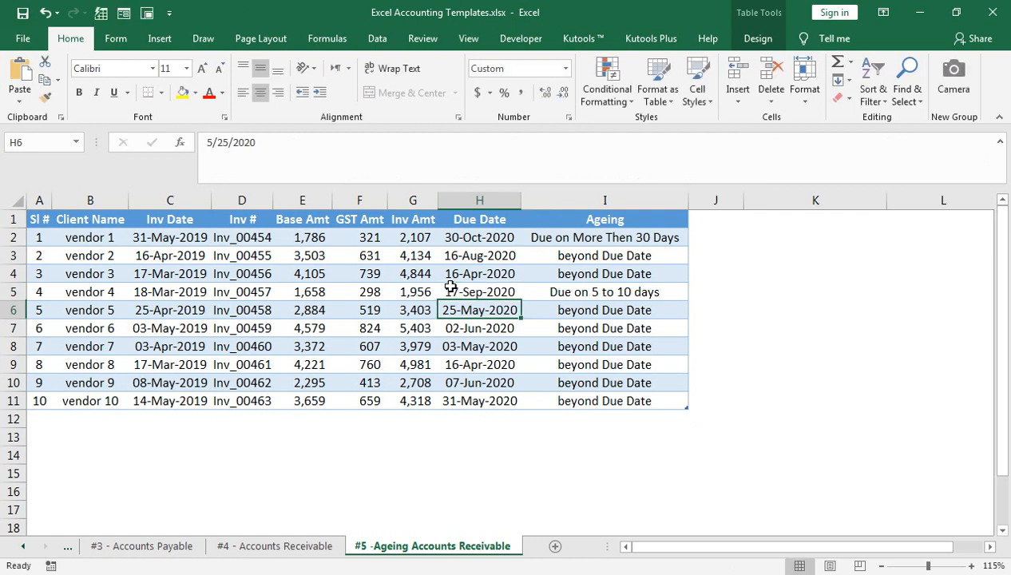
{"action": "key", "text": "BackSpace"}
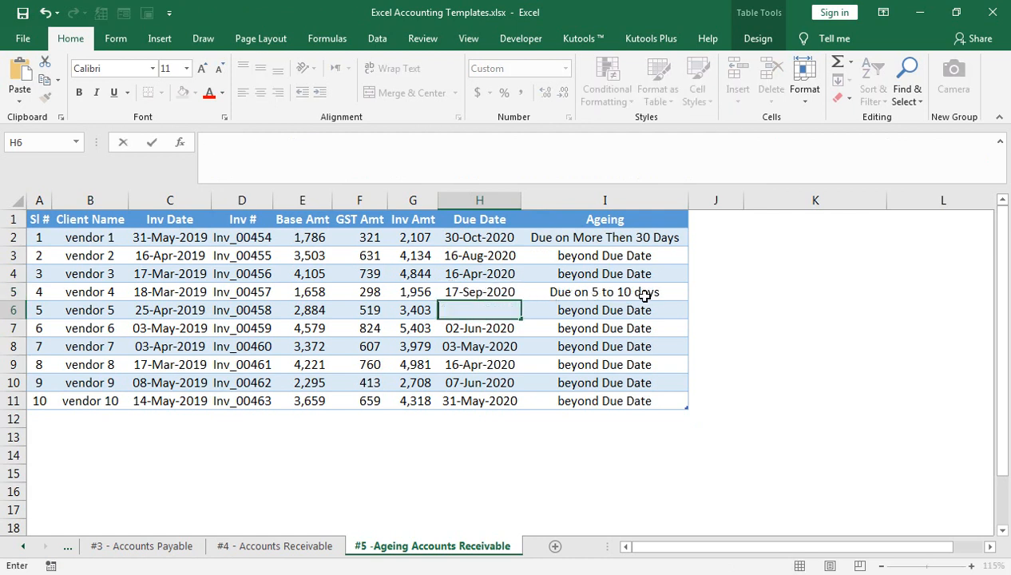
{"action": "left_click", "coordinate": [644, 328]}
{"action": "key", "text": "ctrl+z"}
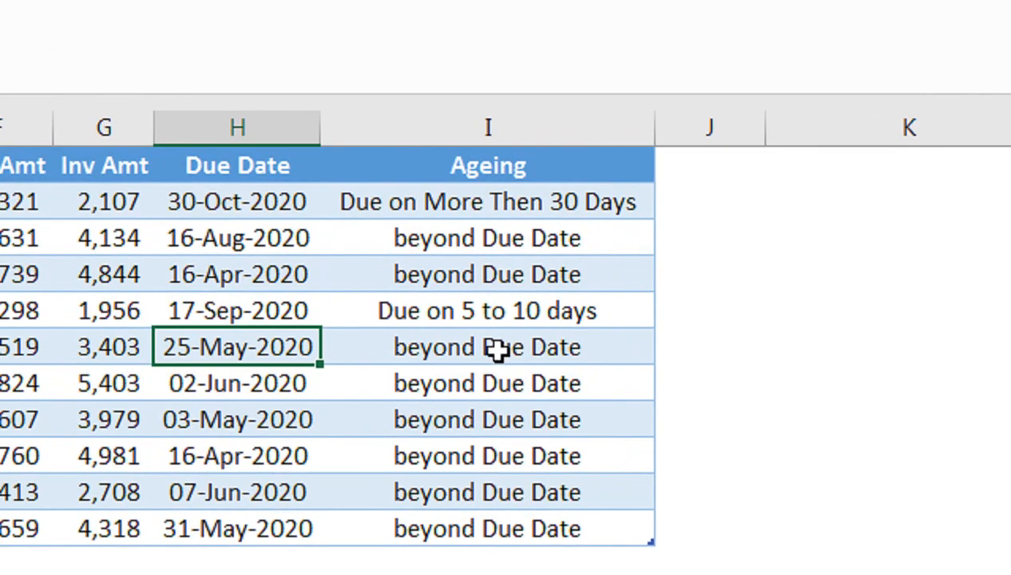
Change the month of vendor 7's due date to 9, making the date 03-Sep-2020.
{"action": "double_click", "coordinate": [210, 418]}
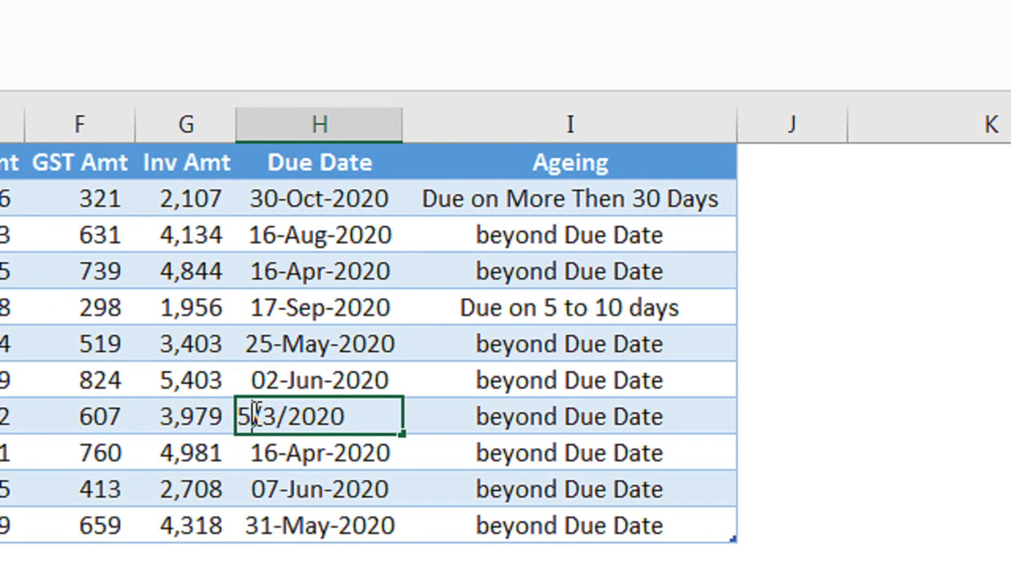
{"action": "key", "text": "BackSpace"}
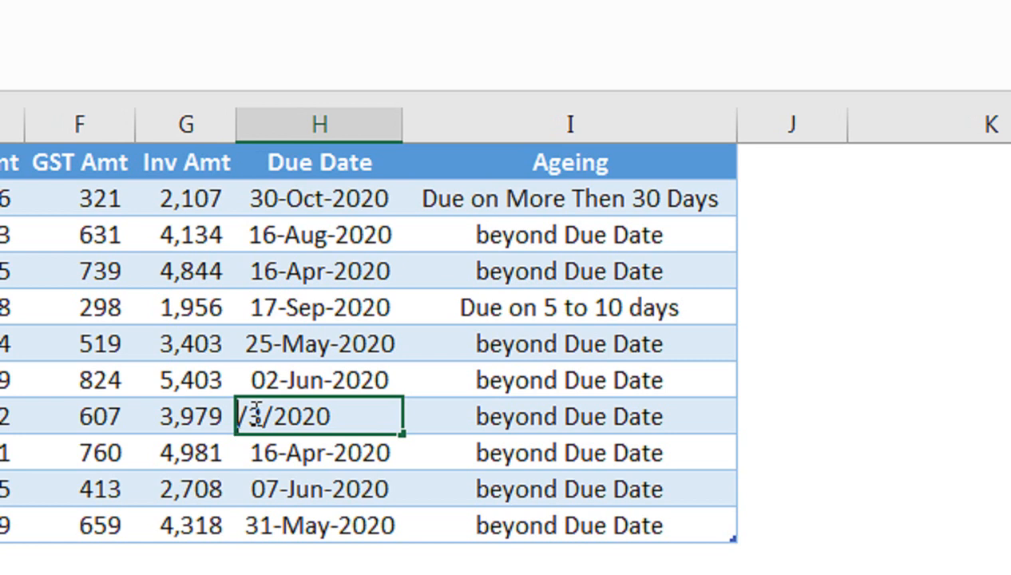
{"action": "type", "text": "9"}
{"action": "key", "text": "Return"}
{"action": "left_click", "coordinate": [334, 424]}
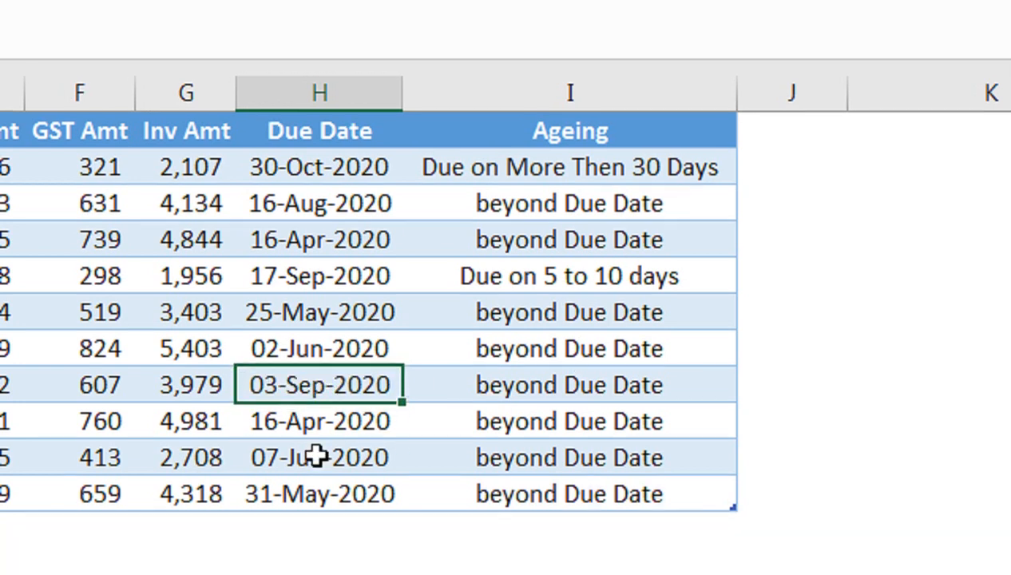
Change the month of vendor 9's due date to 10, making the date 07-Oct-2020.
{"action": "left_click", "coordinate": [318, 489]}
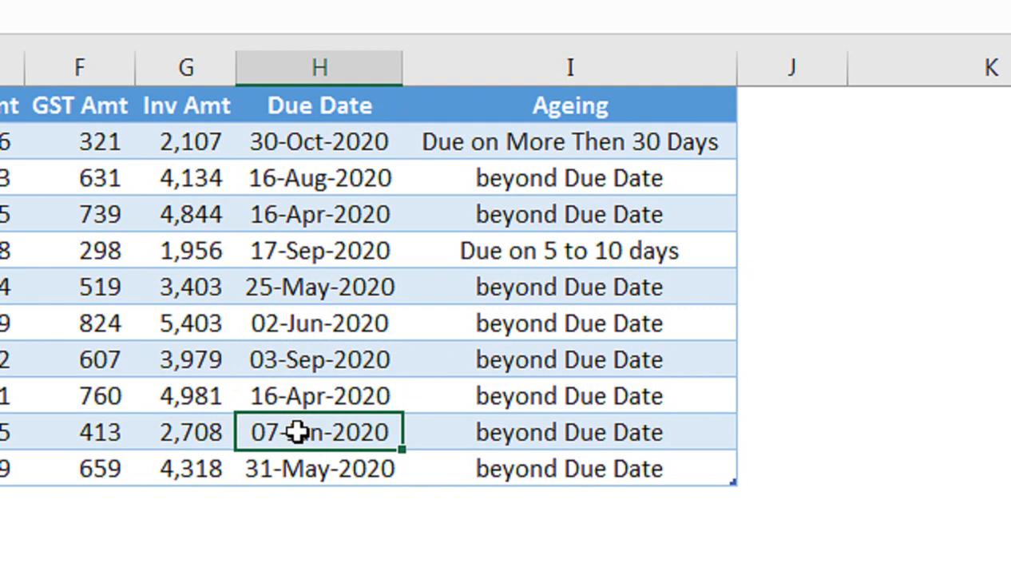
{"action": "double_click", "coordinate": [297, 432]}
{"action": "left_click", "coordinate": [253, 432]}
{"action": "key", "text": "BackSpace"}
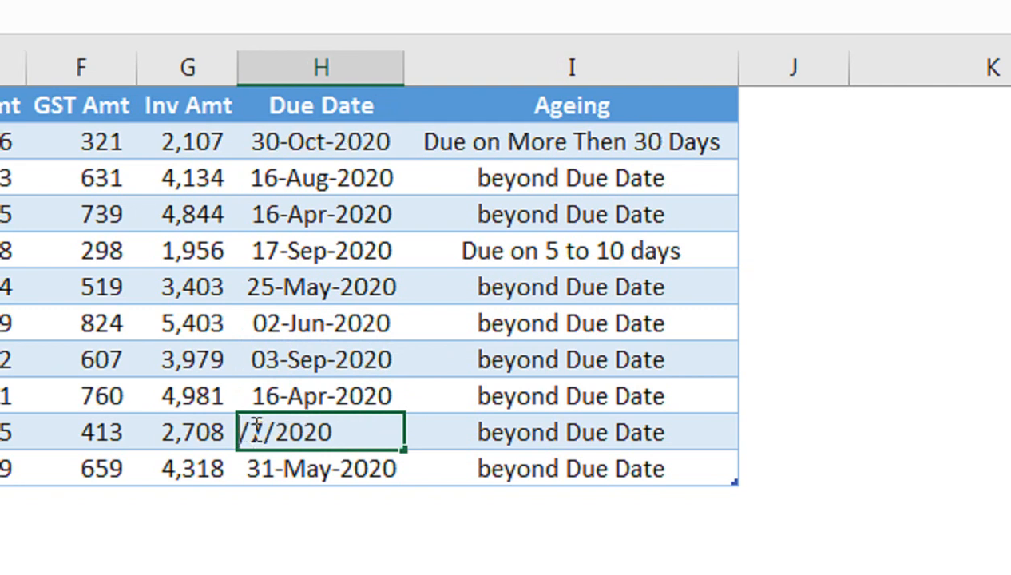
{"action": "type", "text": "10"}
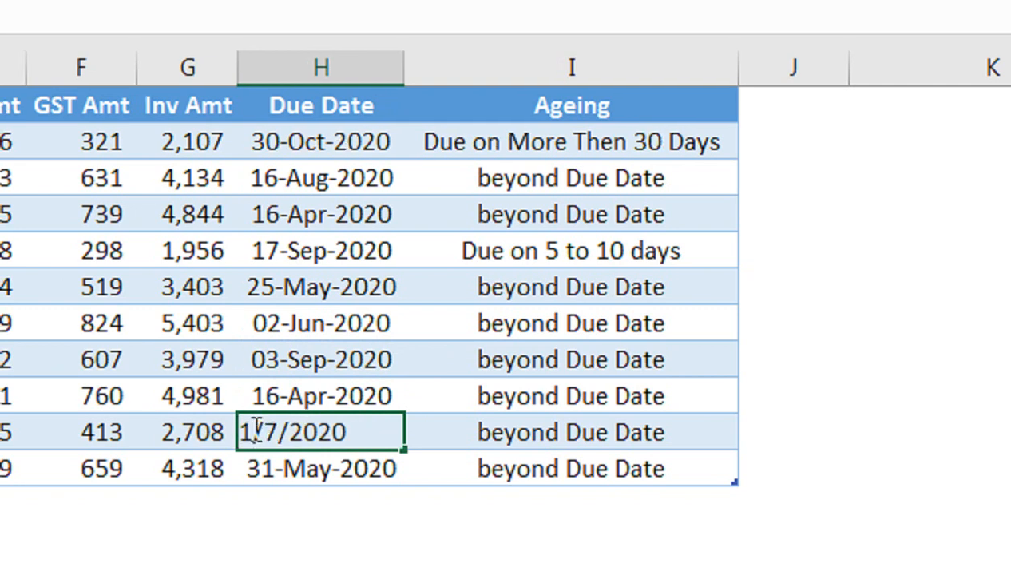
{"action": "key", "text": "Return"}
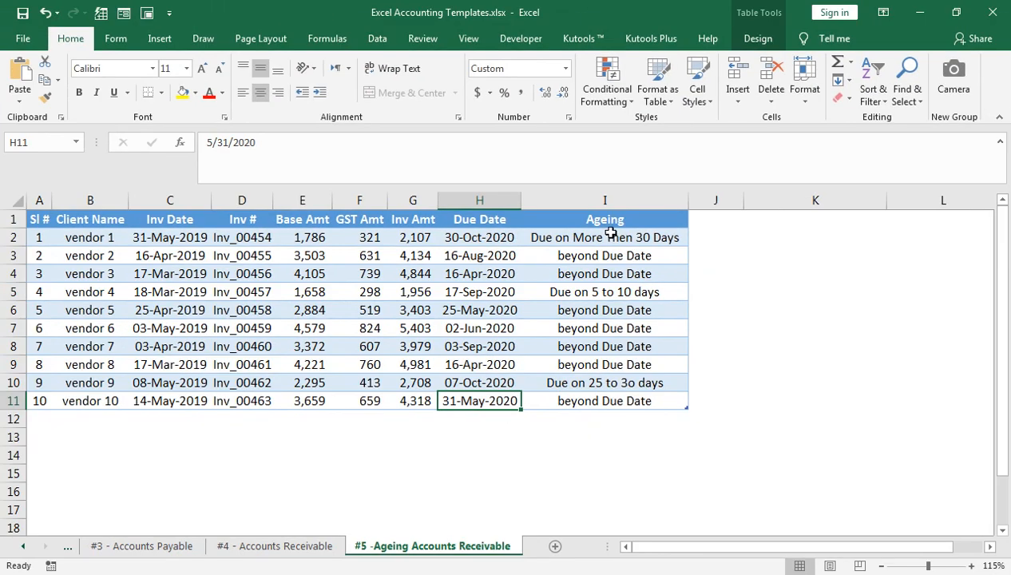
Select the whole ageing table including its headers and create a PivotTable from AR_Table on a new worksheet.
{"action": "left_click", "coordinate": [611, 232]}
{"action": "left_click", "coordinate": [611, 227]}
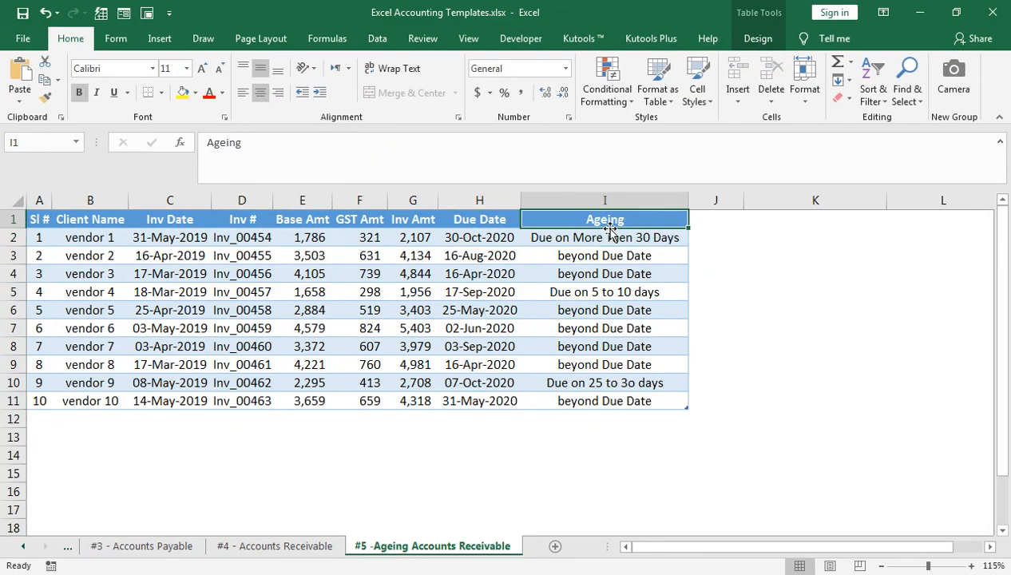
{"action": "key", "text": "ctrl+shift+Down"}
{"action": "key", "text": "ctrl+shift+Left"}
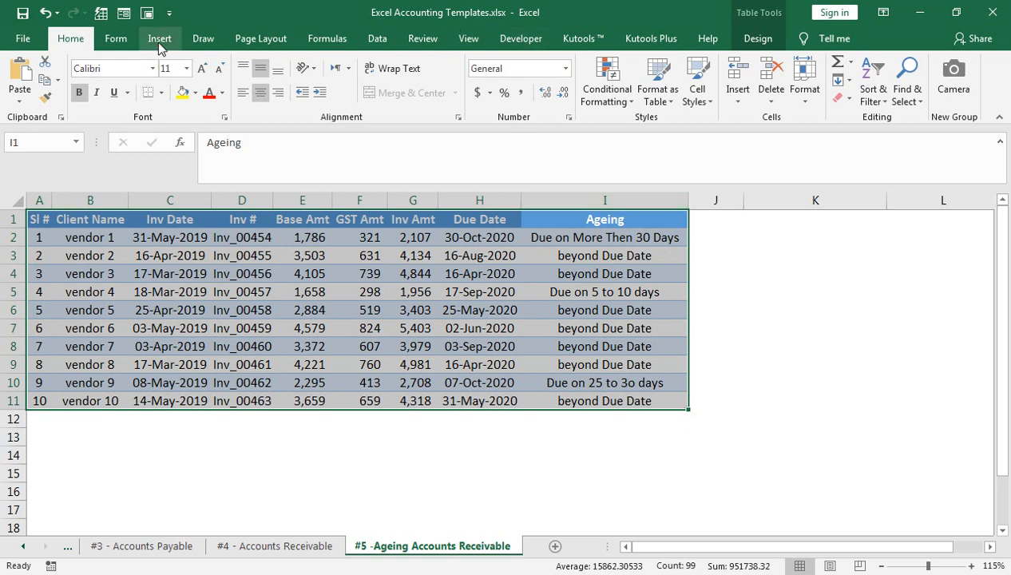
{"action": "double_click", "coordinate": [159, 42]}
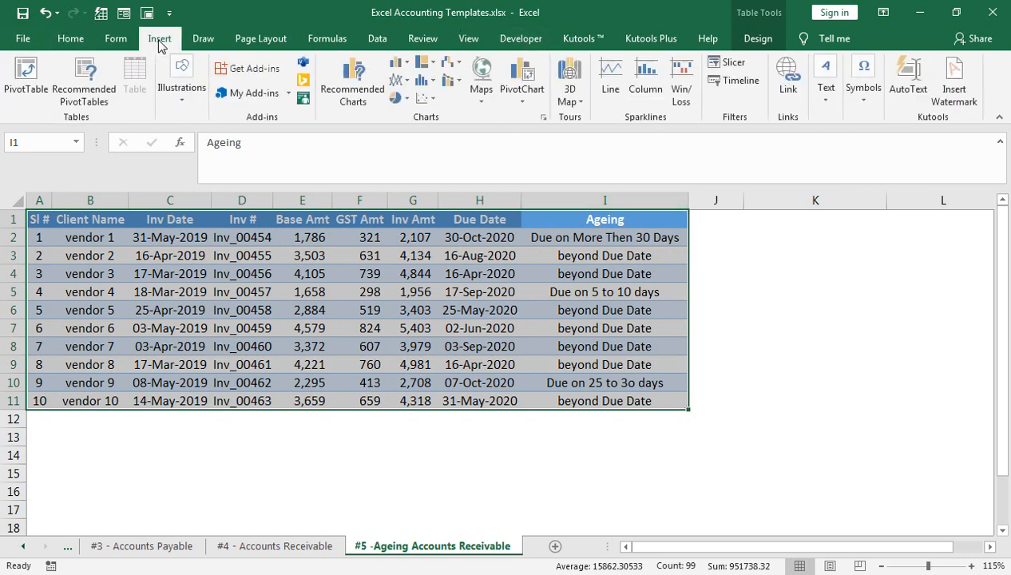
{"action": "left_click", "coordinate": [142, 40]}
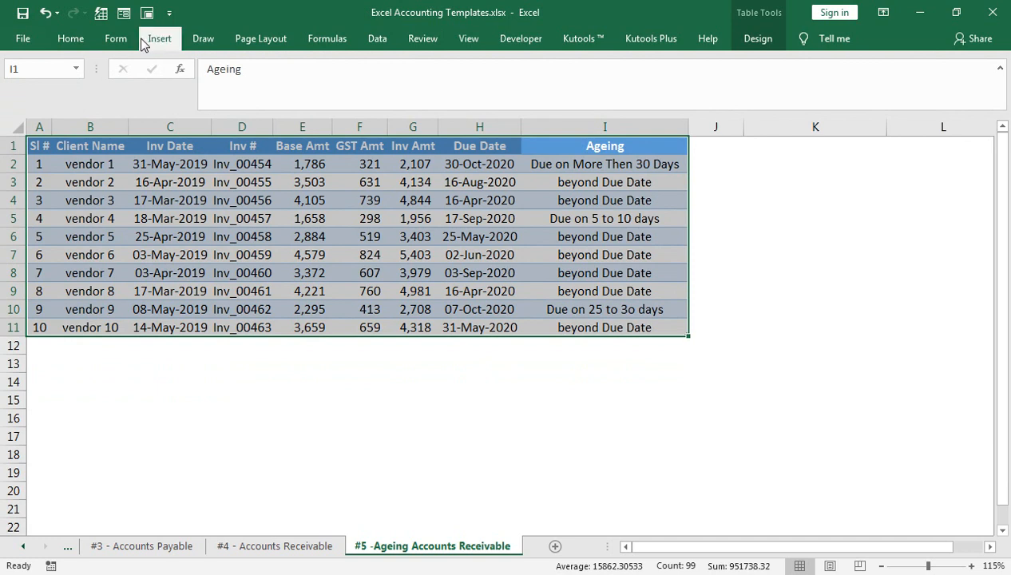
{"action": "double_click", "coordinate": [142, 40]}
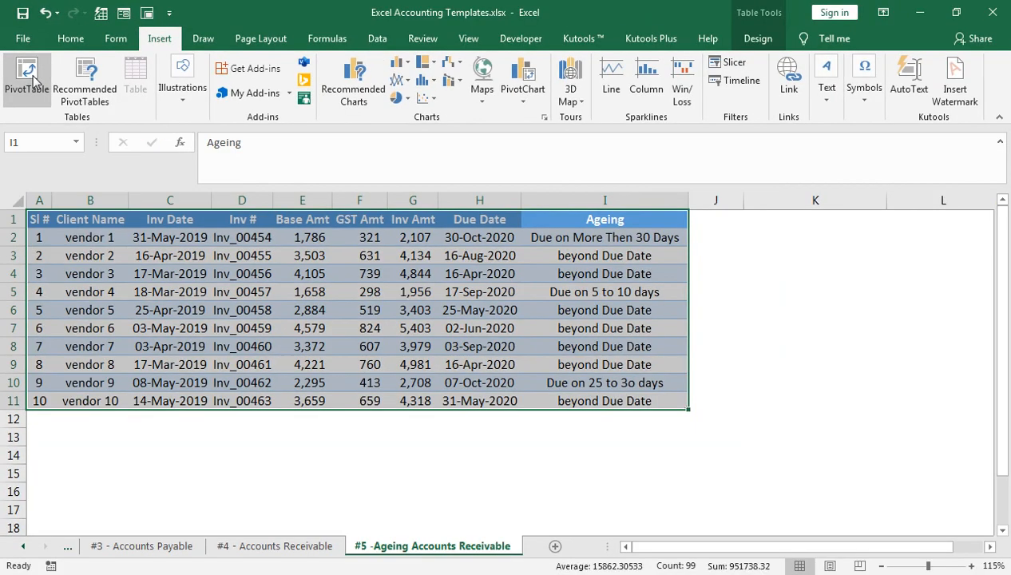
{"action": "left_click", "coordinate": [30, 75]}
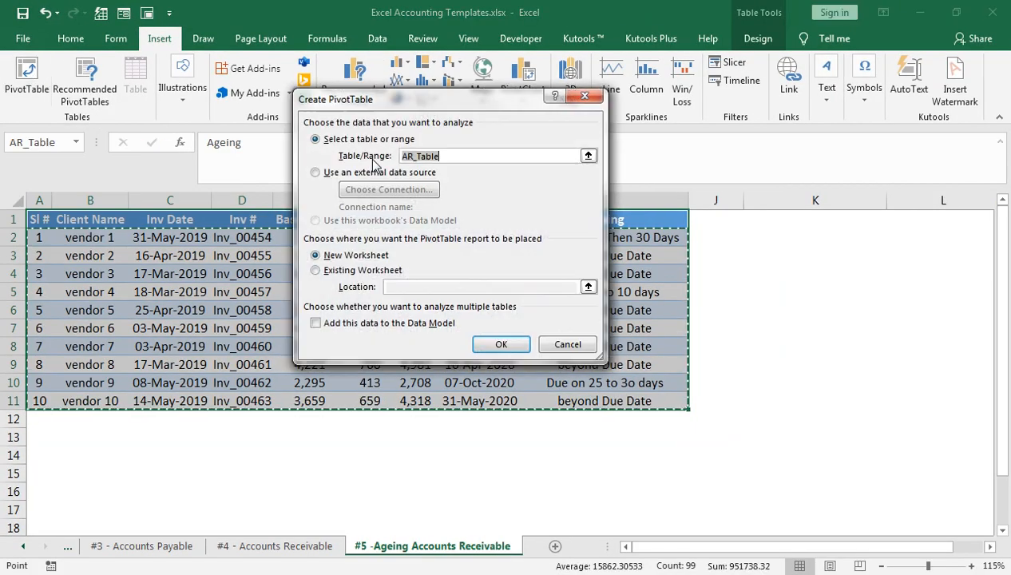
{"action": "left_click", "coordinate": [483, 340]}
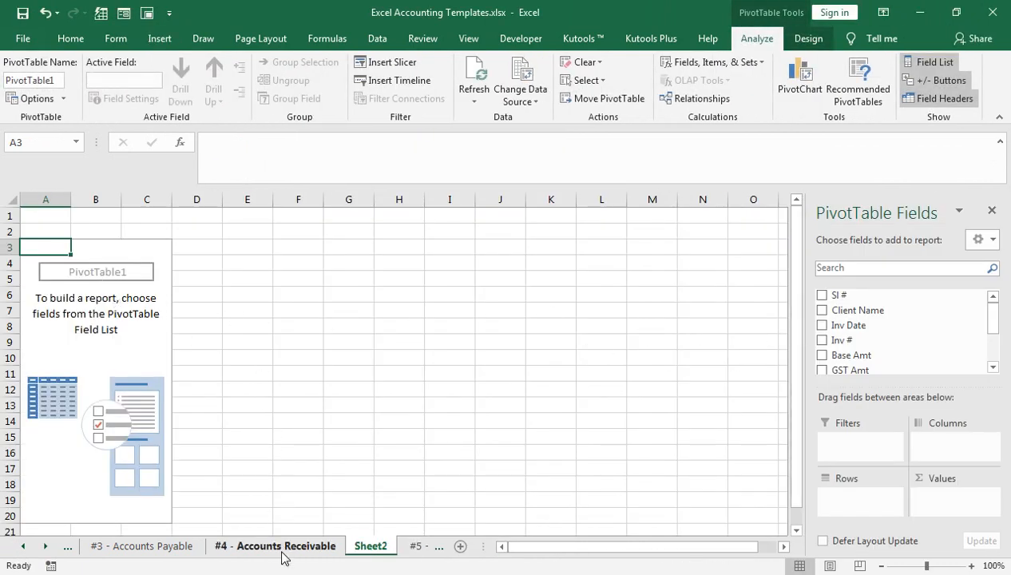
Examine the PivotTable's fields and its contextual design and analysis tools, leaving the report area and returning to it.
{"action": "scroll", "coordinate": [836, 351], "scroll_direction": "down", "scroll_amount": 3}
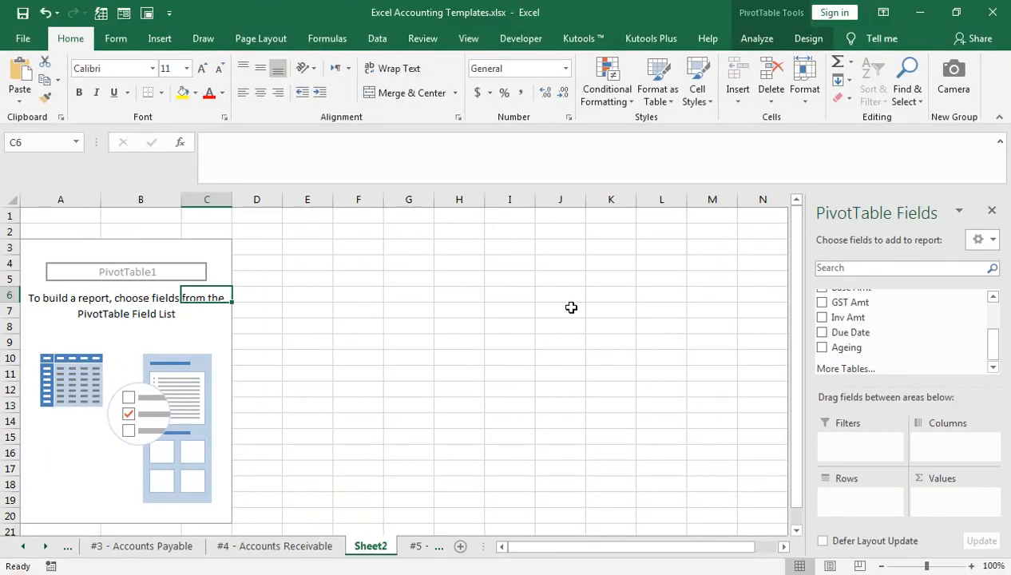
{"action": "left_click", "coordinate": [525, 309]}
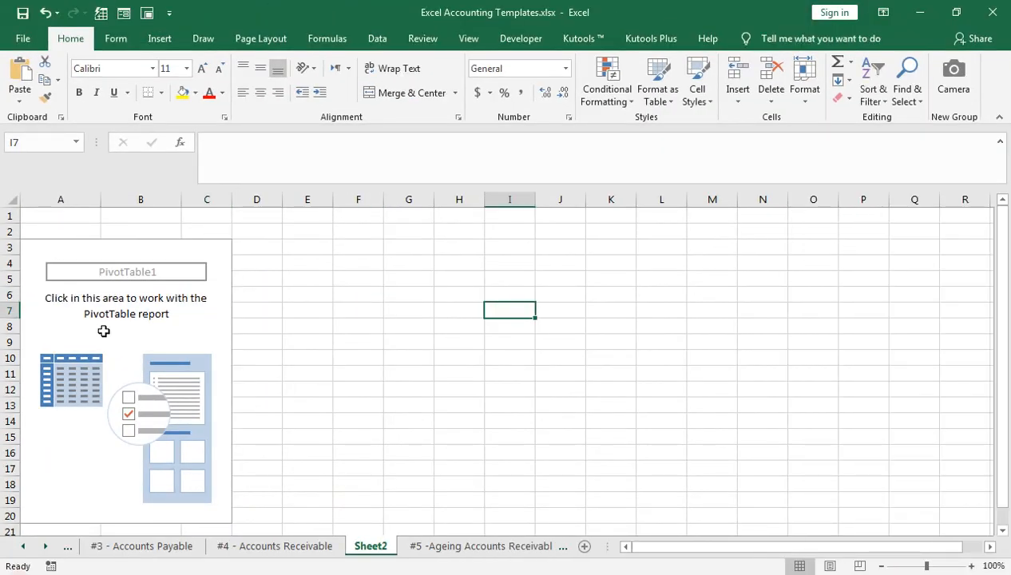
{"action": "left_click", "coordinate": [104, 331]}
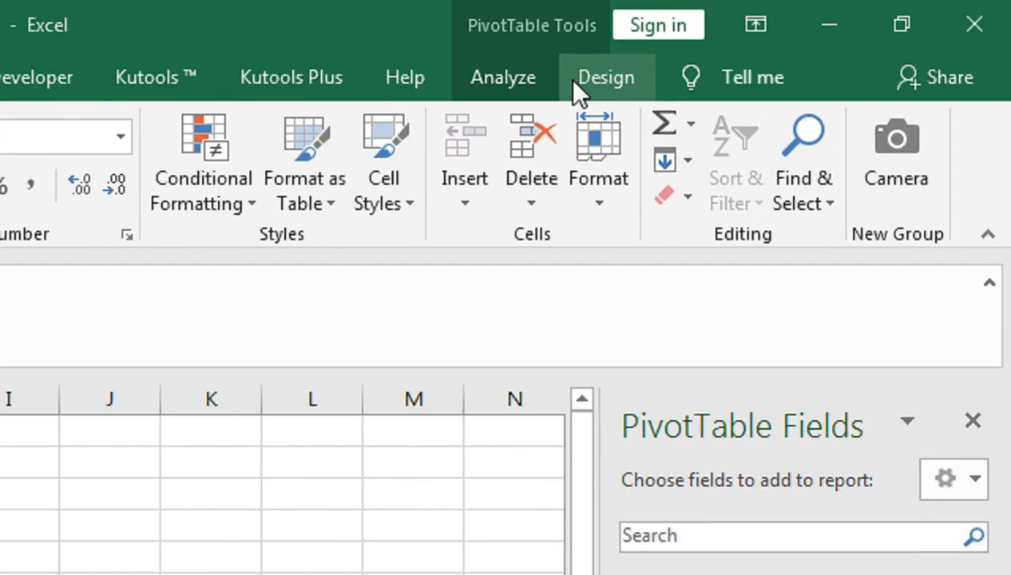
{"action": "left_click", "coordinate": [581, 77]}
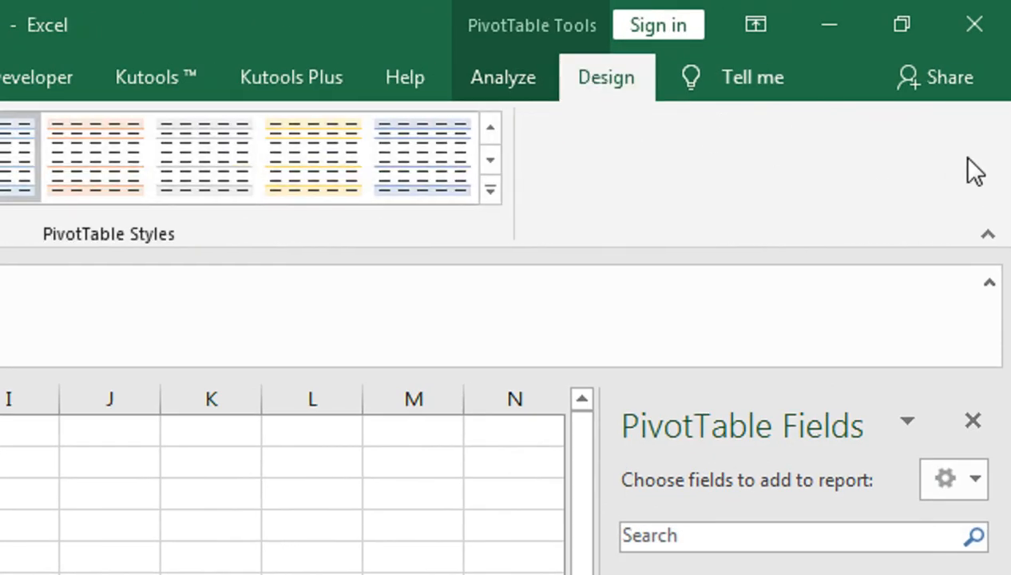
{"action": "left_click", "coordinate": [539, 88]}
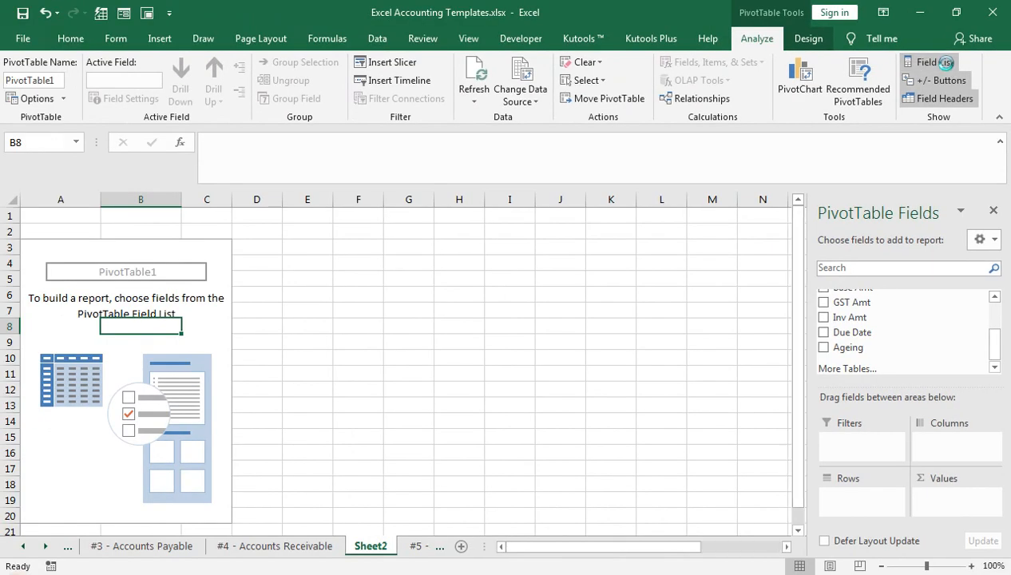
Hide the PivotTable field list and show it again.
{"action": "left_click", "coordinate": [943, 63]}
{"action": "left_click", "coordinate": [942, 62]}
{"action": "left_click", "coordinate": [943, 62]}
{"action": "left_click", "coordinate": [935, 62]}
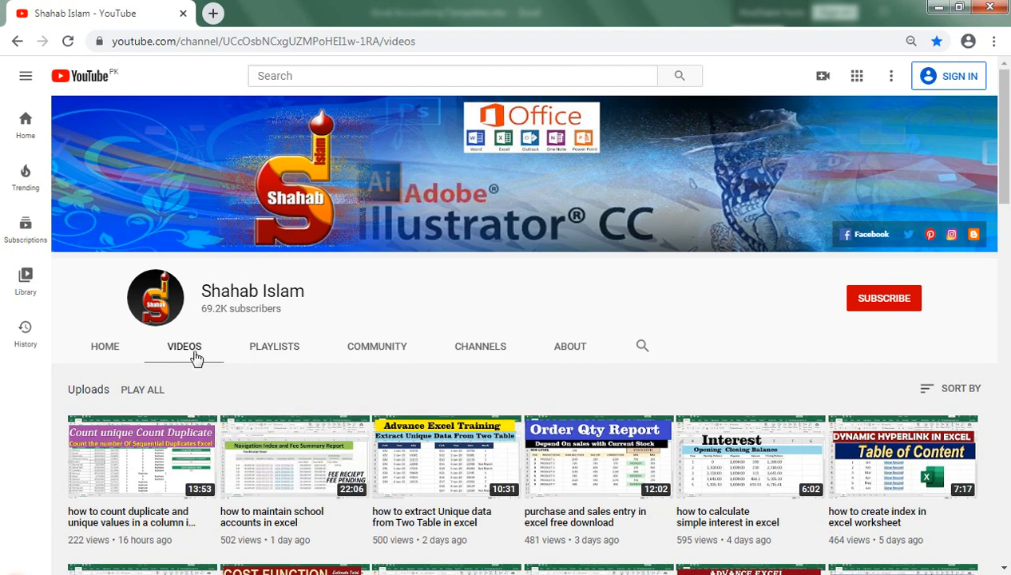
{"action": "scroll", "coordinate": [428, 360], "scroll_direction": "down", "scroll_amount": 1}
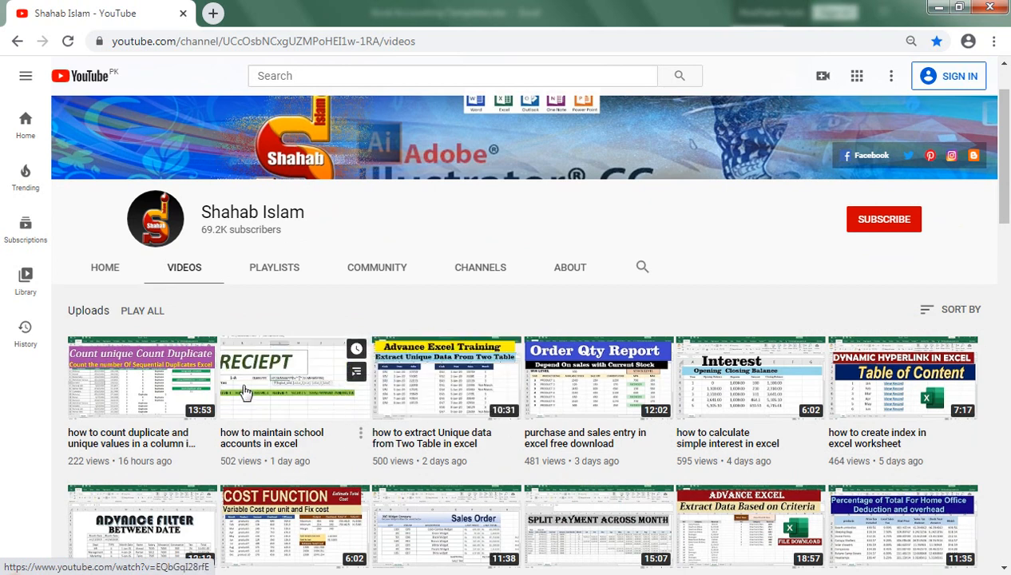
{"action": "scroll", "coordinate": [265, 388], "scroll_direction": "up", "scroll_amount": 1}
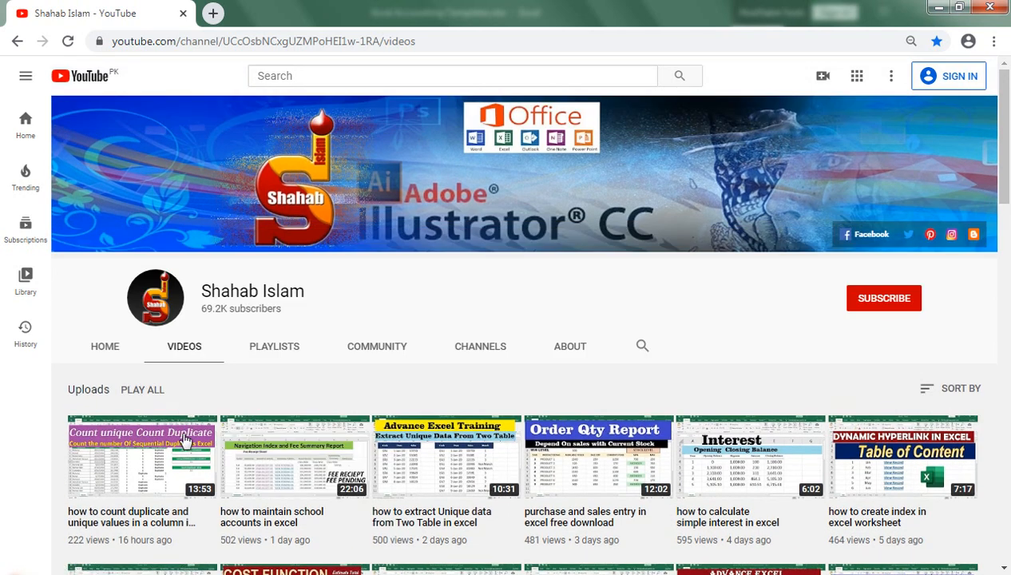
{"action": "left_click", "coordinate": [335, 463]}
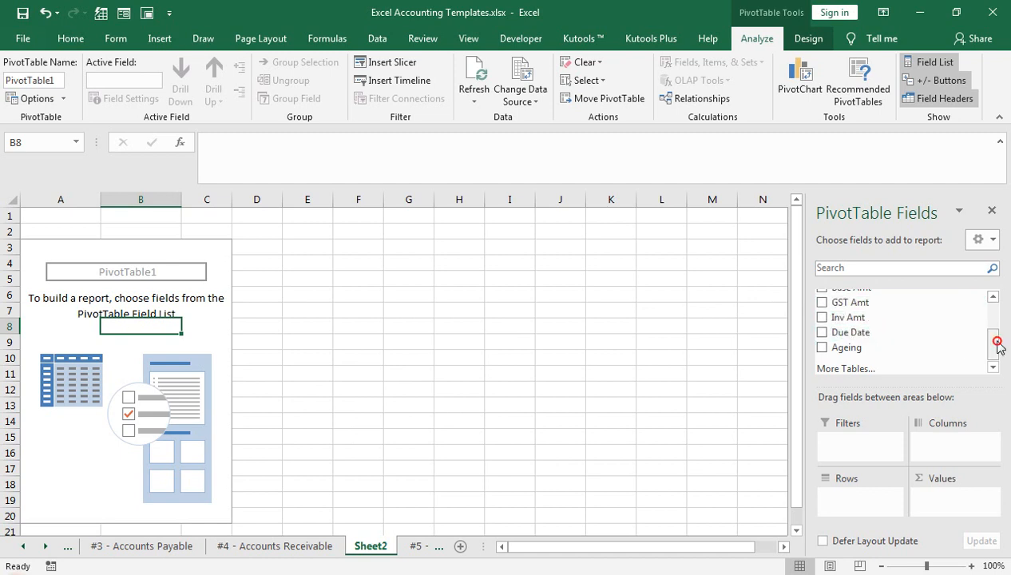
Add Inv Amt to the PivotTable's values as a sum and place Ageing in its rows.
{"action": "left_click_drag", "start_coordinate": [994, 340], "coordinate": [994, 307]}
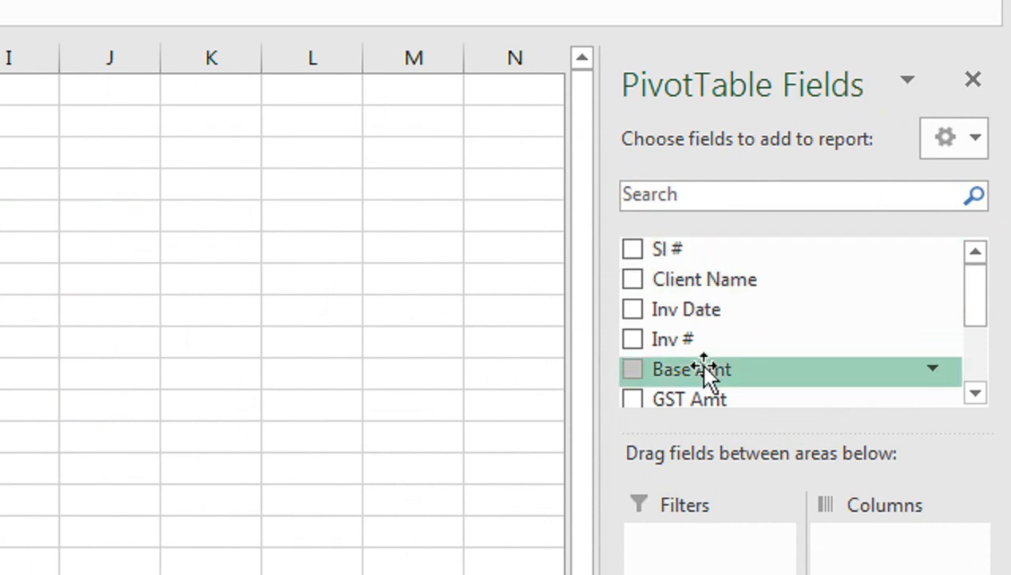
{"action": "left_click_drag", "start_coordinate": [976, 300], "coordinate": [979, 357]}
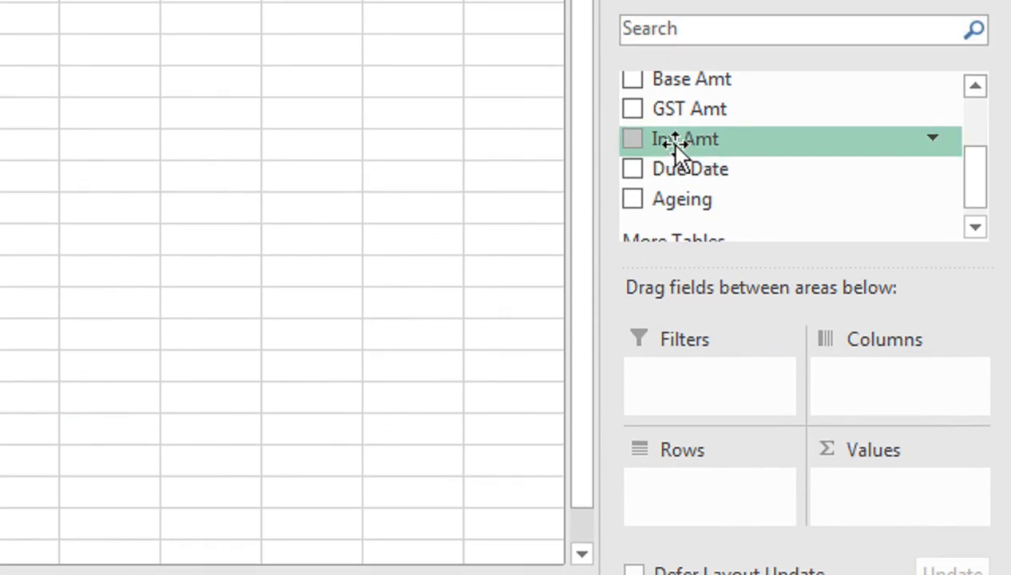
{"action": "left_click_drag", "start_coordinate": [689, 101], "coordinate": [701, 105]}
{"action": "left_click_drag", "start_coordinate": [697, 173], "coordinate": [887, 481]}
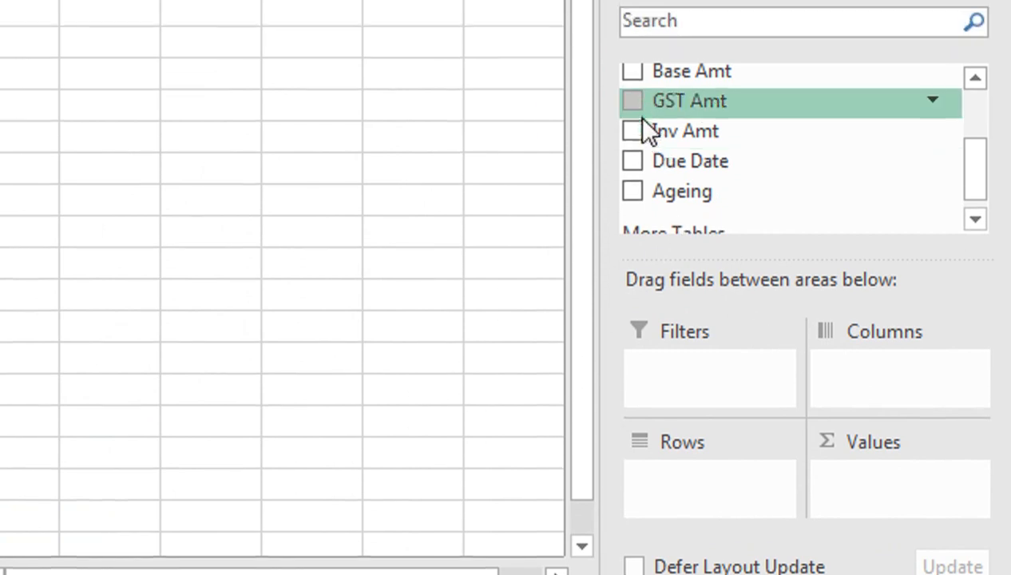
{"action": "left_click_drag", "start_coordinate": [643, 156], "coordinate": [867, 523]}
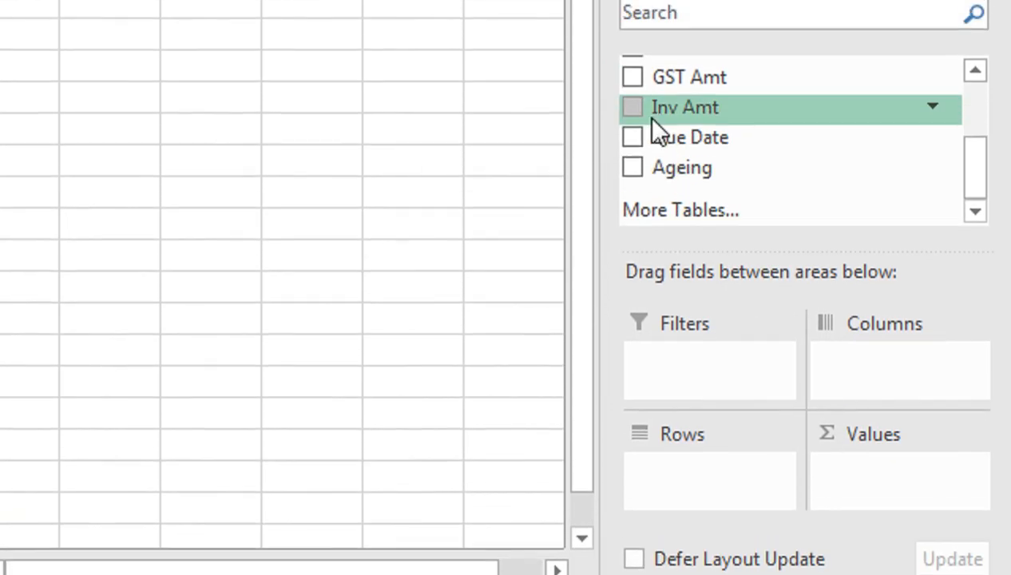
{"action": "left_click", "coordinate": [632, 110]}
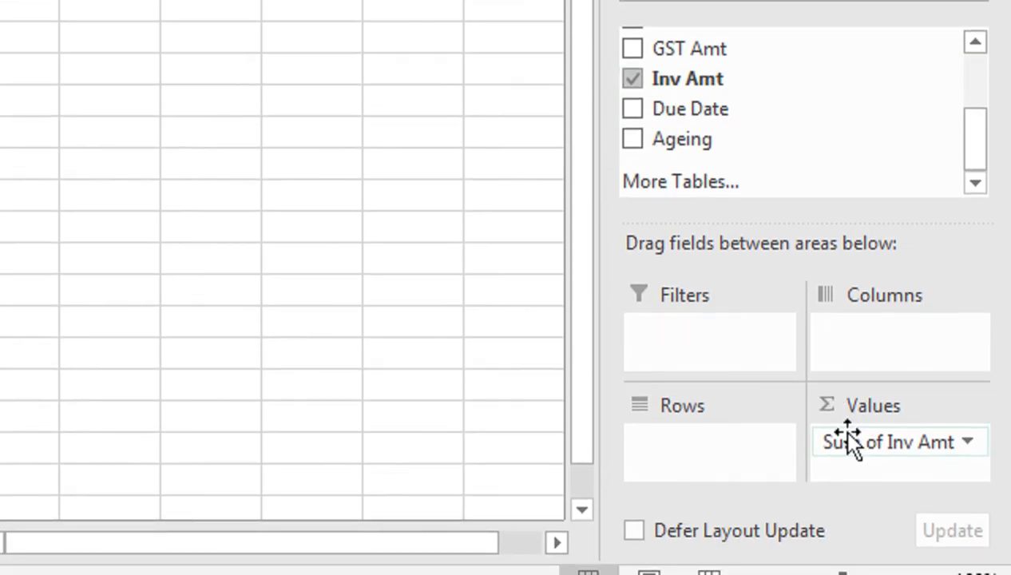
{"action": "left_click_drag", "start_coordinate": [673, 140], "coordinate": [739, 447]}
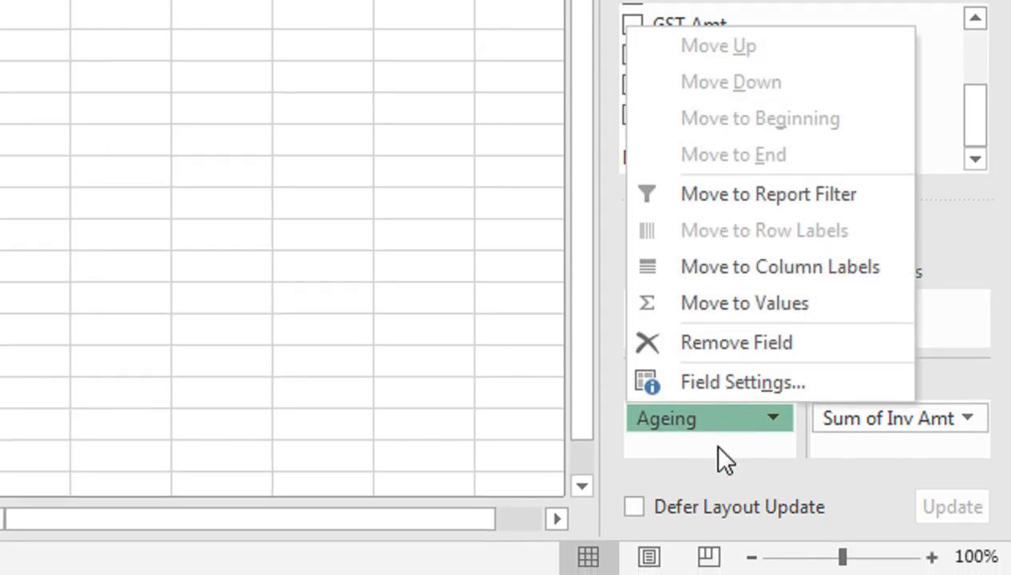
{"action": "left_click", "coordinate": [718, 459]}
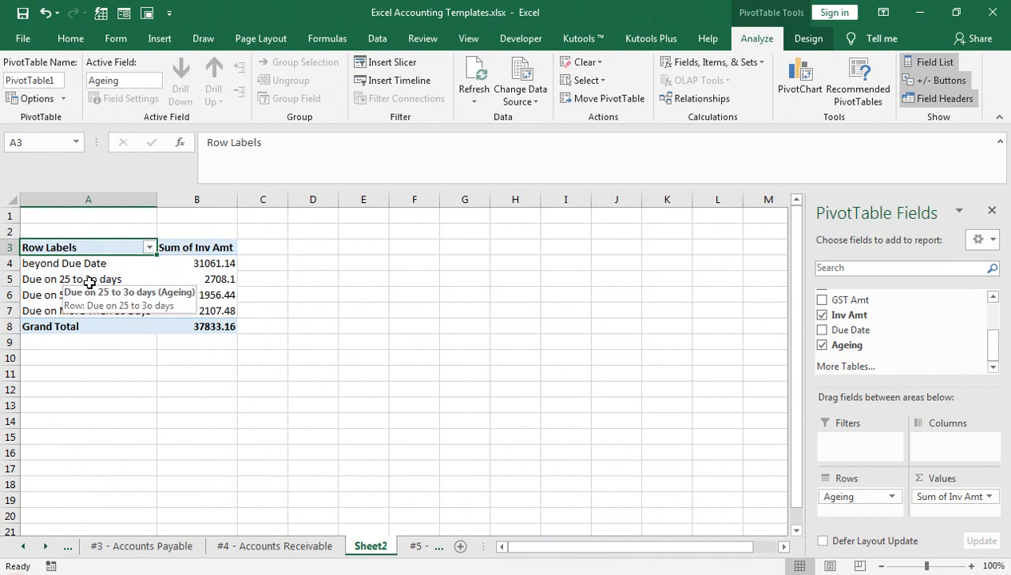
Review the completed templates, going back from the ageing PivotTable through the Accounts Receivable, Accounts Payable, Petty Cash and Cash Book sheets.
{"action": "mouse_move", "coordinate": [194, 280]}
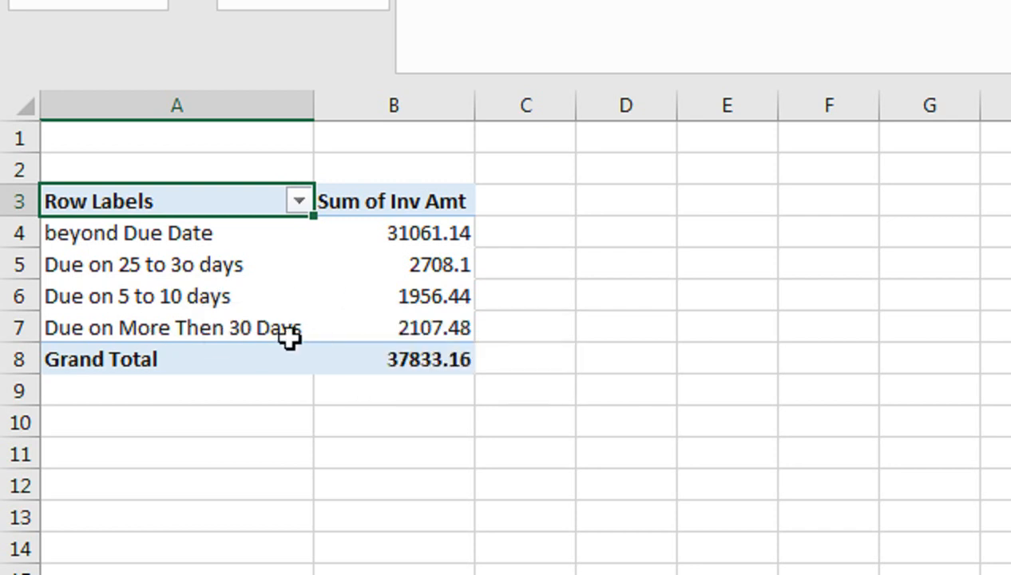
{"action": "mouse_move", "coordinate": [438, 327]}
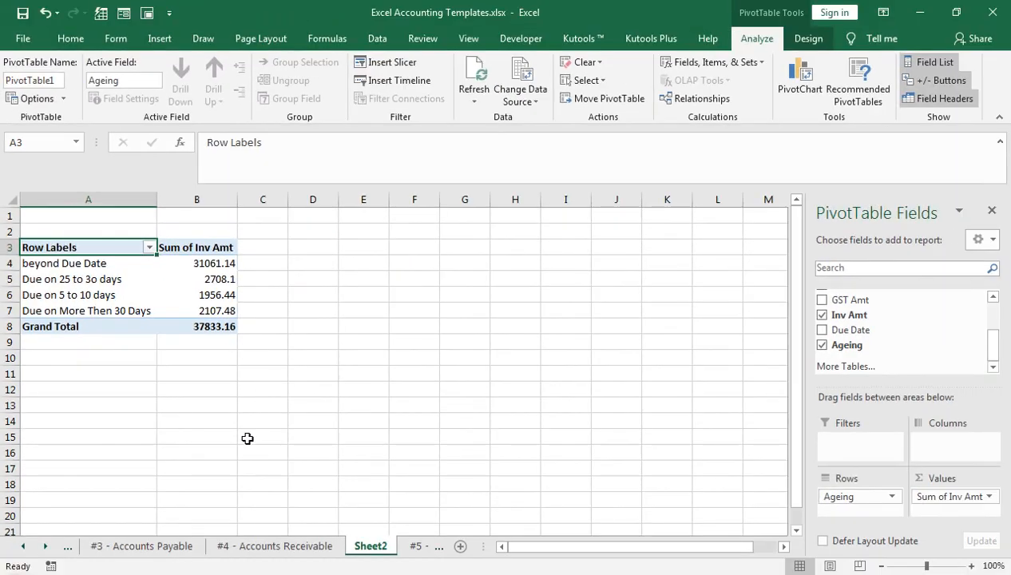
{"action": "left_click", "coordinate": [267, 547]}
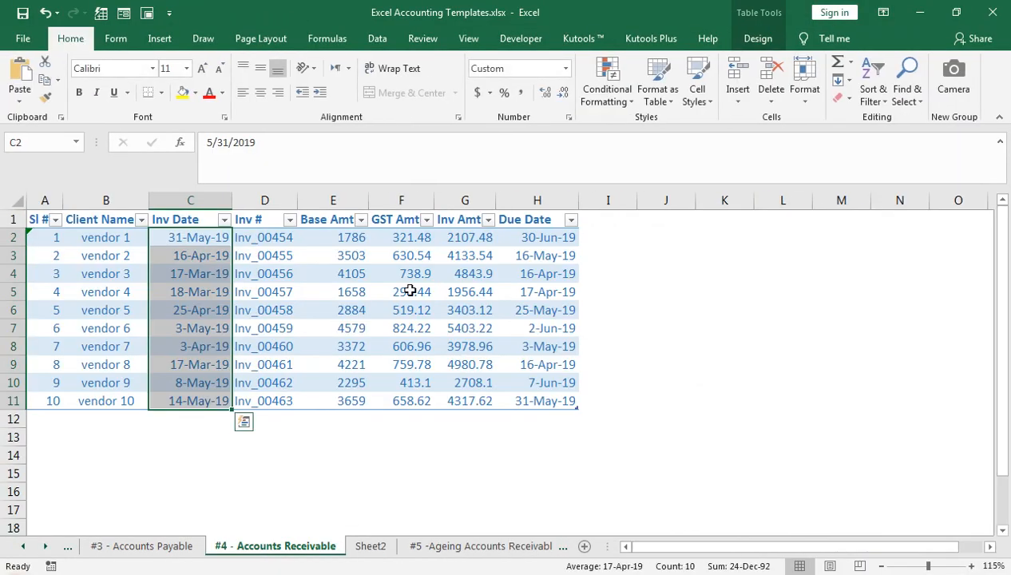
{"action": "left_click", "coordinate": [361, 277]}
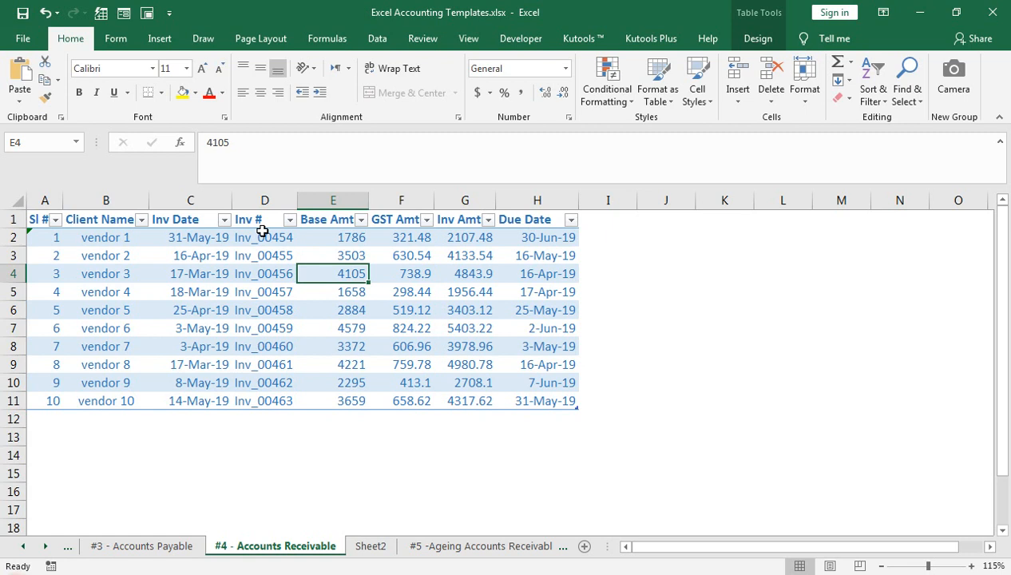
{"action": "left_click", "coordinate": [171, 550]}
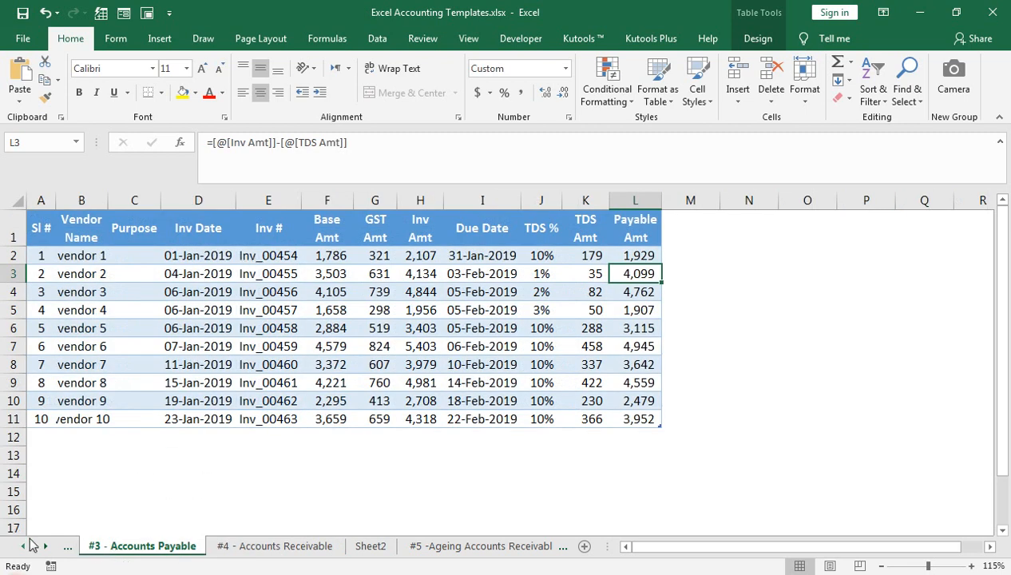
{"action": "left_click", "coordinate": [27, 548]}
{"action": "left_click", "coordinate": [108, 548]}
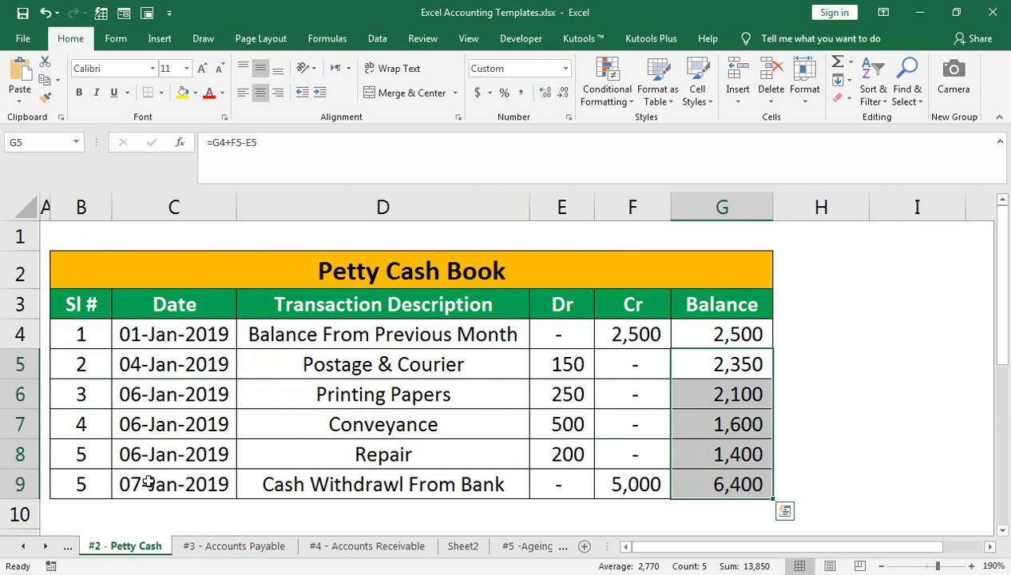
{"action": "left_click", "coordinate": [23, 547]}
{"action": "left_click", "coordinate": [118, 547]}
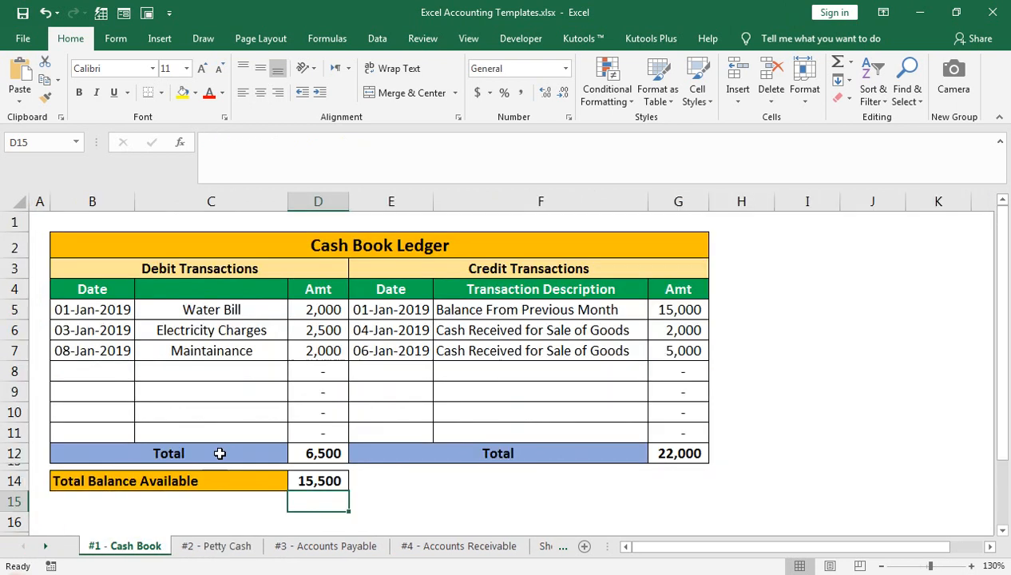
{"action": "left_click", "coordinate": [354, 383]}
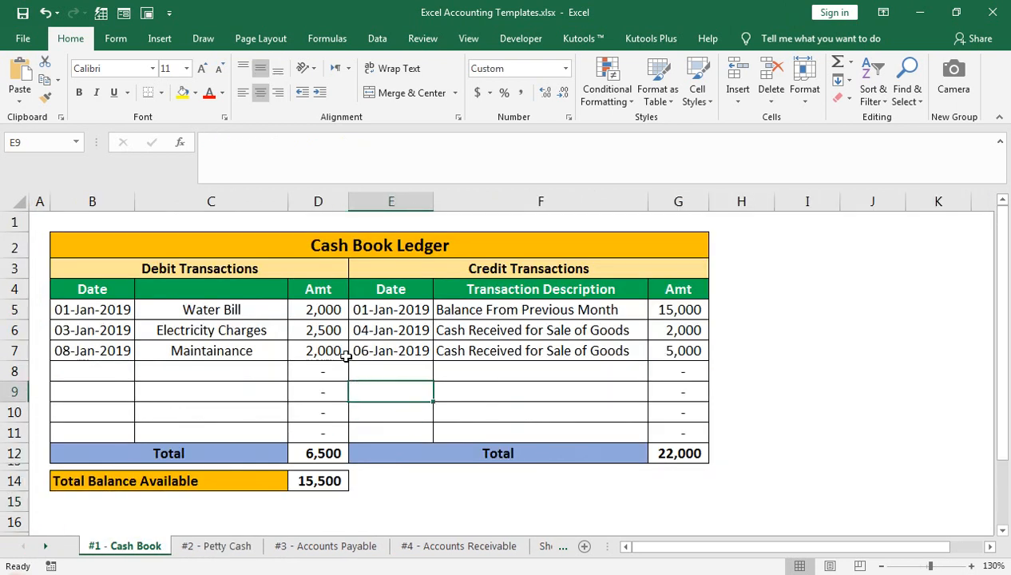